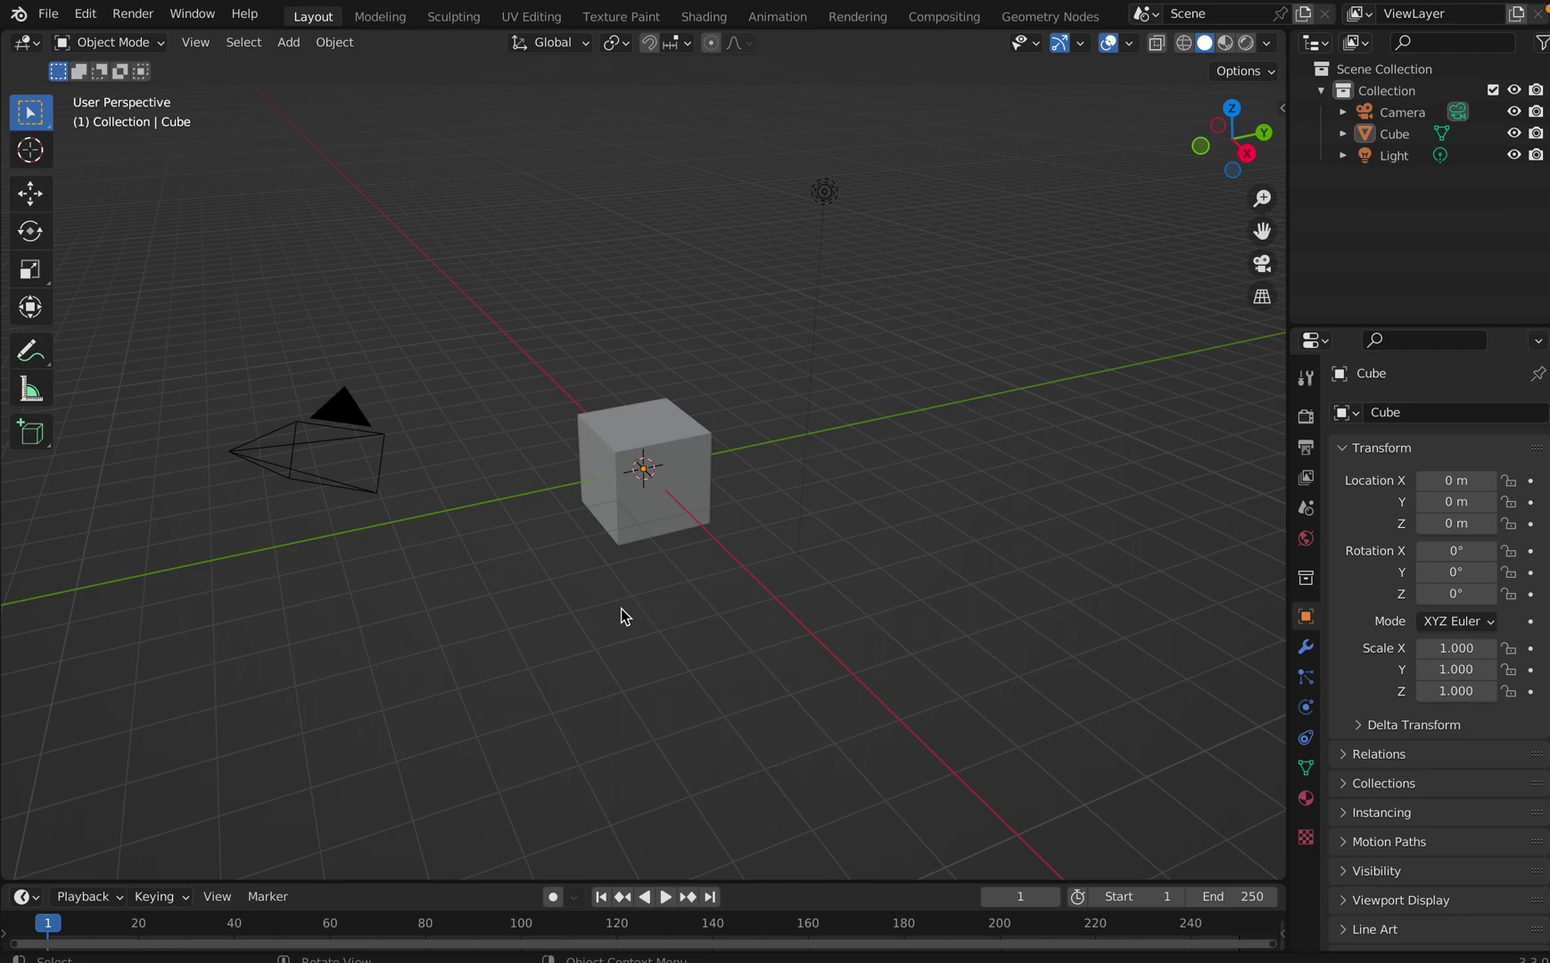
Delete the default cube and start adding a new cube mesh at the origin
click(648, 527)
right_click(647, 527)
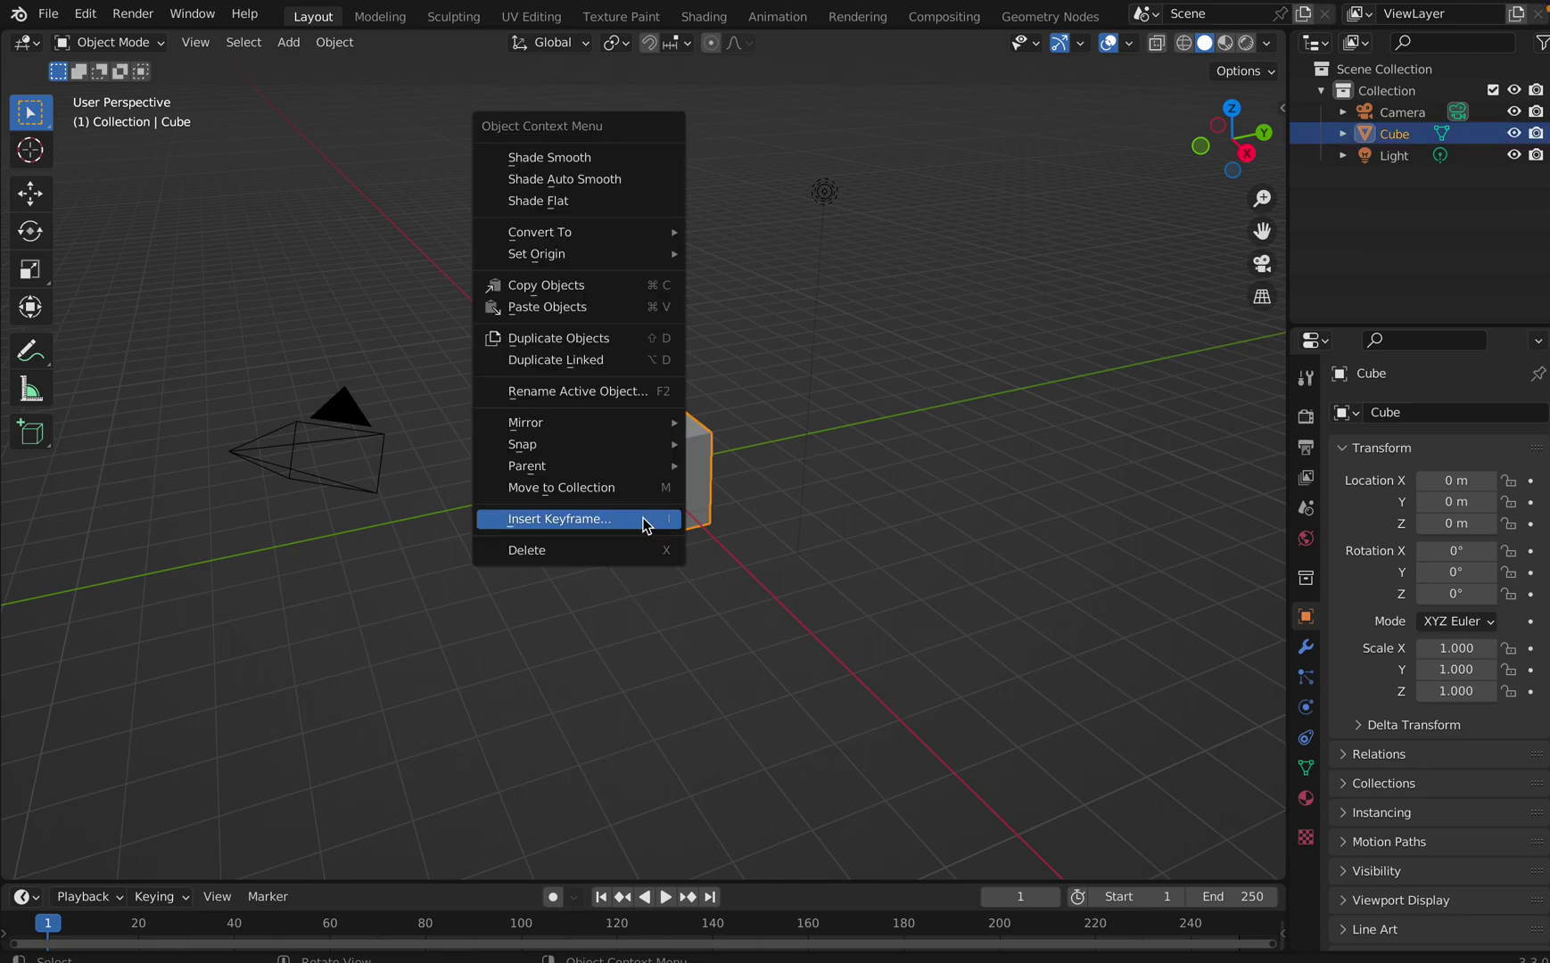
click(614, 552)
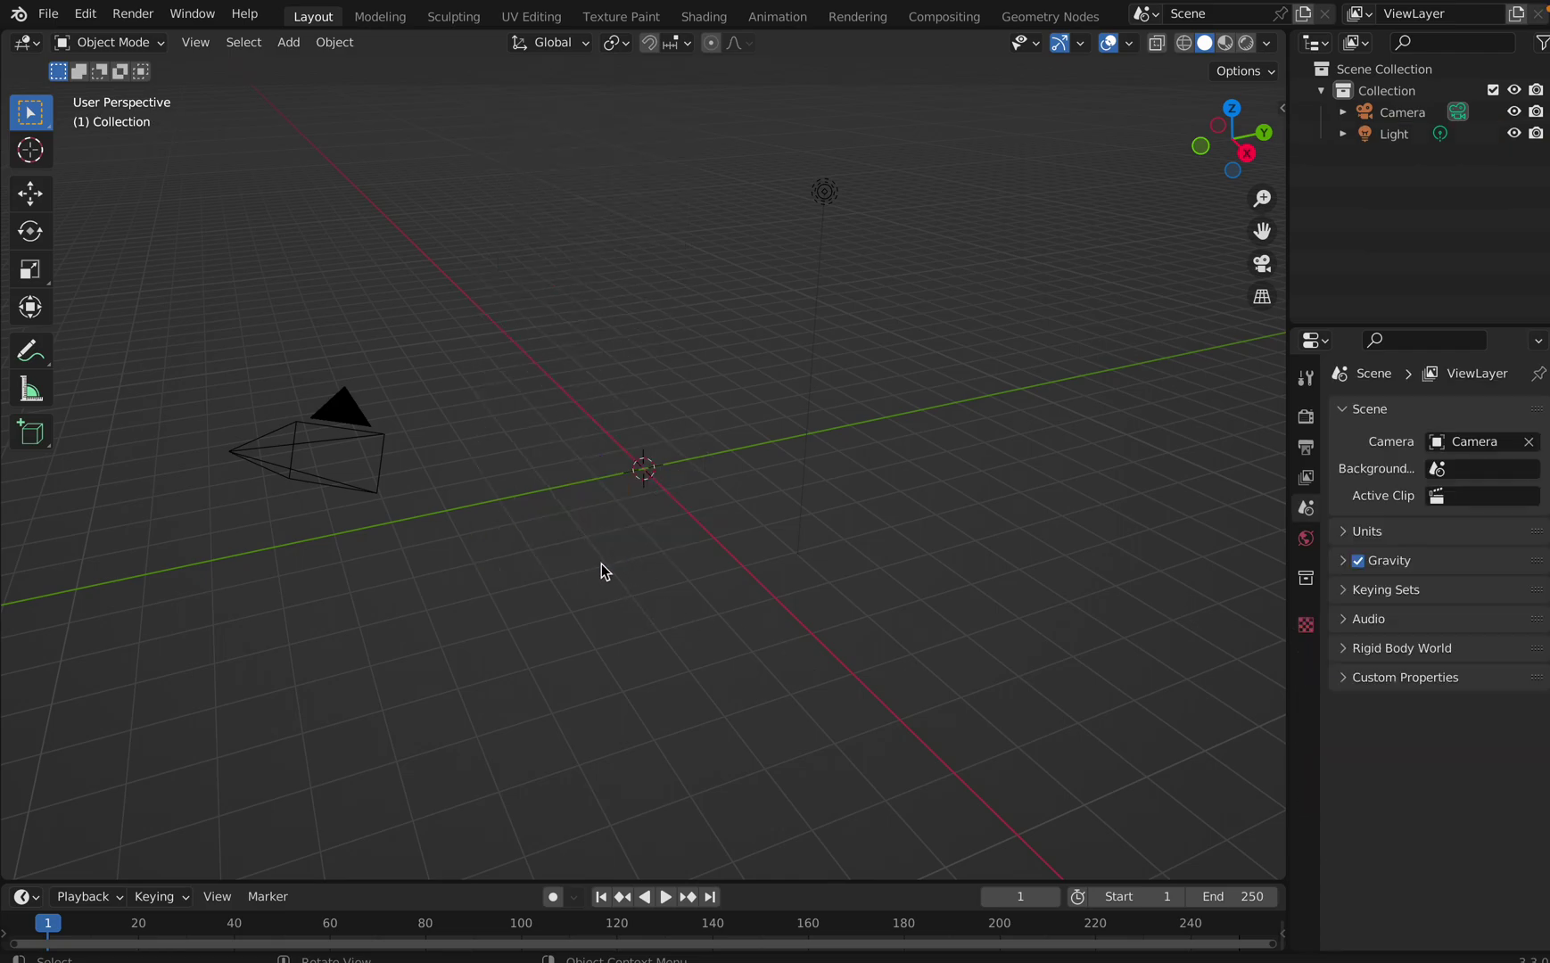
key(shift+a)
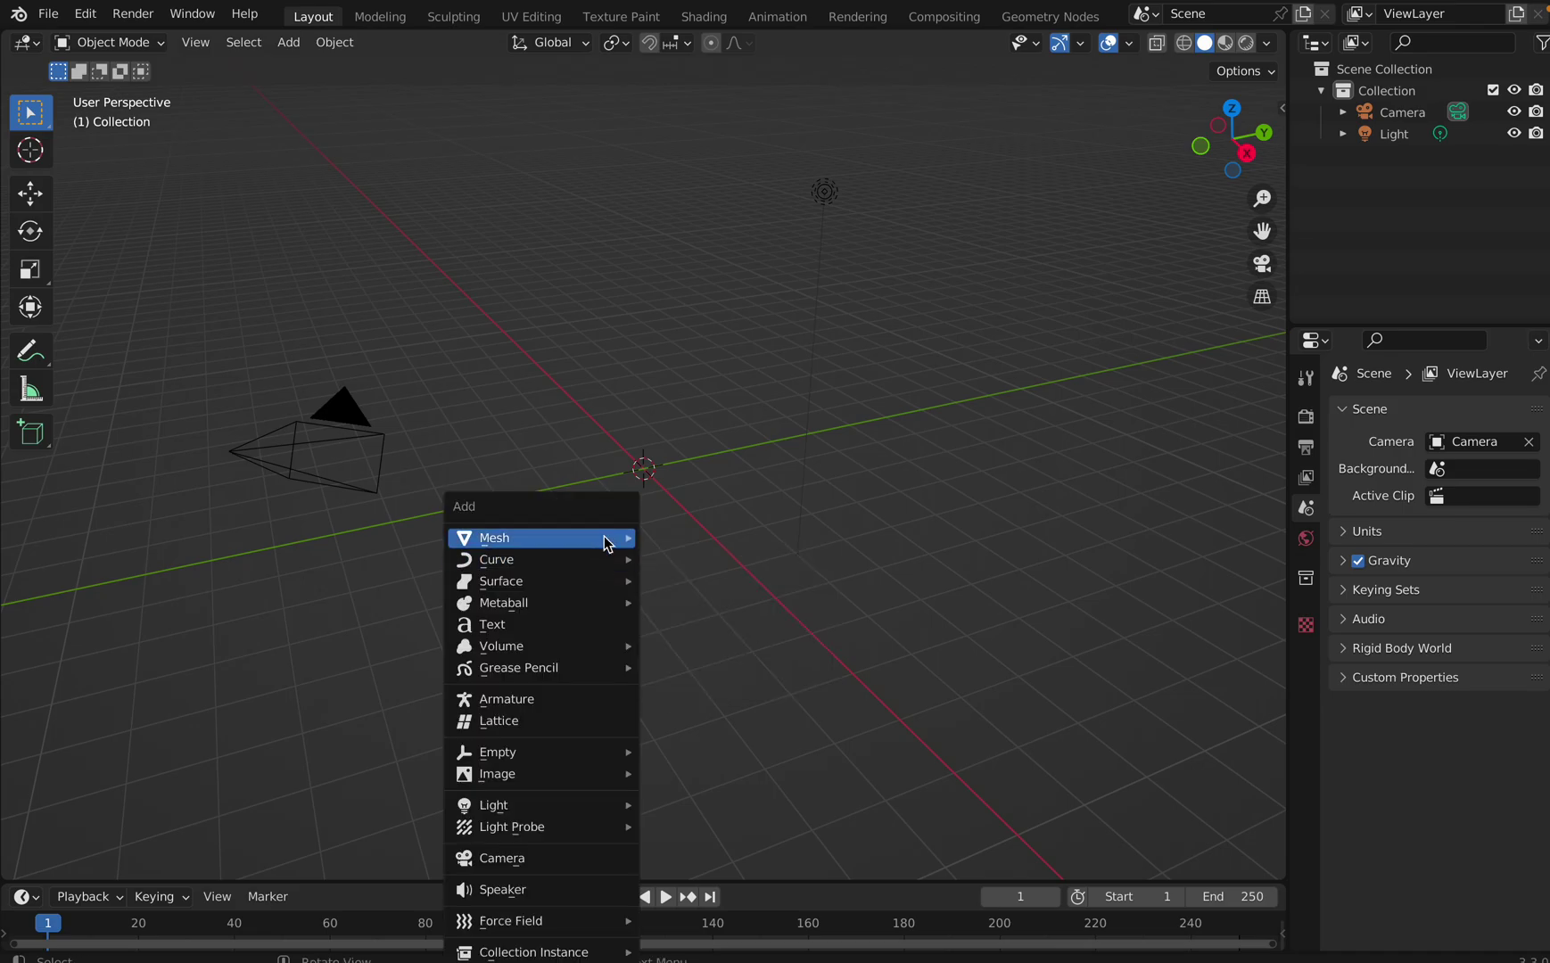
mouse_move(609, 538)
click(720, 59)
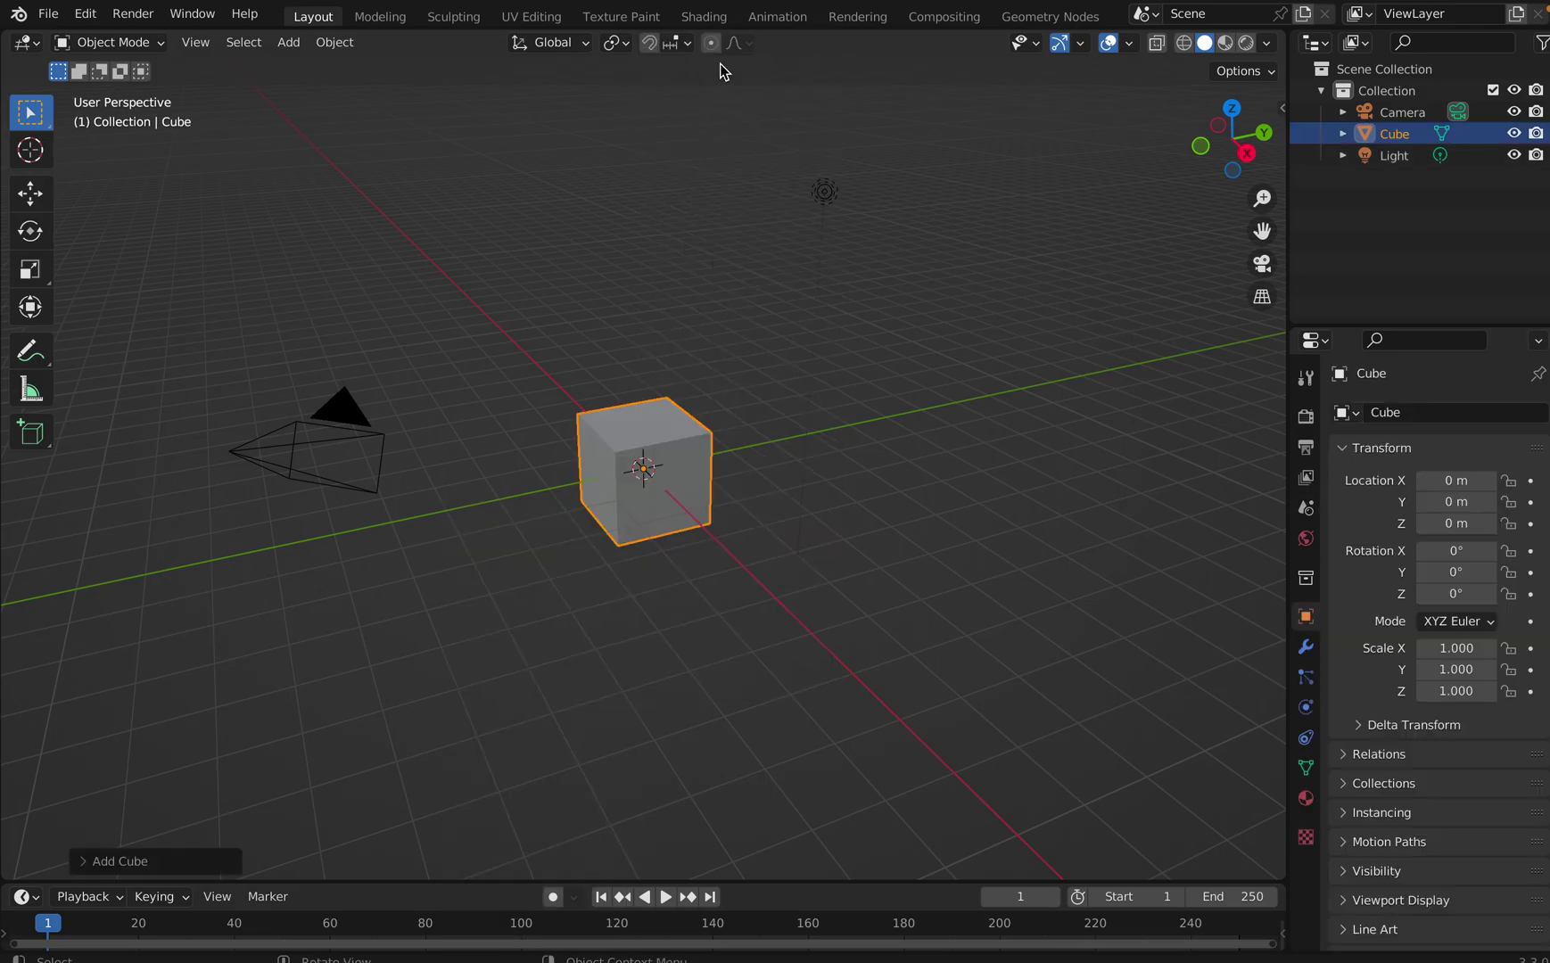
click(616, 634)
click(648, 510)
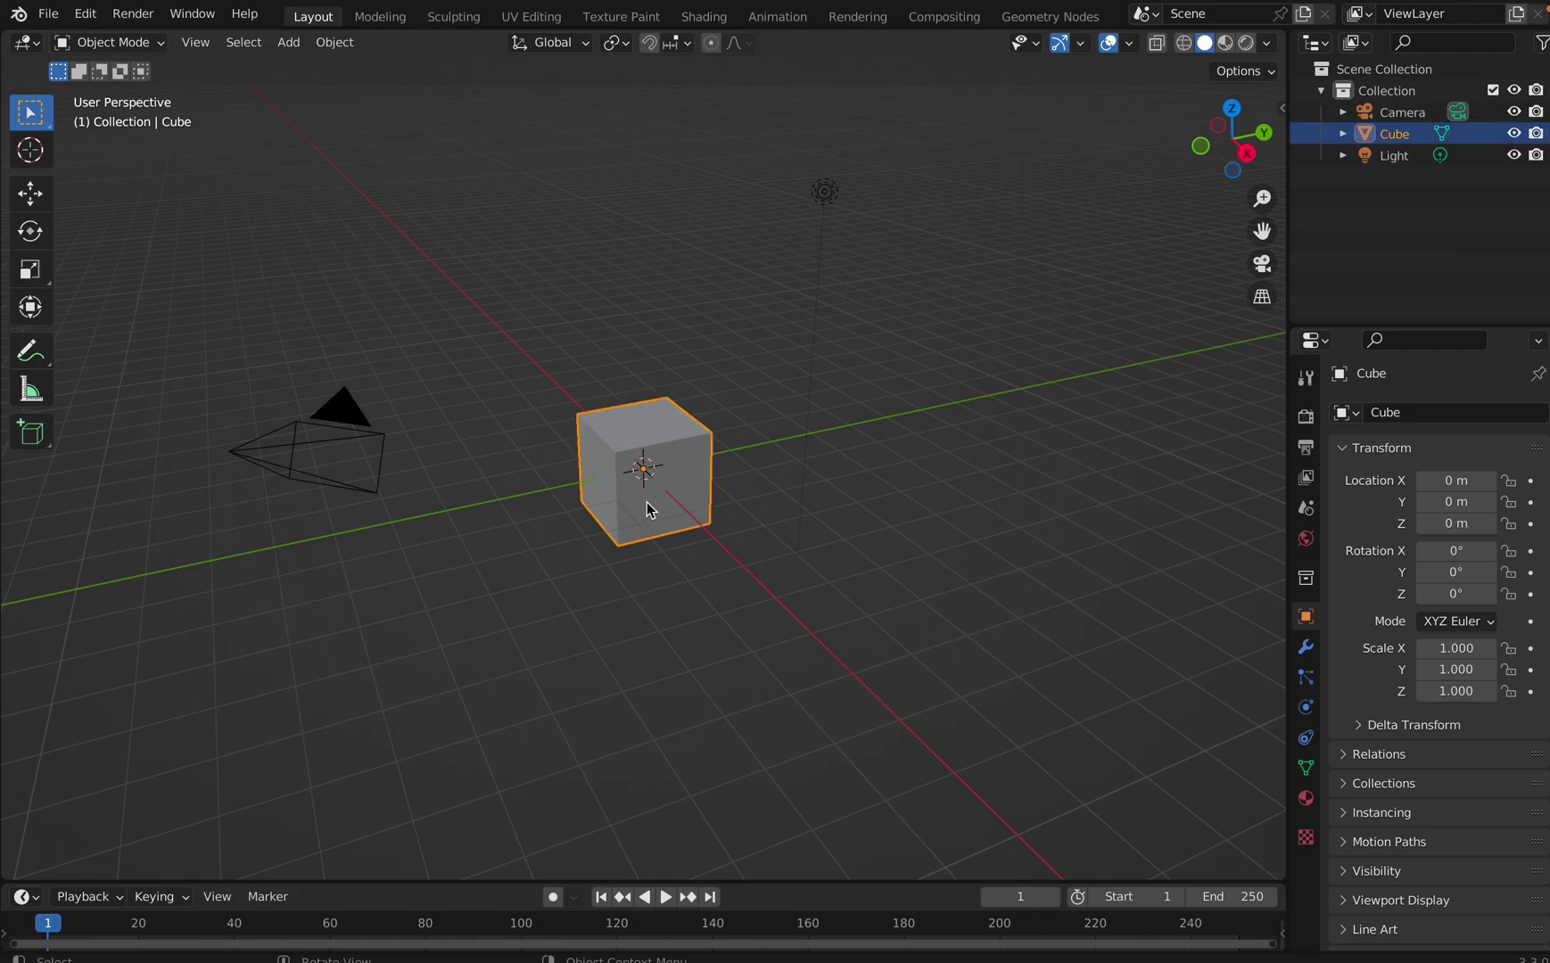
click(674, 595)
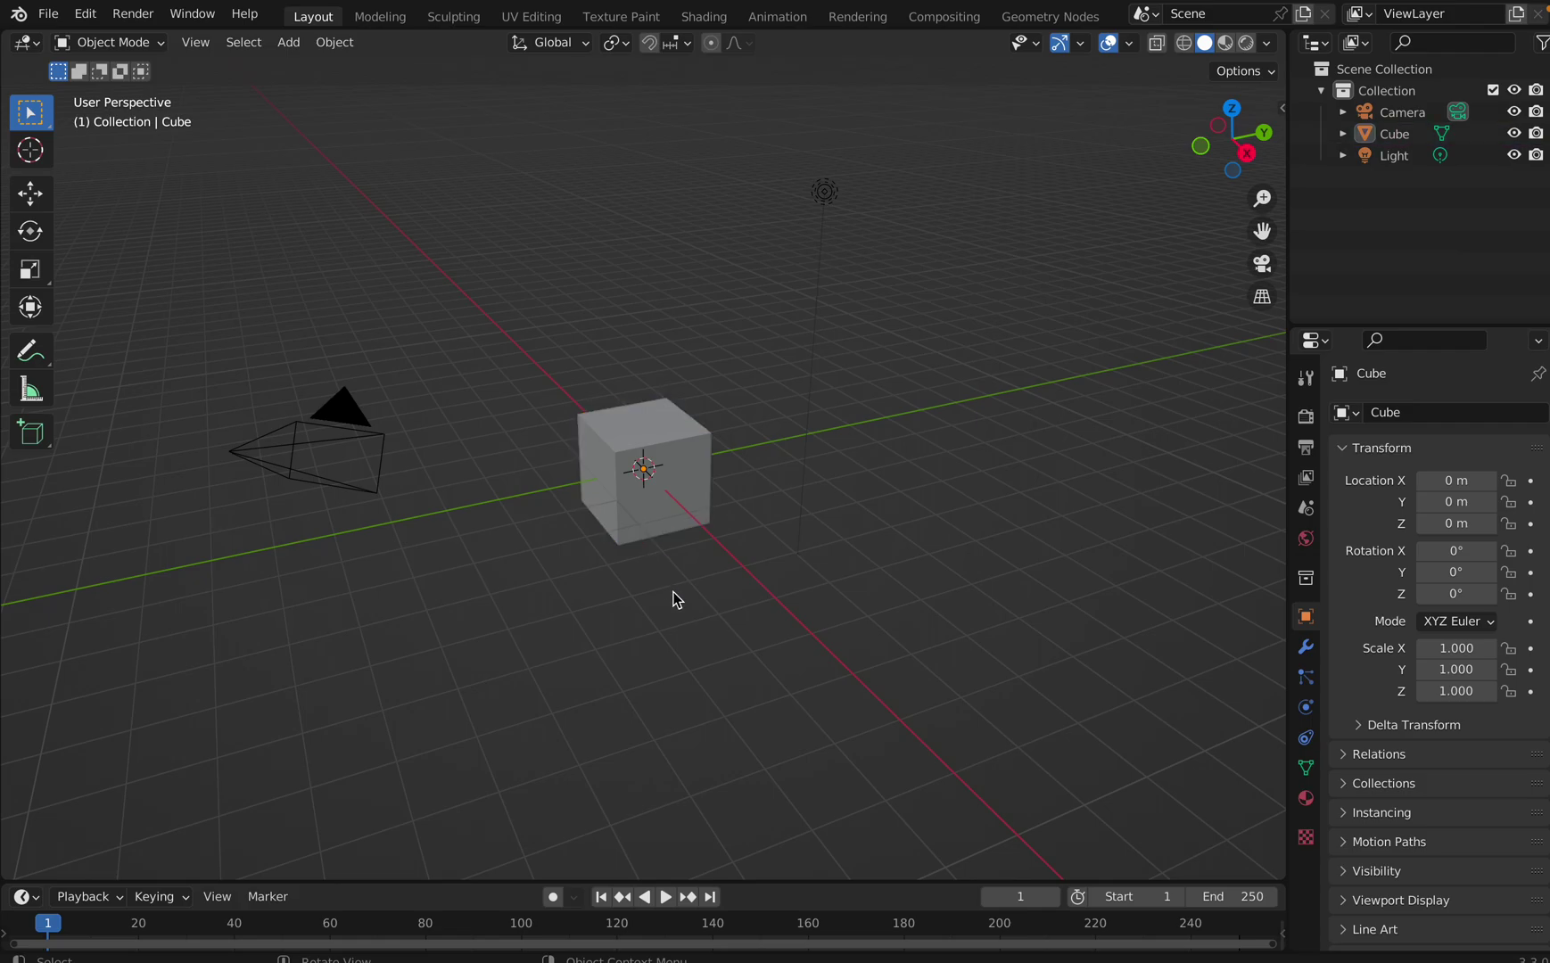
click(656, 508)
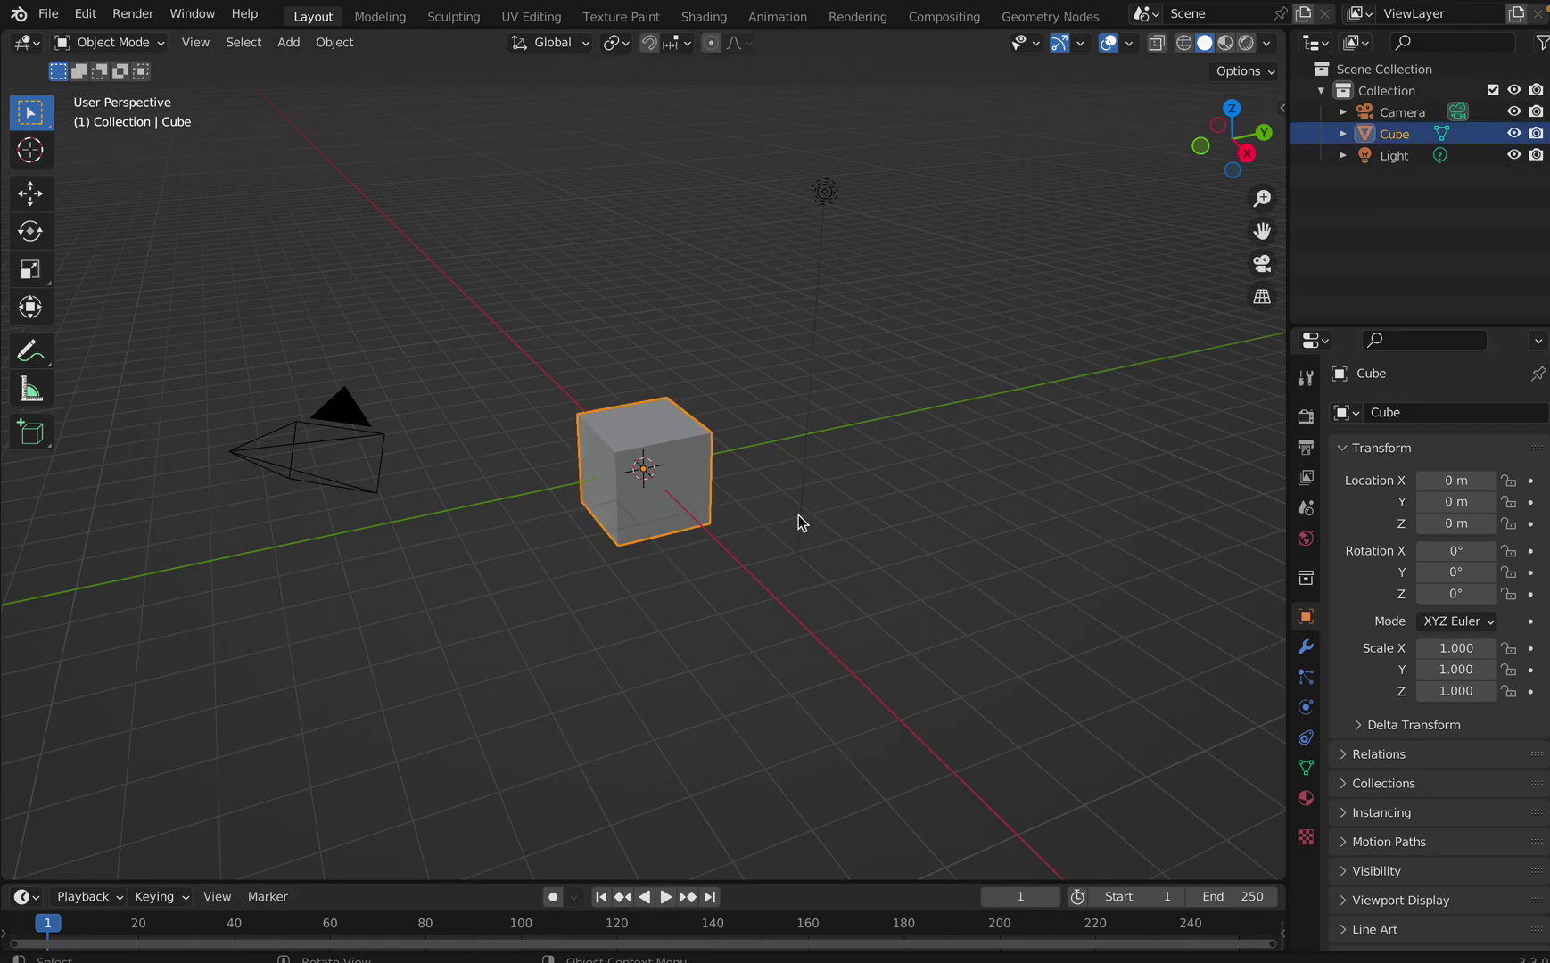
click(748, 525)
click(629, 522)
Add a second cube, Cube.001, and move it down-right to about 1.69, 1.12, -2.19
key(shift+a)
mouse_move(433, 429)
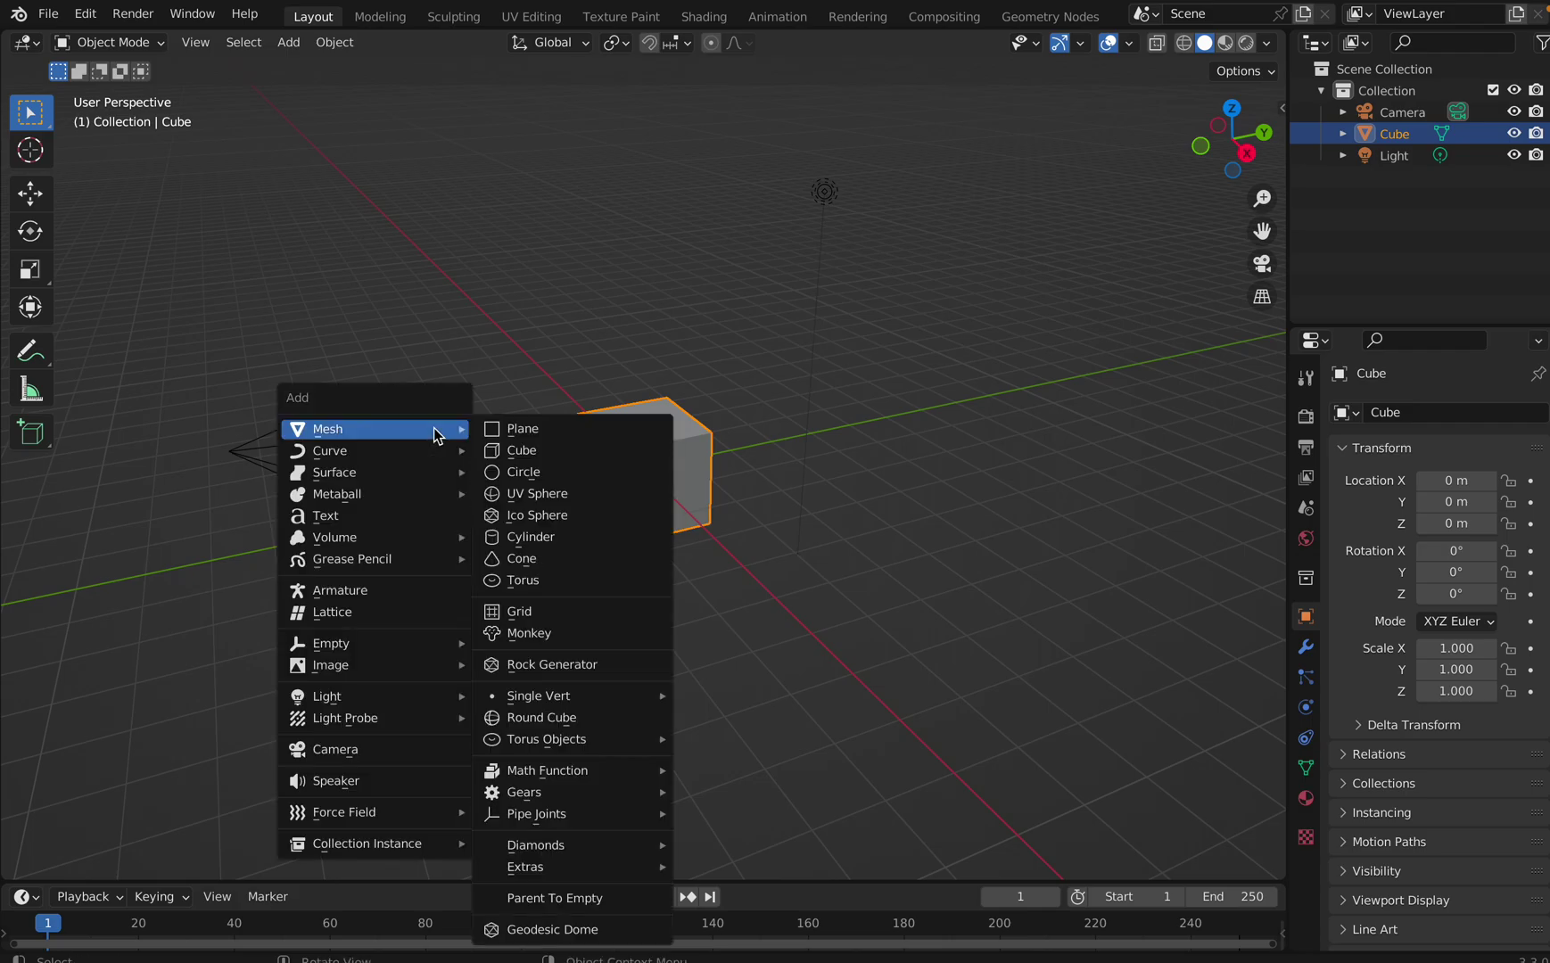
click(521, 451)
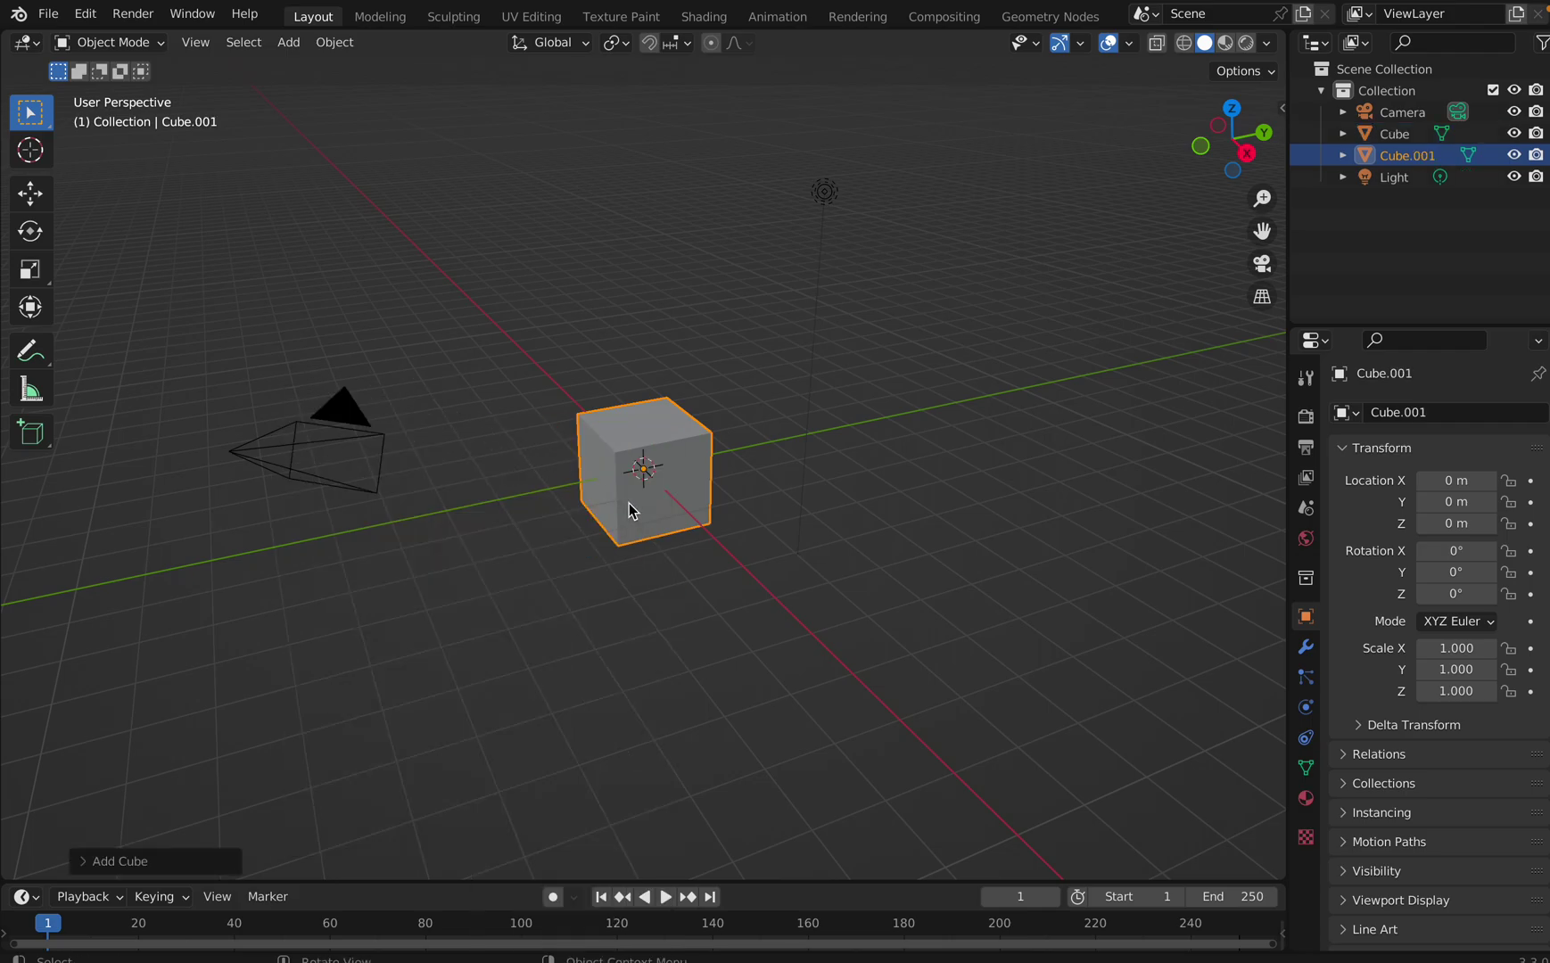
key(g)
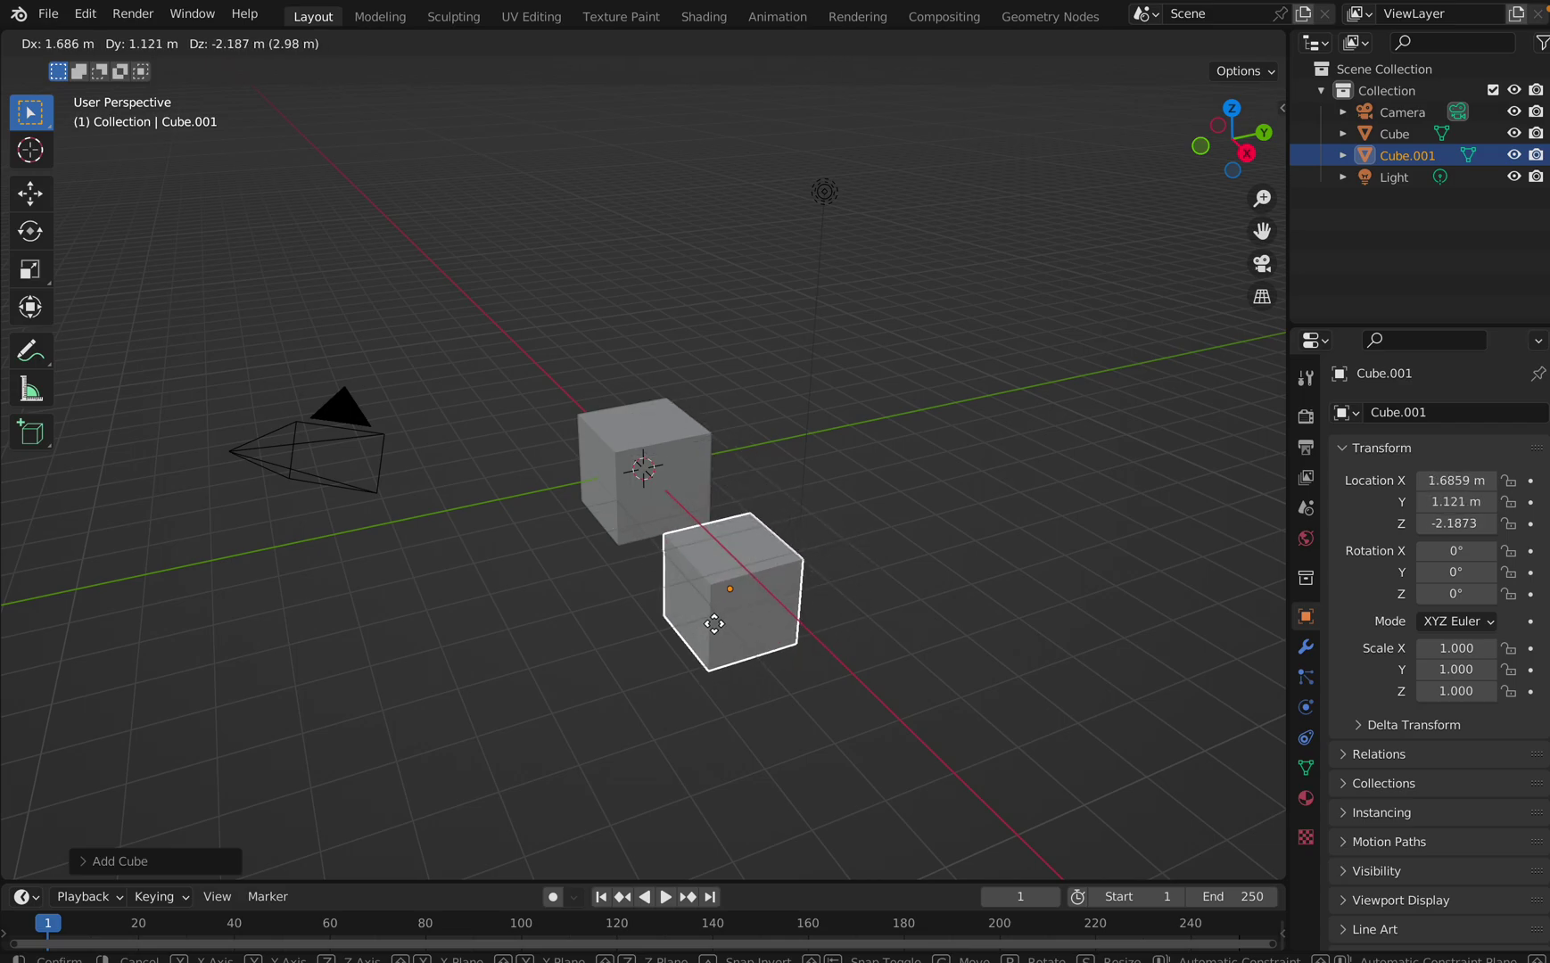
click(714, 624)
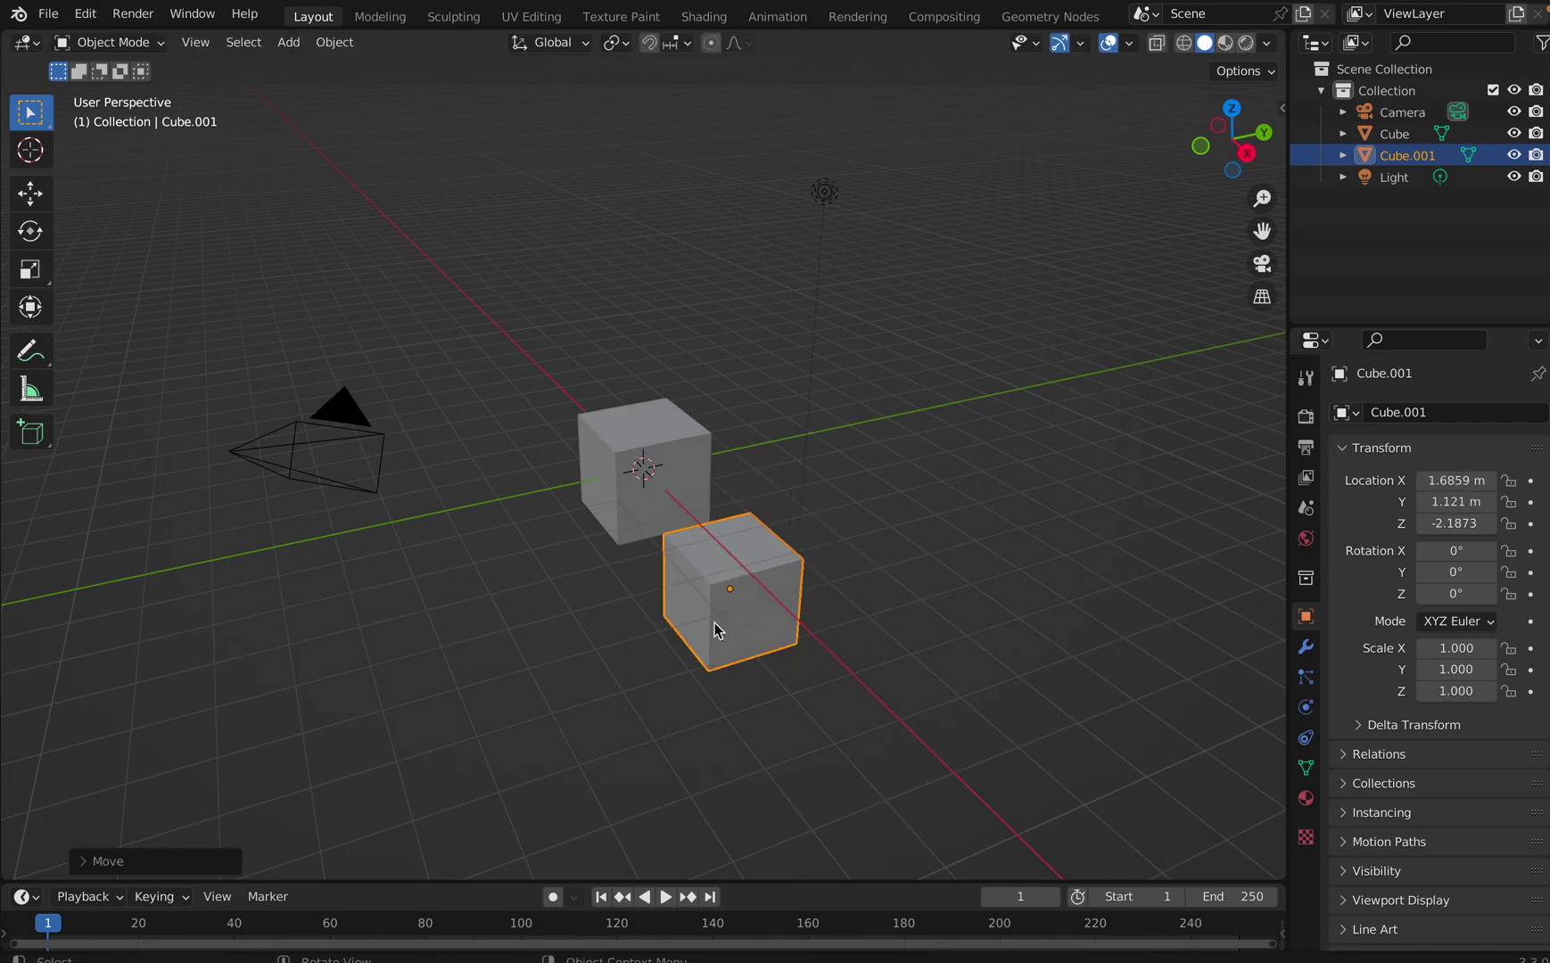
right_click(715, 628)
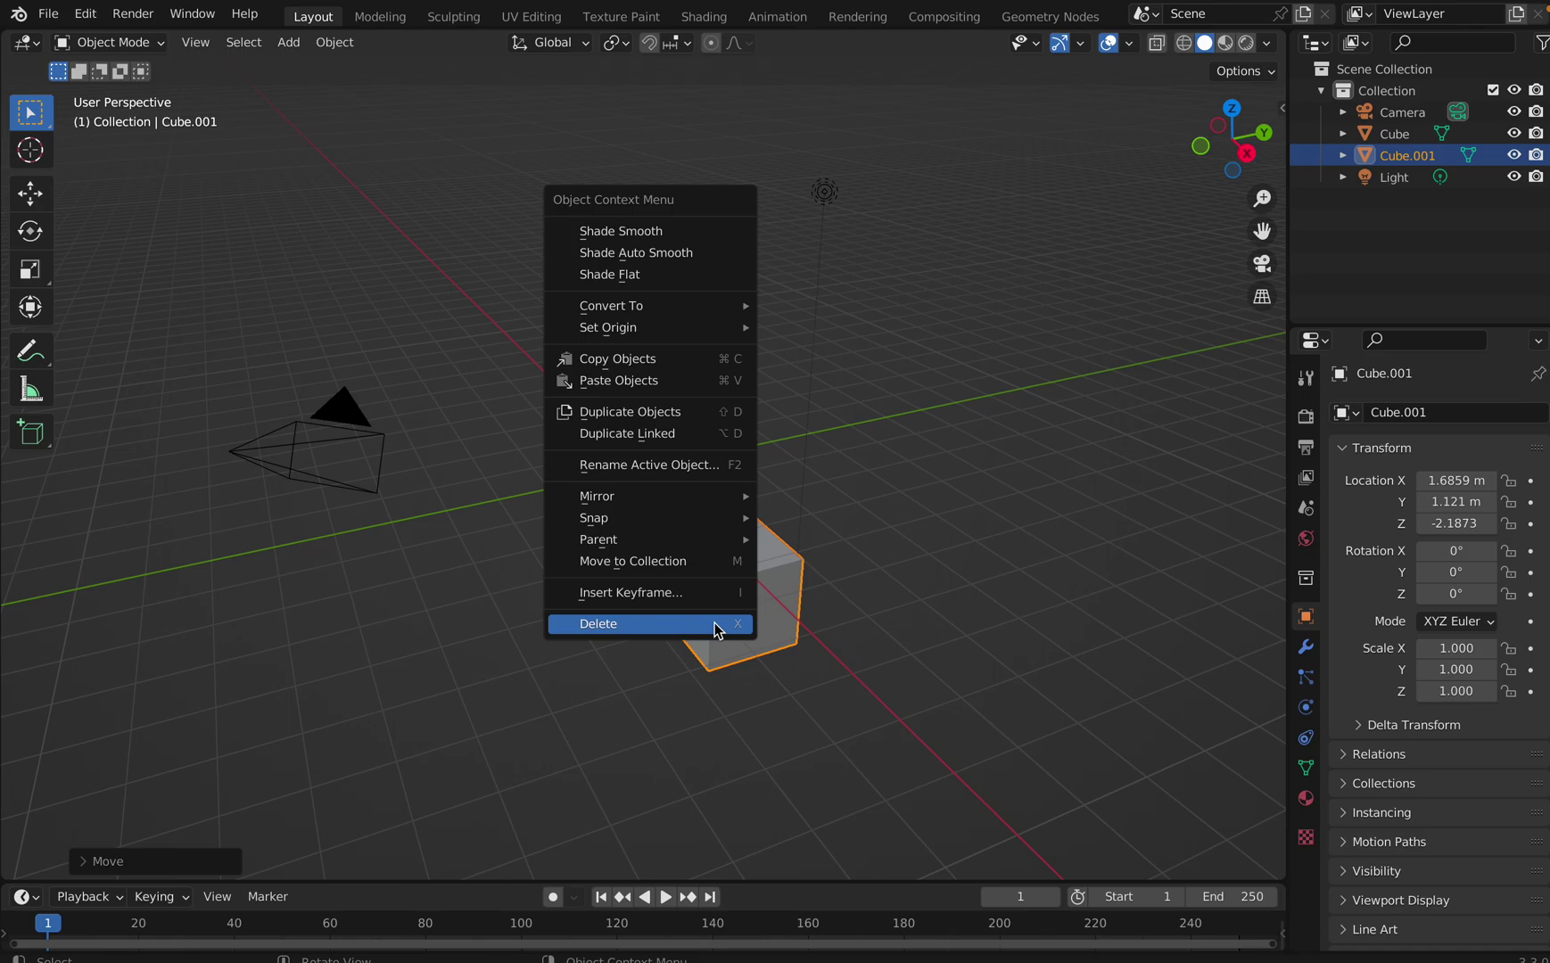
click(395, 644)
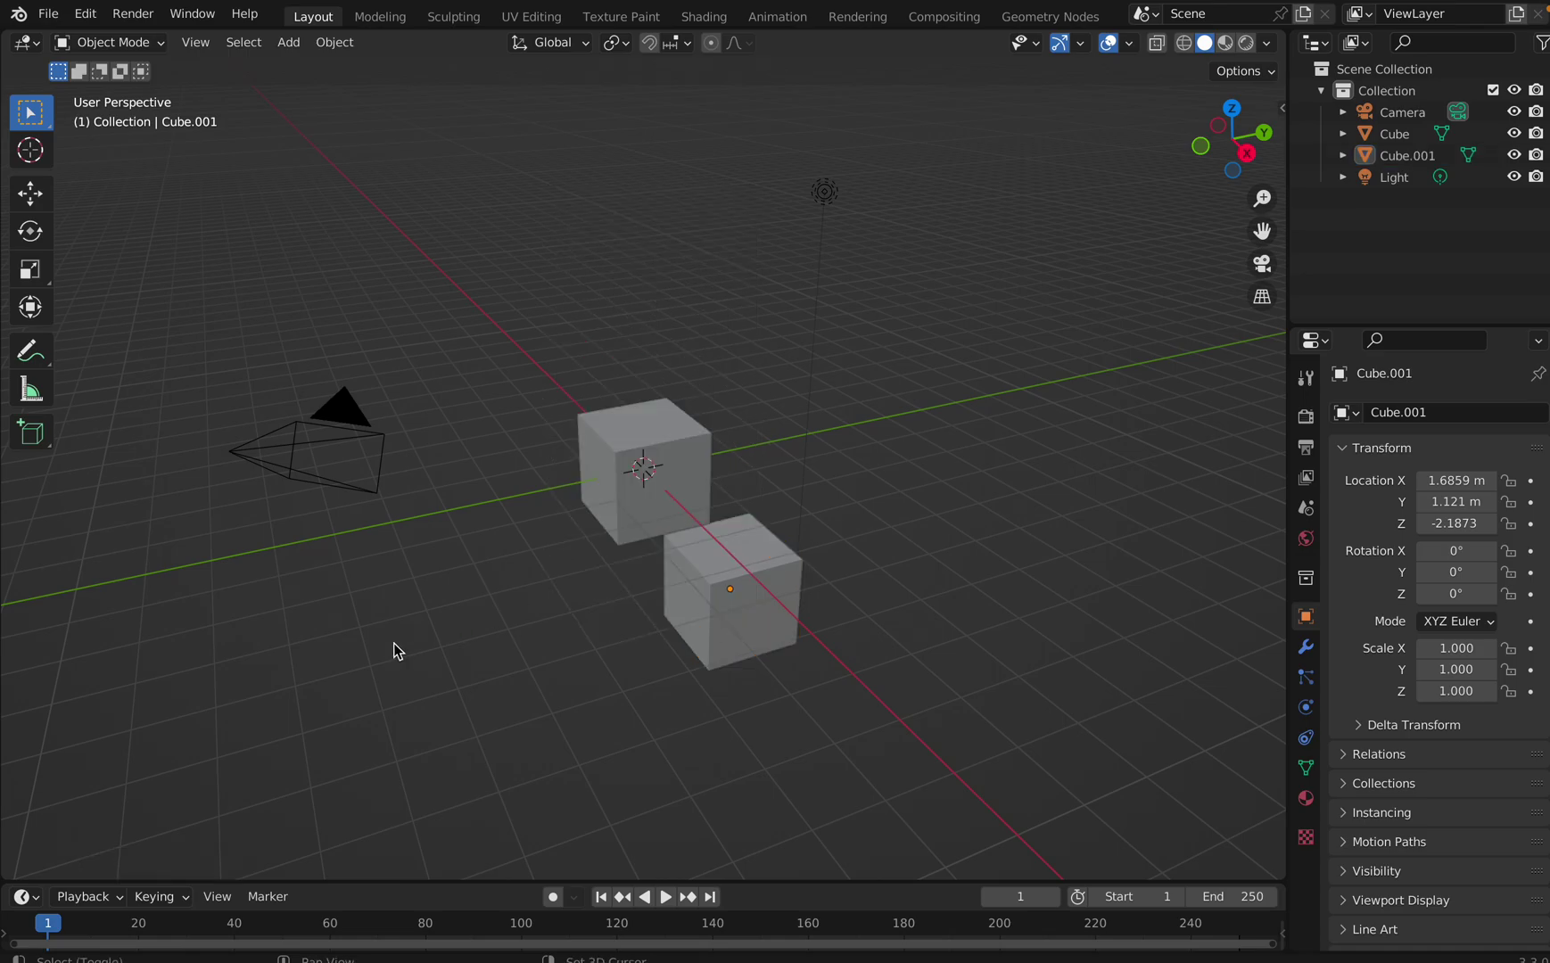
key(shift+a)
Add a third cube, Cube.002, and place it above the first at -1.84, -1.24, 2.38
mouse_move(382, 644)
mouse_move(352, 540)
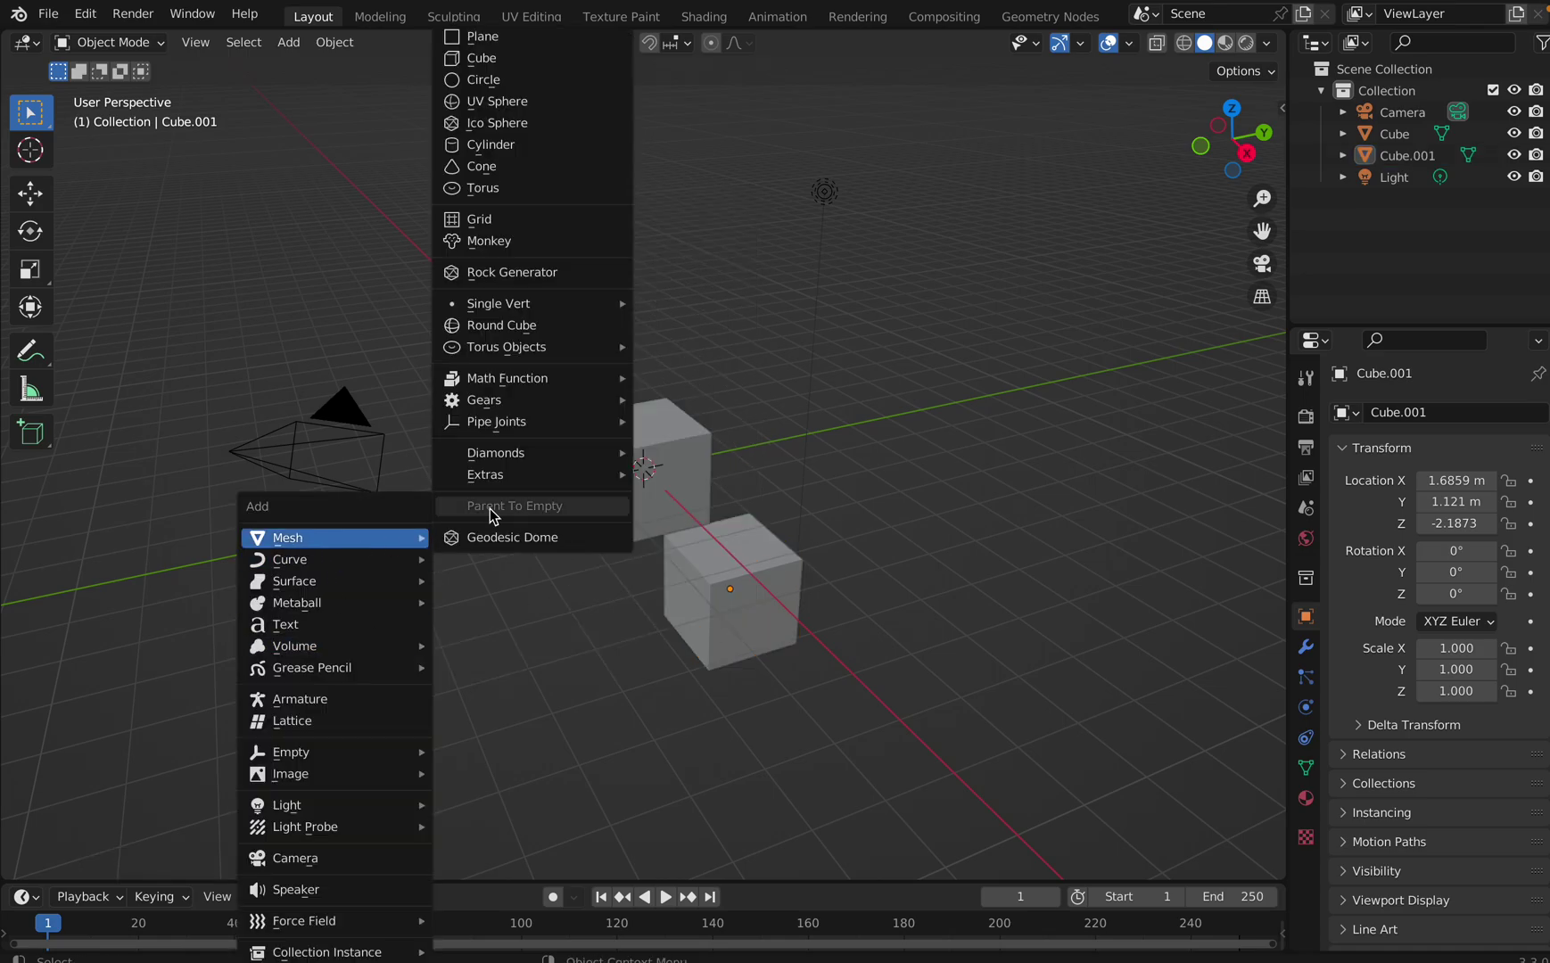
click(525, 60)
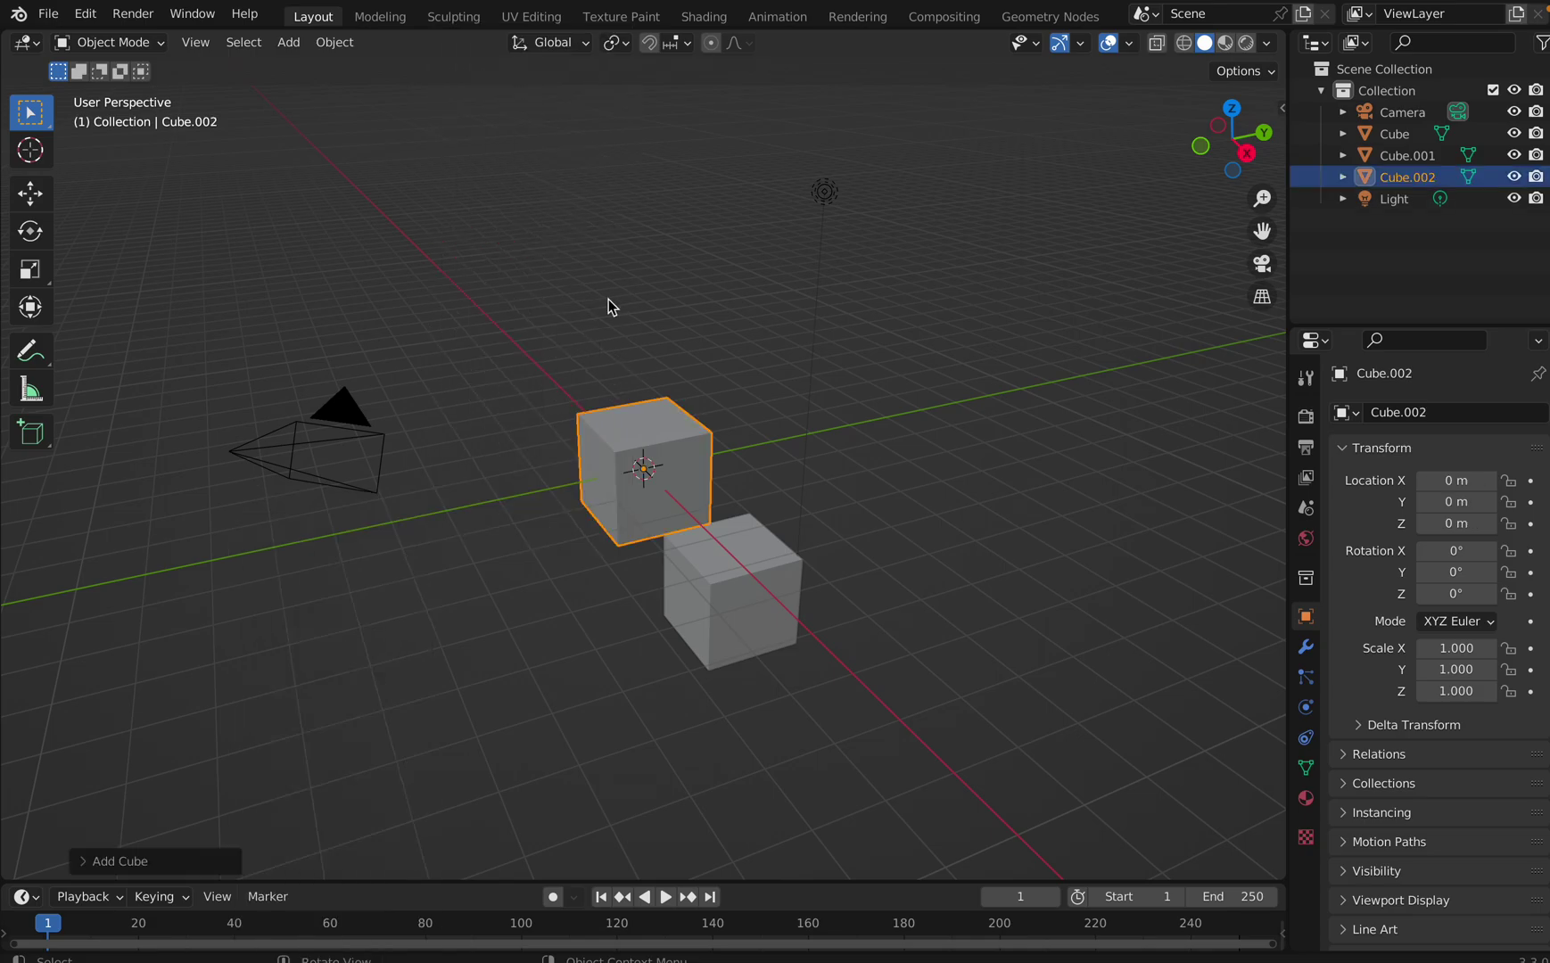
key(shift+d)
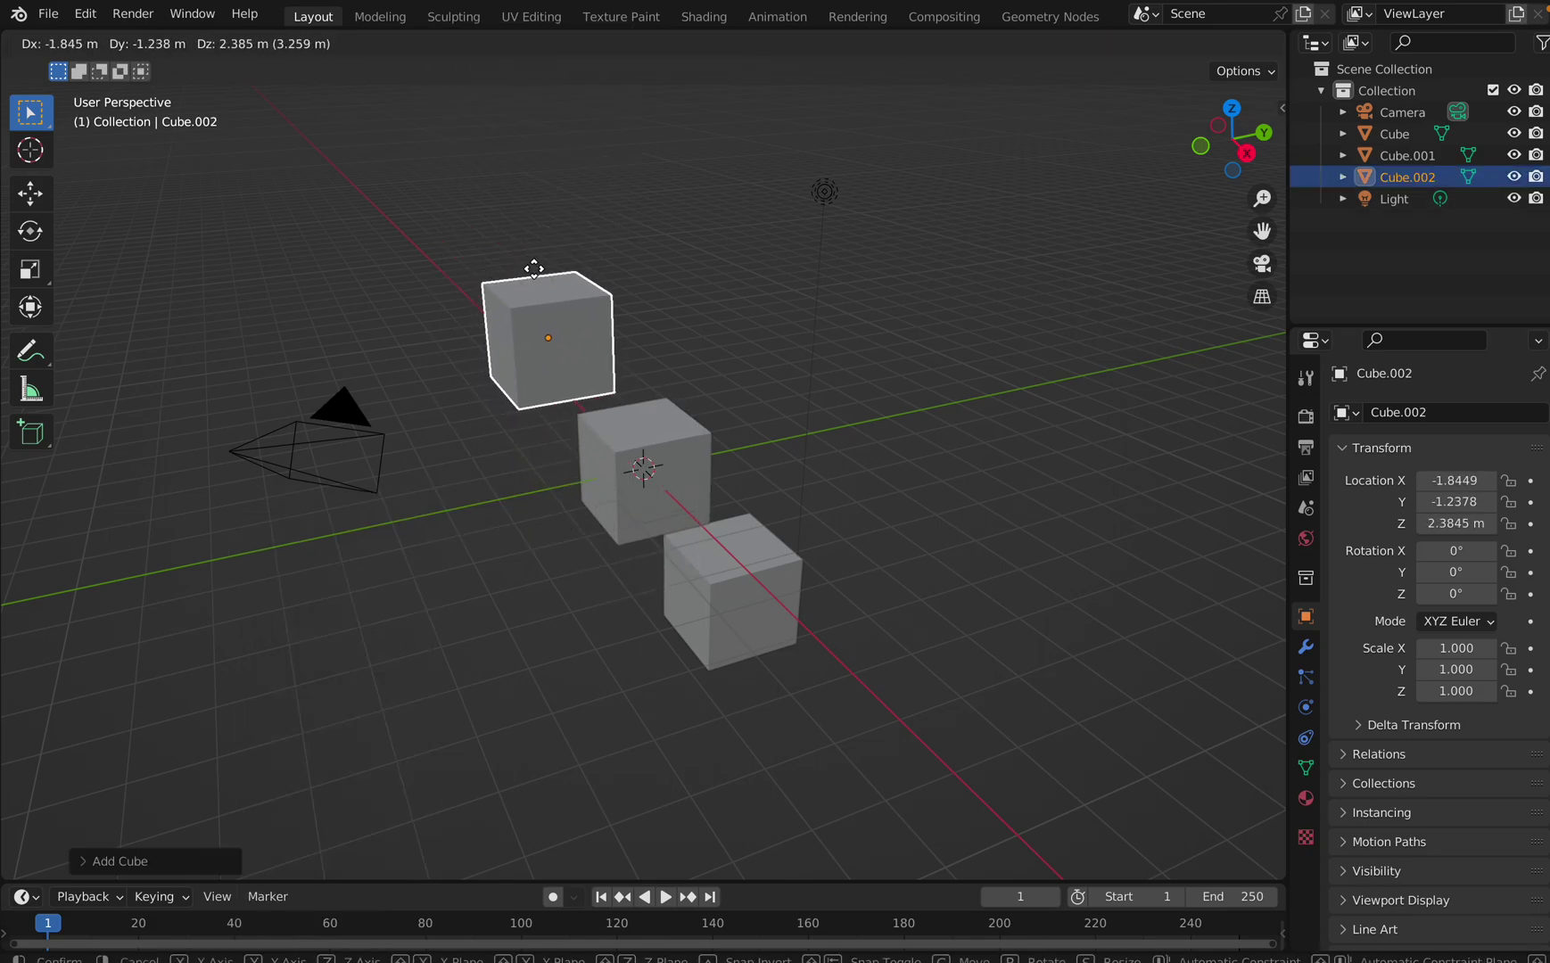
click(533, 268)
Push Cube.001 further down-right to 2.33, 1.39, -3.05
middle_drag(727, 482, 725, 477)
click(751, 554)
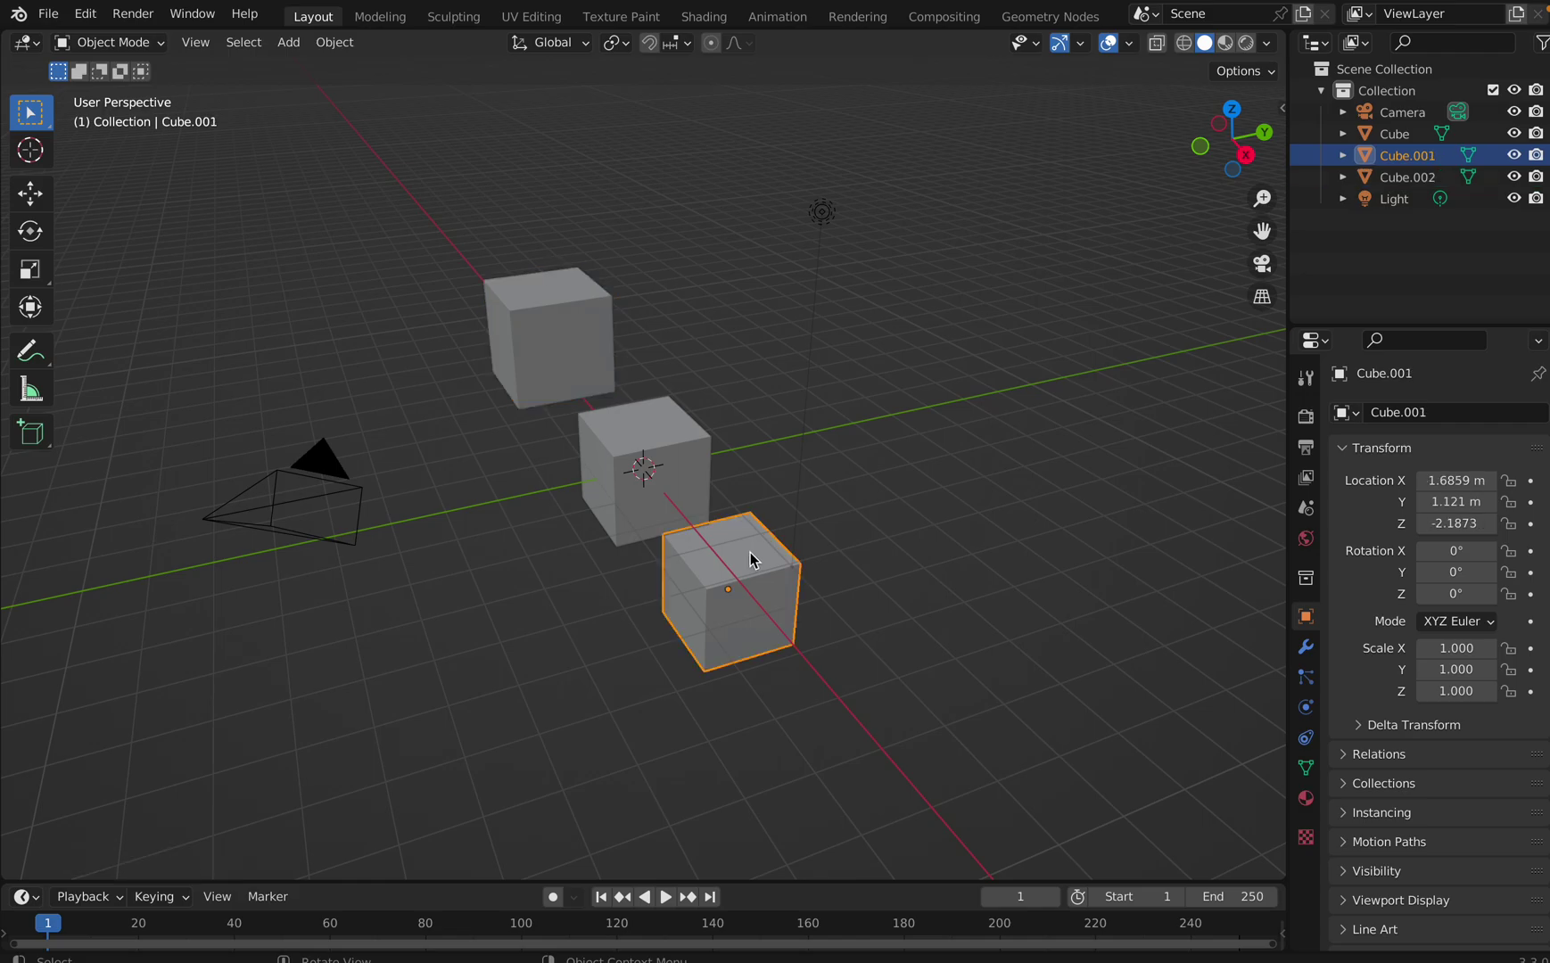
key(g)
click(776, 604)
click(906, 598)
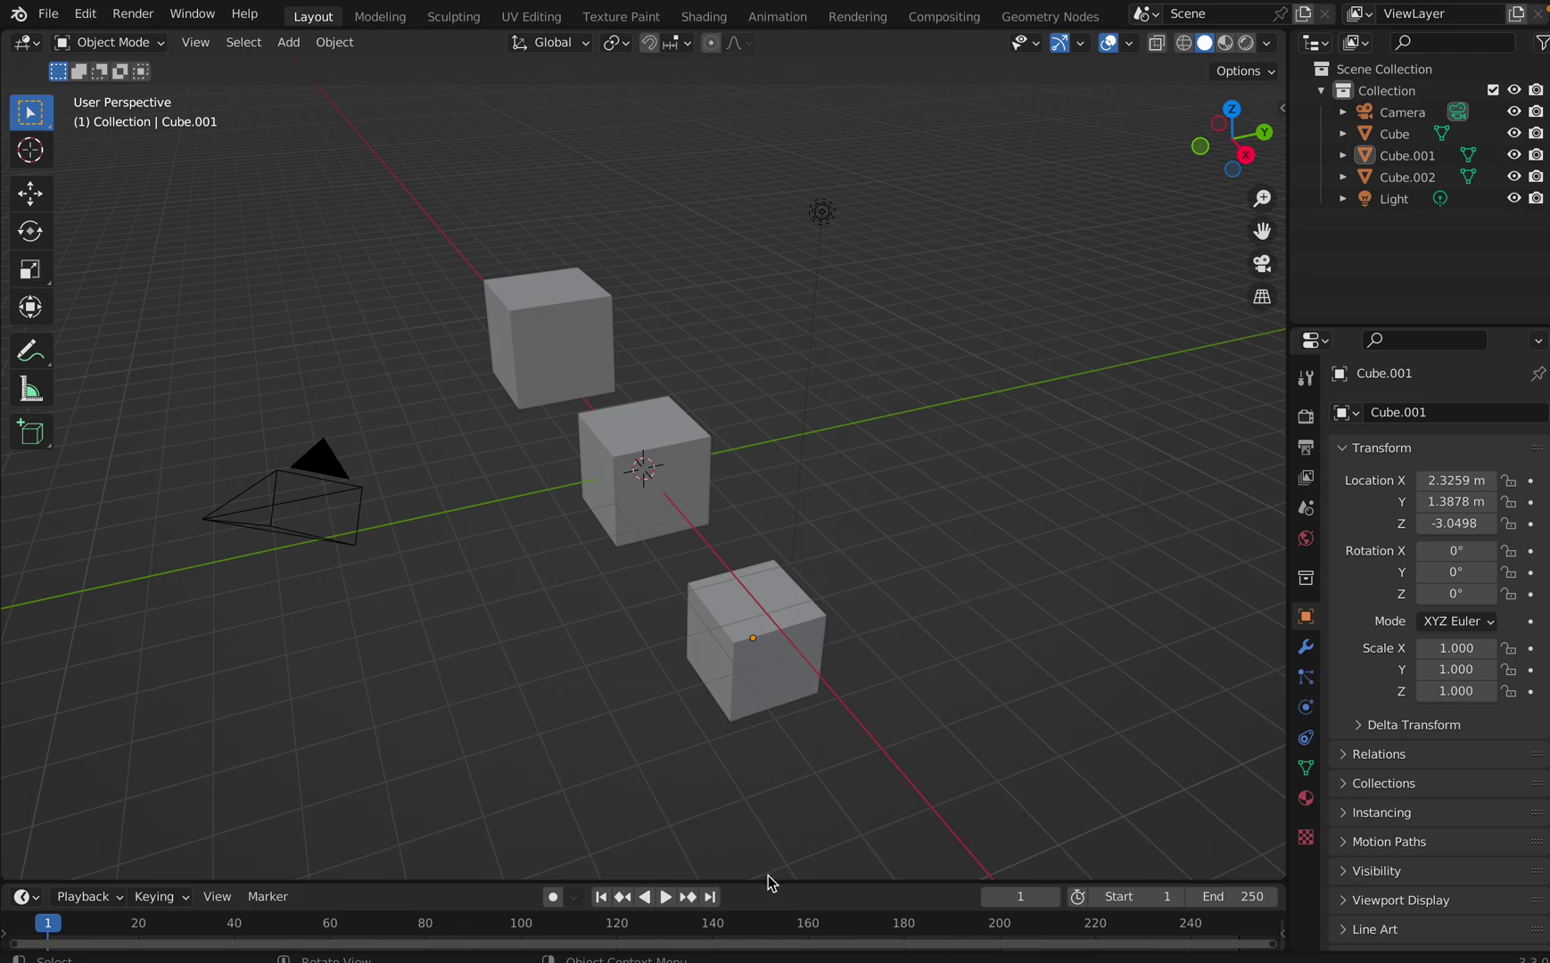
Select Cube.002, Cube and Cube.001 together and drag the timeline border up to enlarge it
click(564, 385)
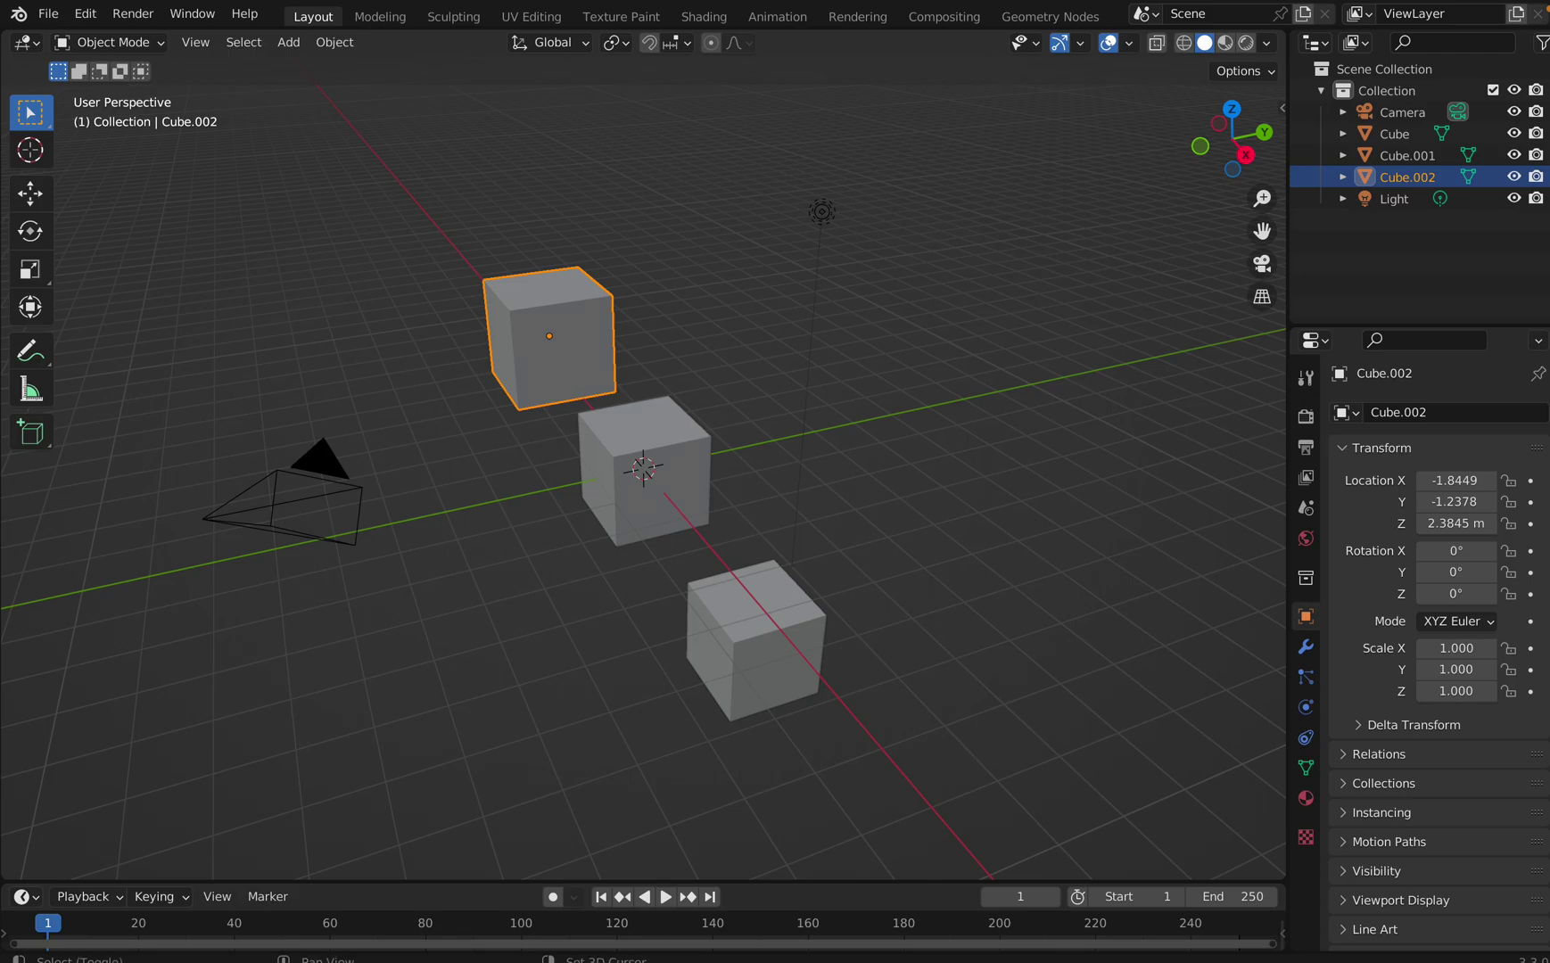
shift+click(617, 489)
shift+click(728, 657)
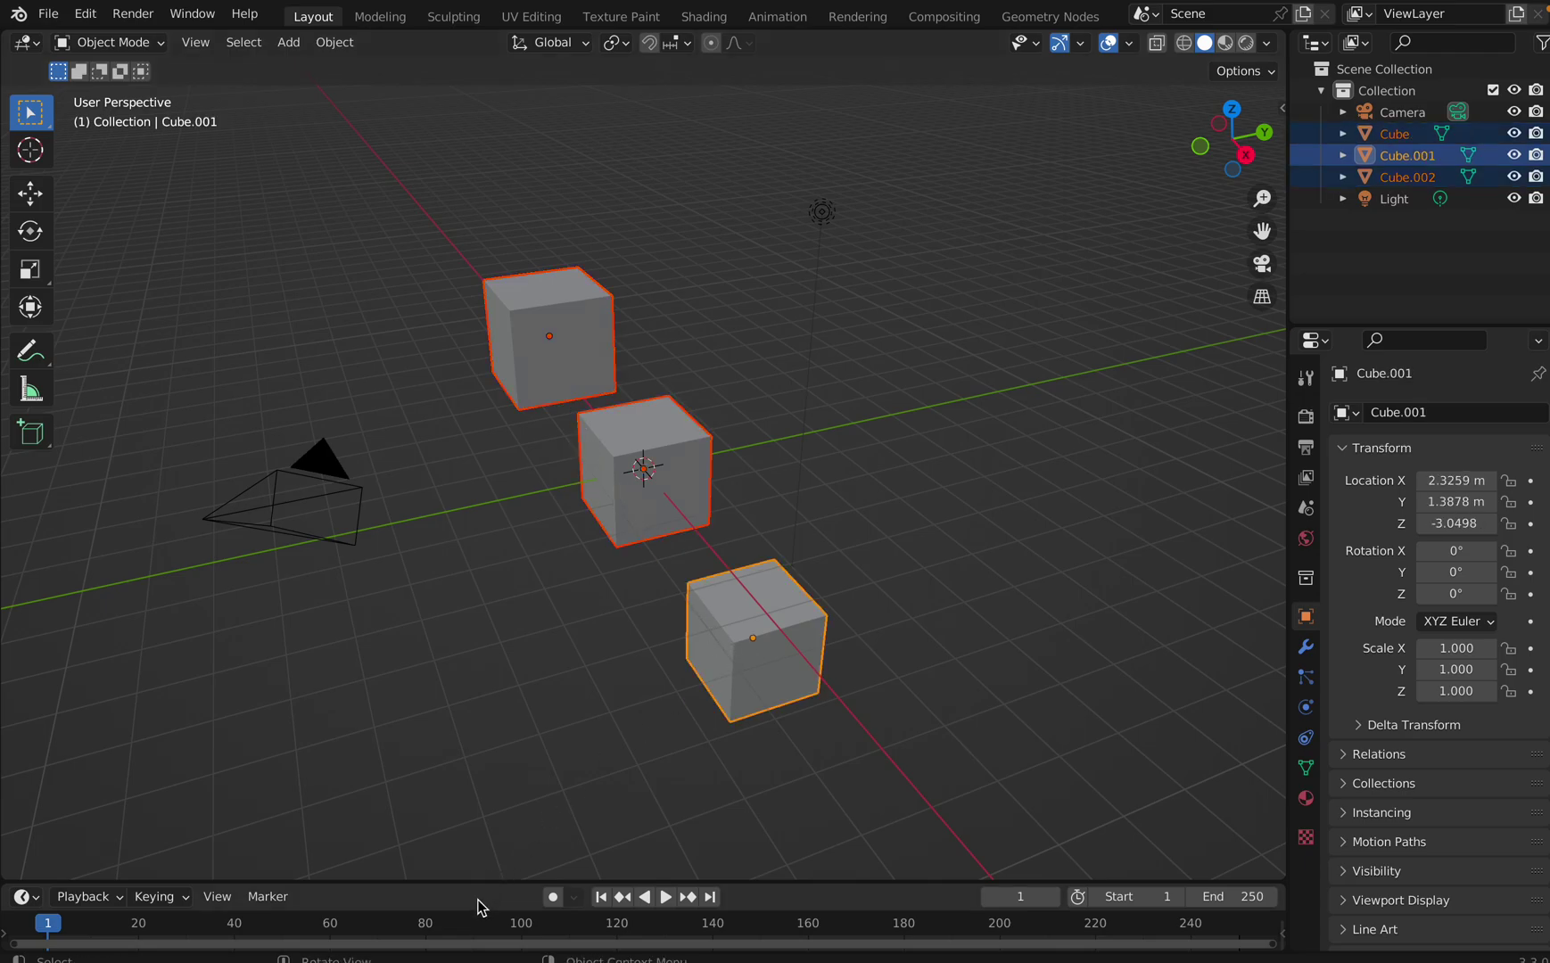
drag(483, 880, 518, 730)
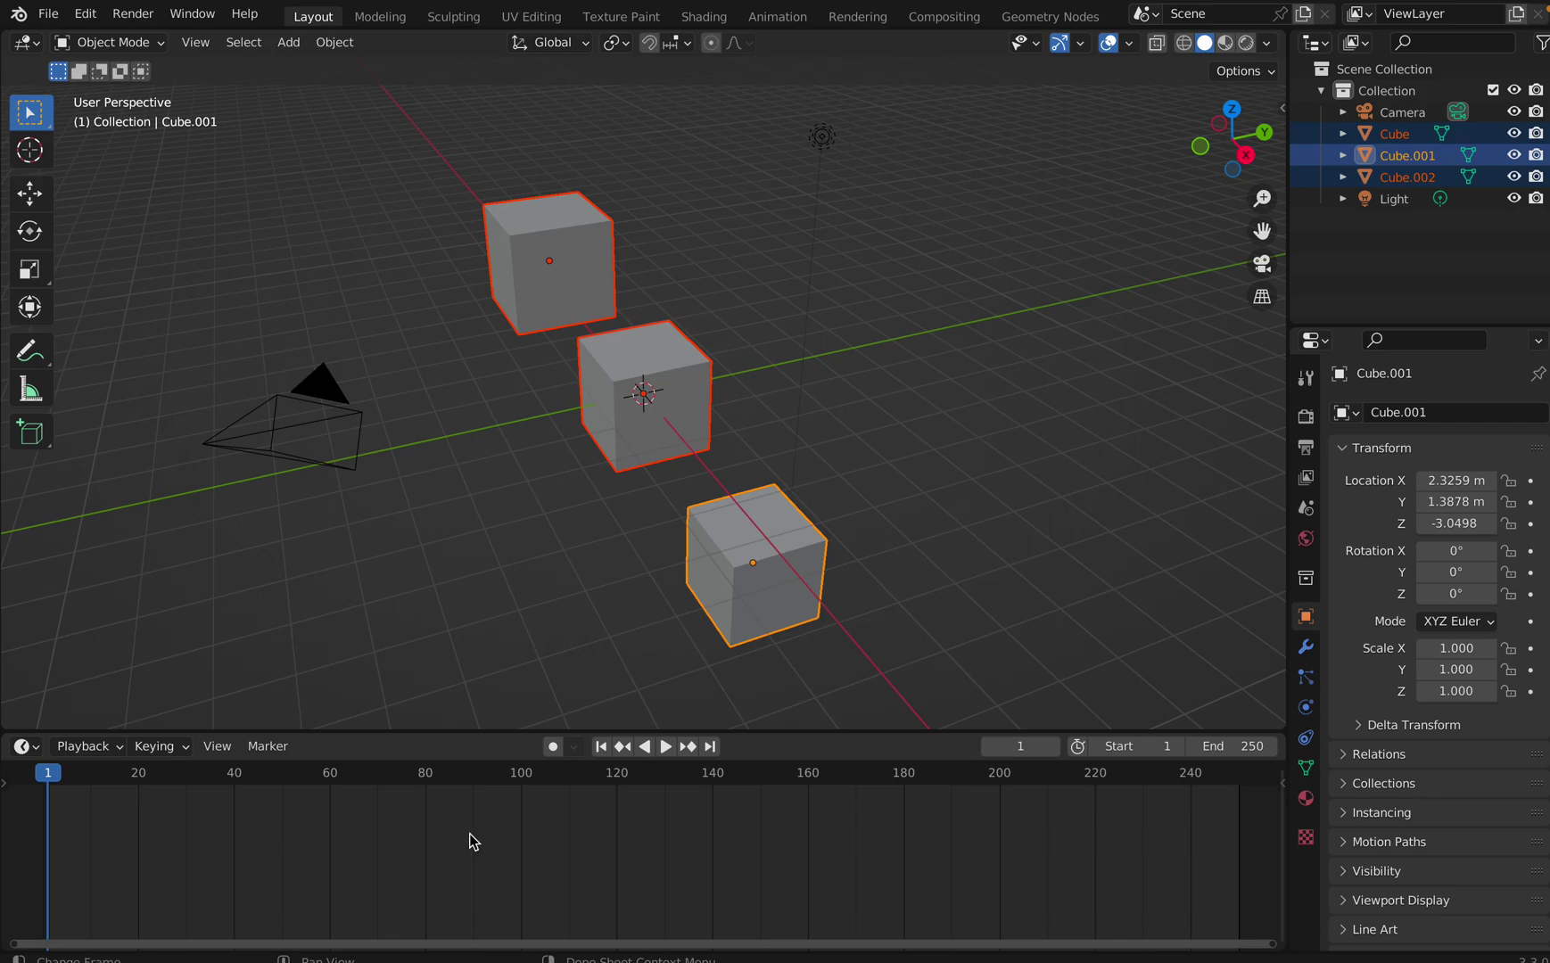
Insert a Location keyframe at frame 1 for the three selected cubes
key(i)
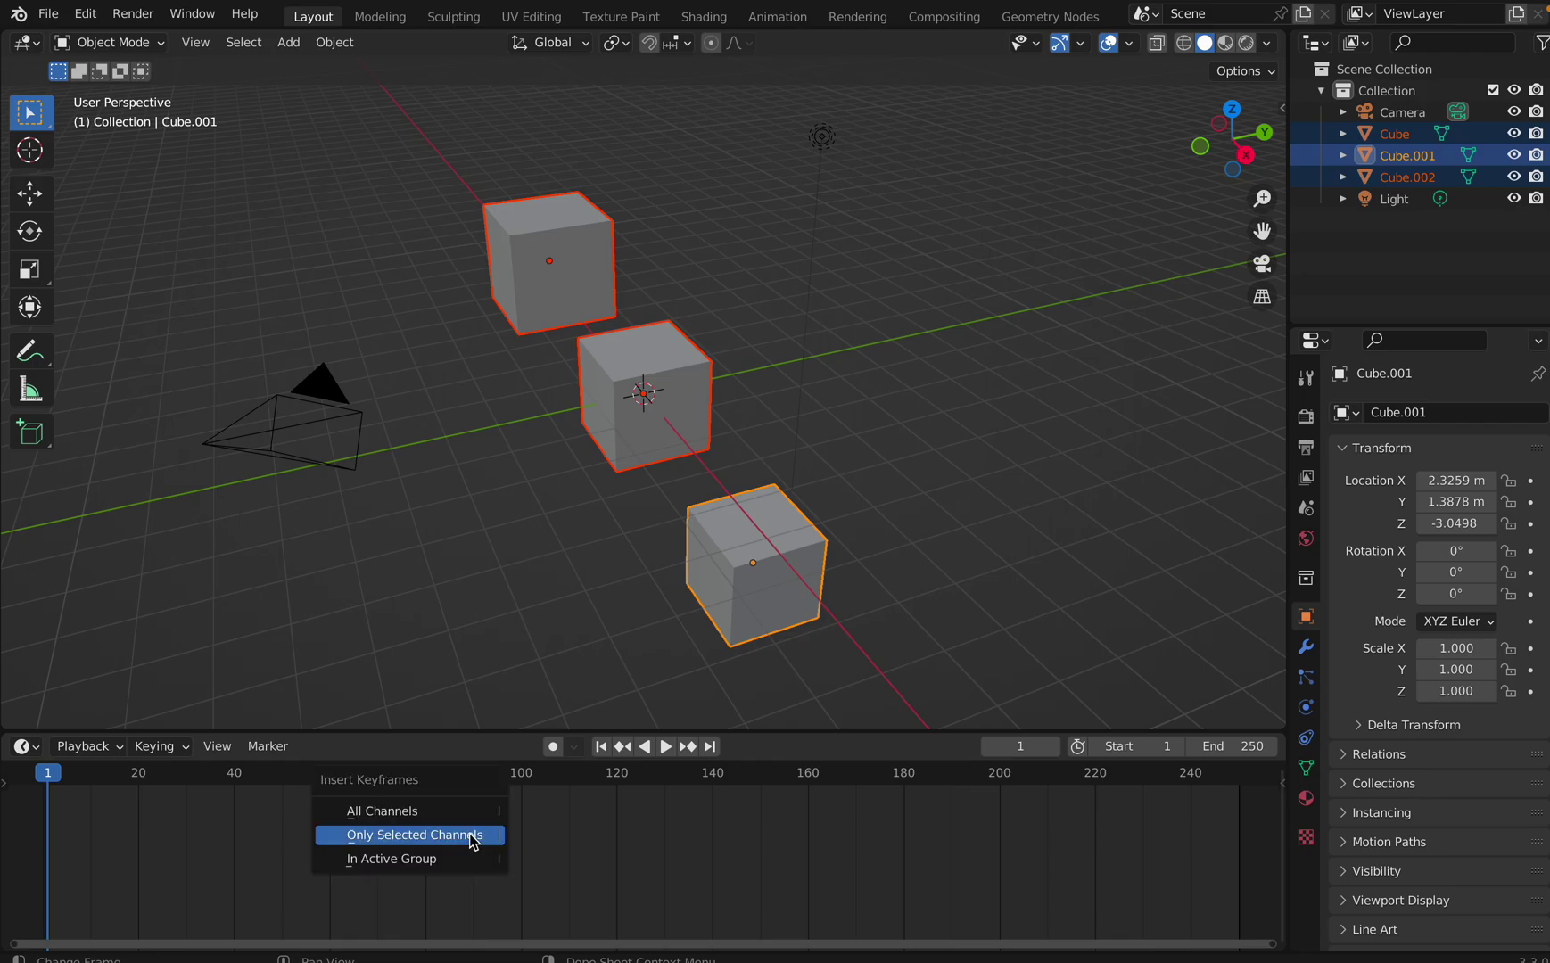
right_click(470, 655)
click(464, 625)
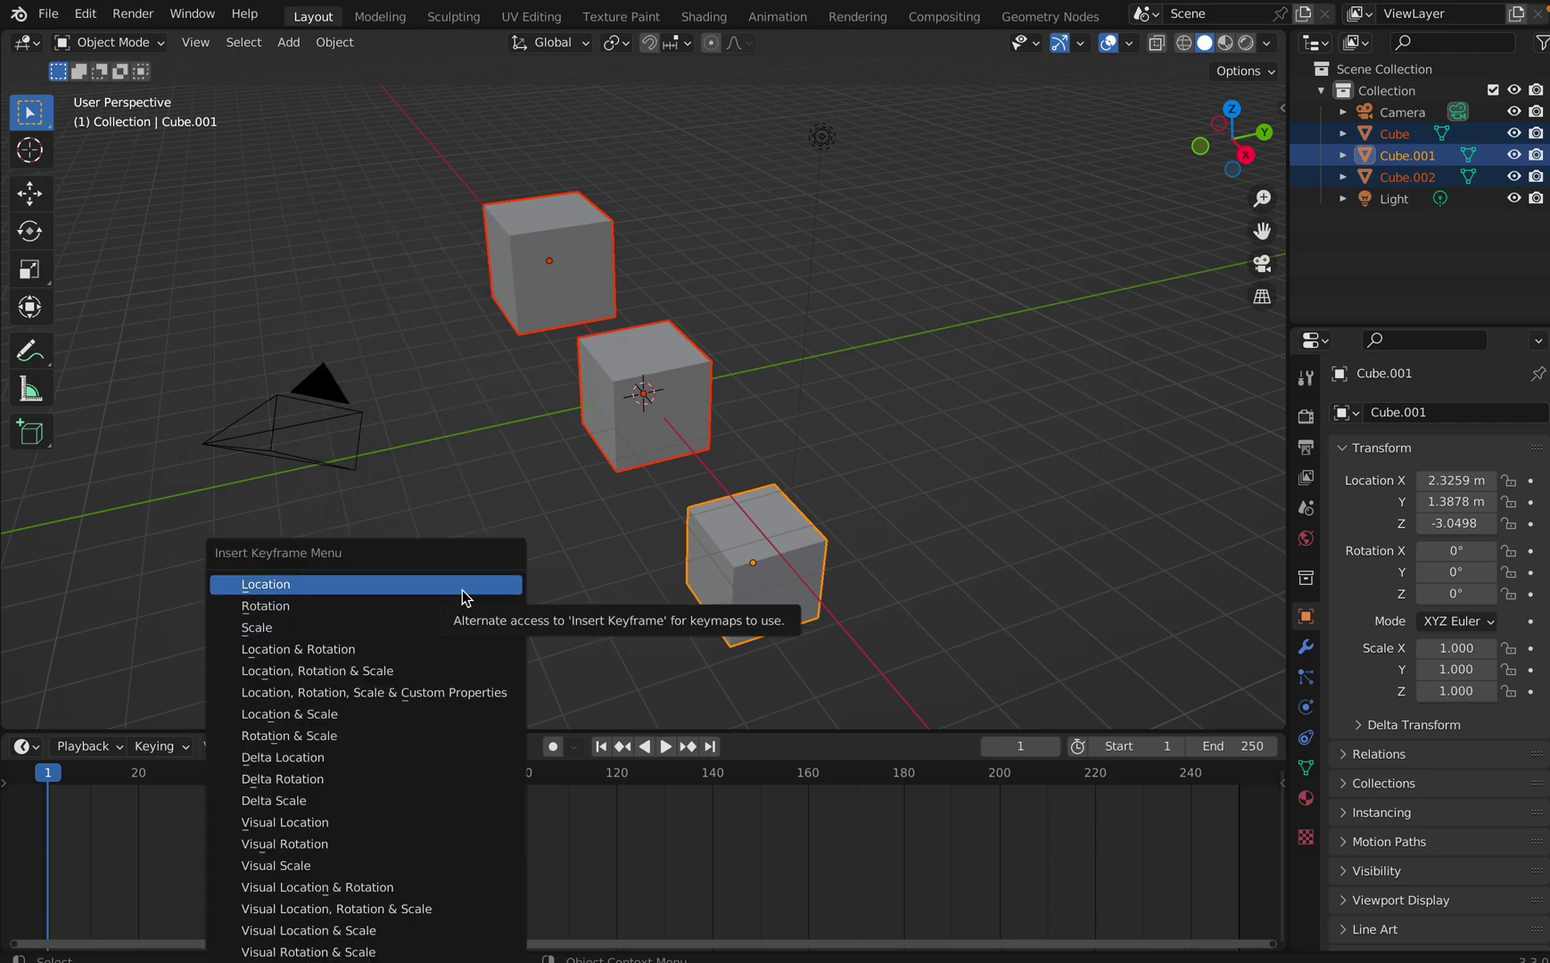
click(461, 592)
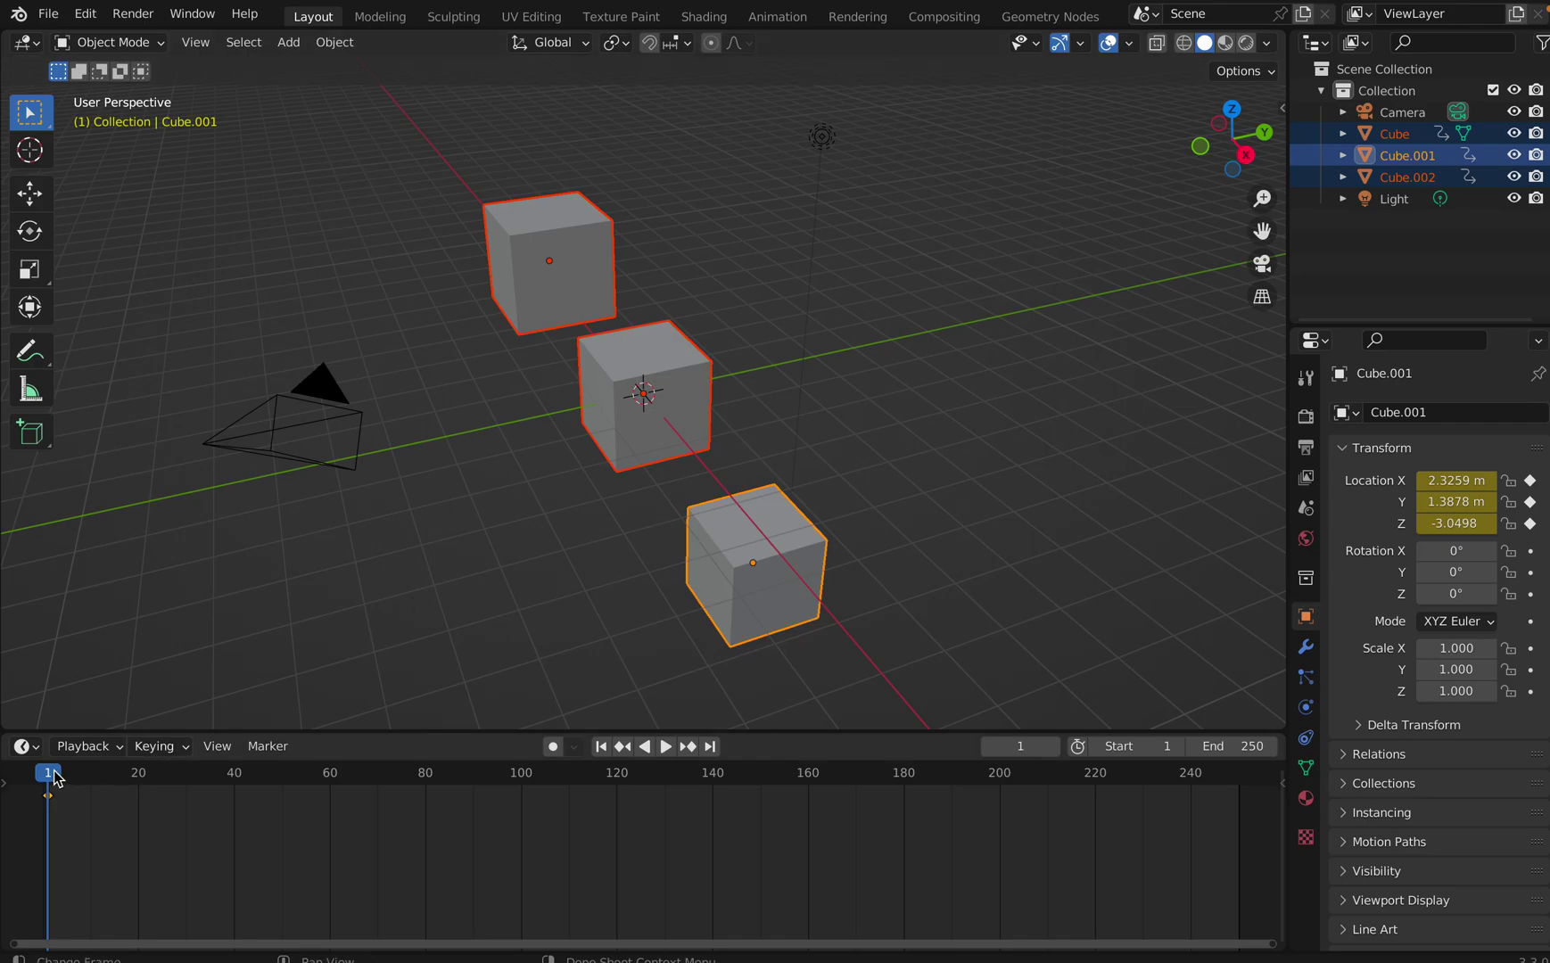
At frame 20, move all three cubes to a new spot and key their Location
drag(56, 778, 140, 785)
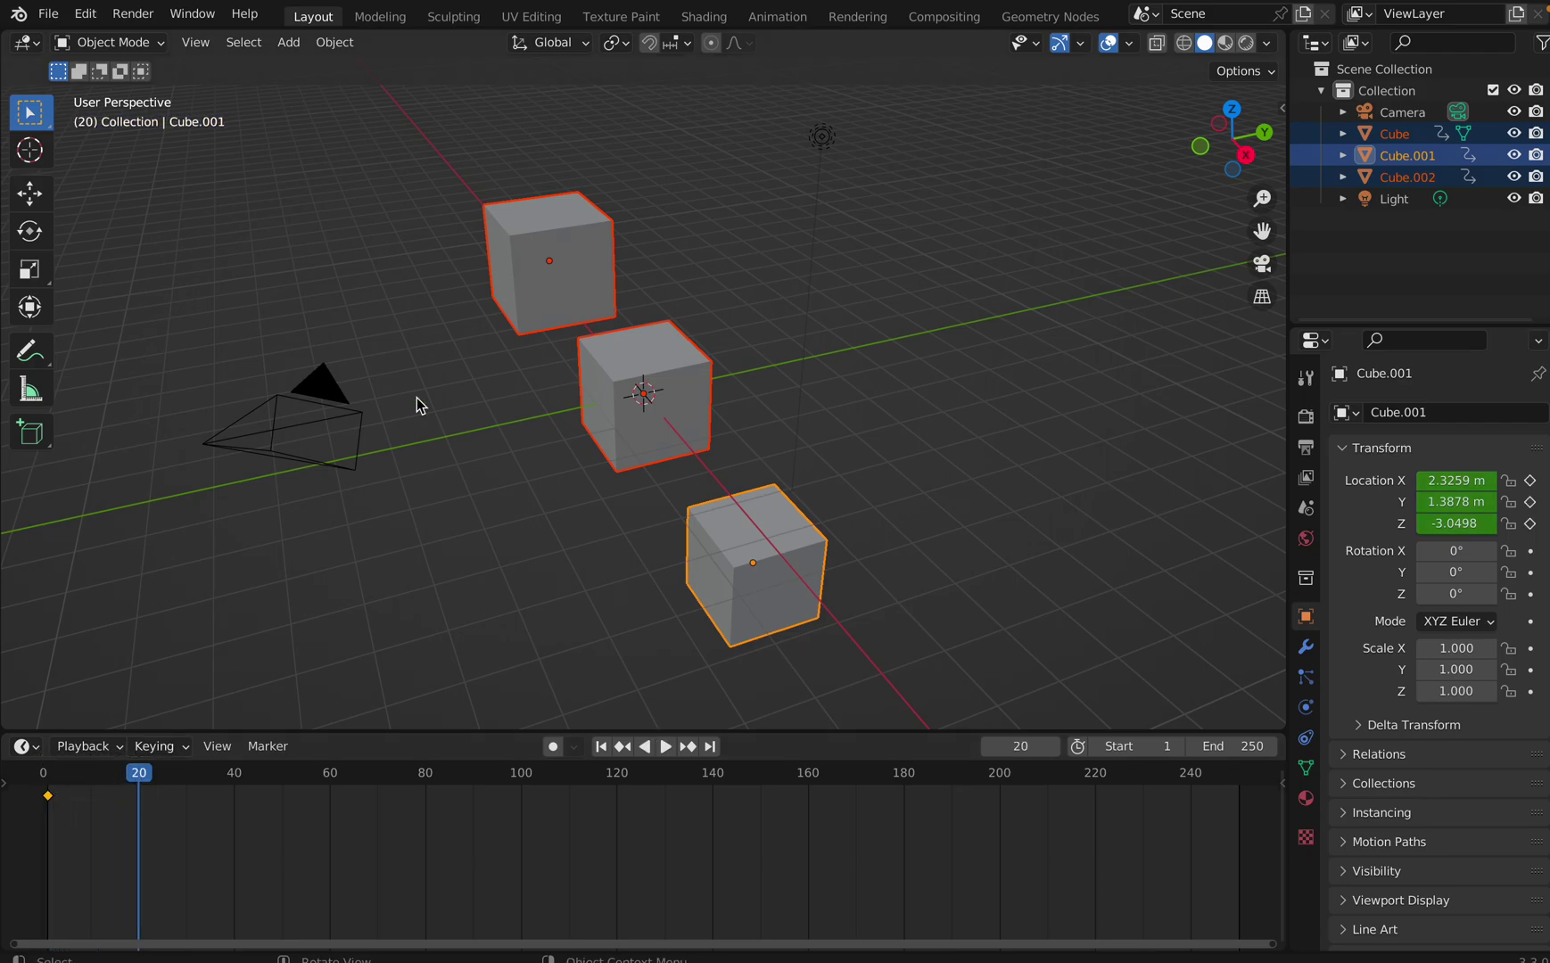
key(g)
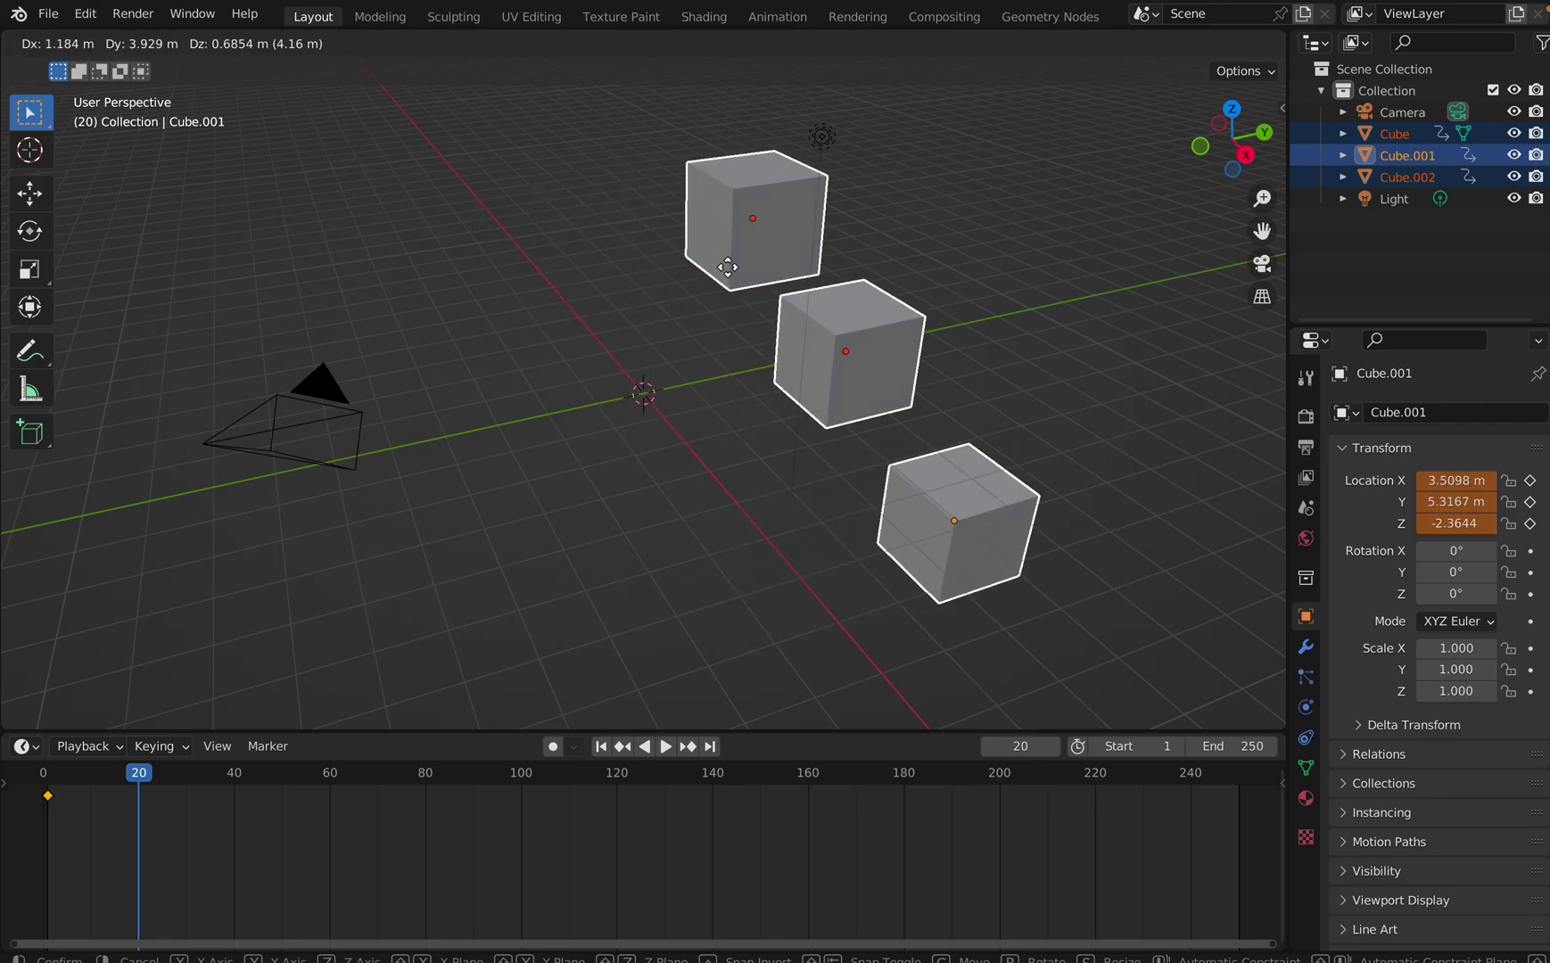
click(728, 267)
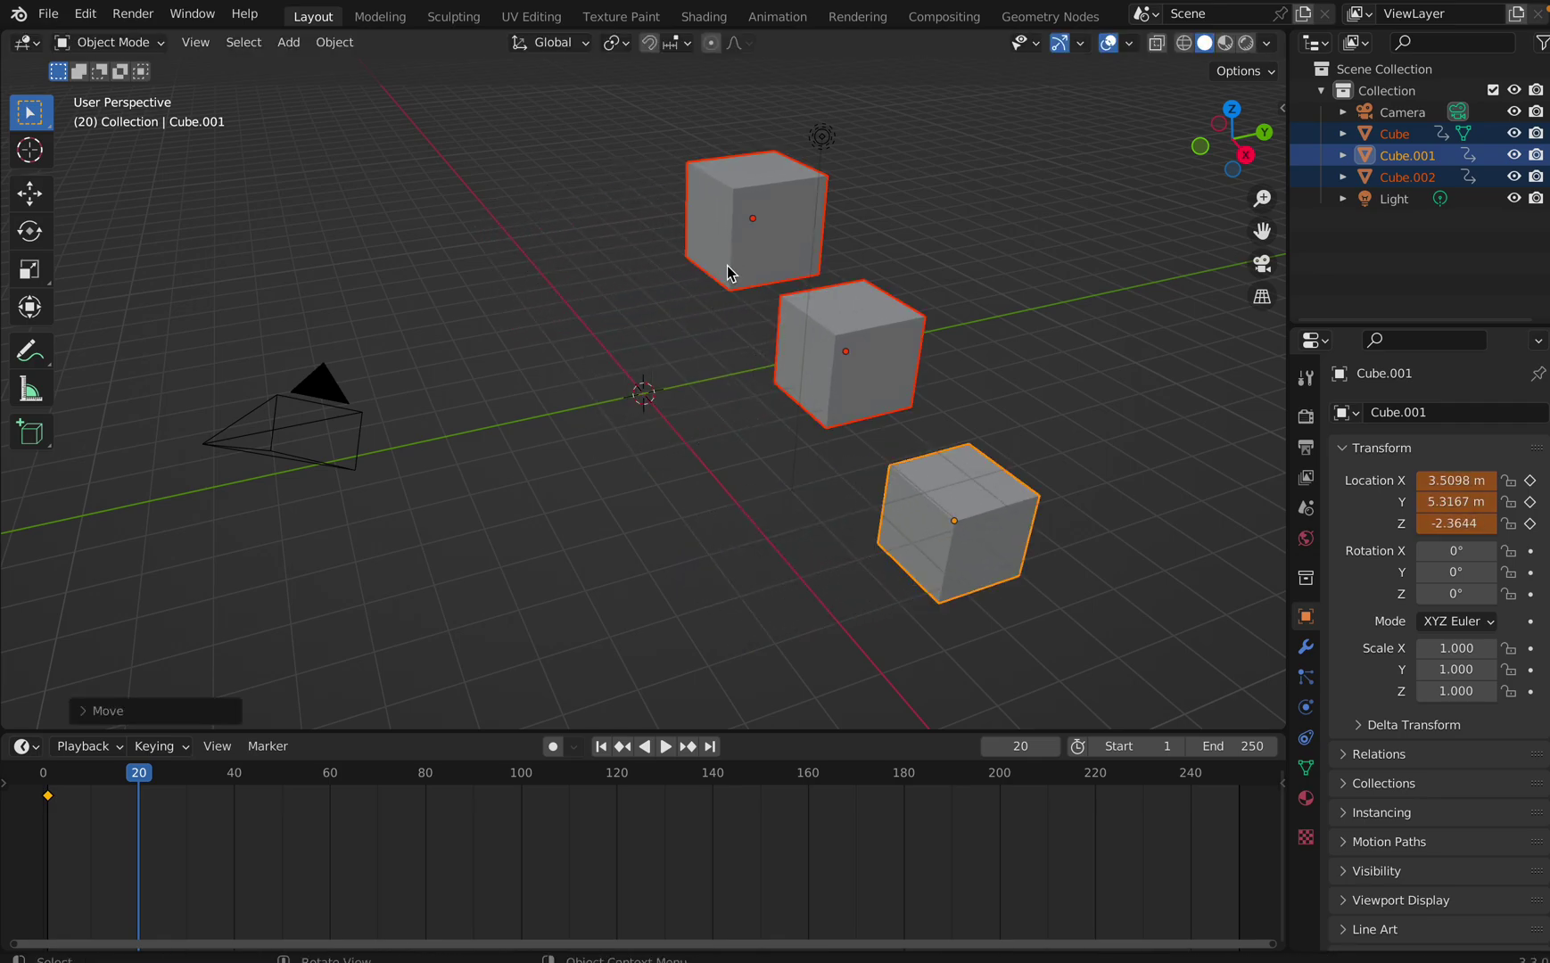
key(i)
click(727, 266)
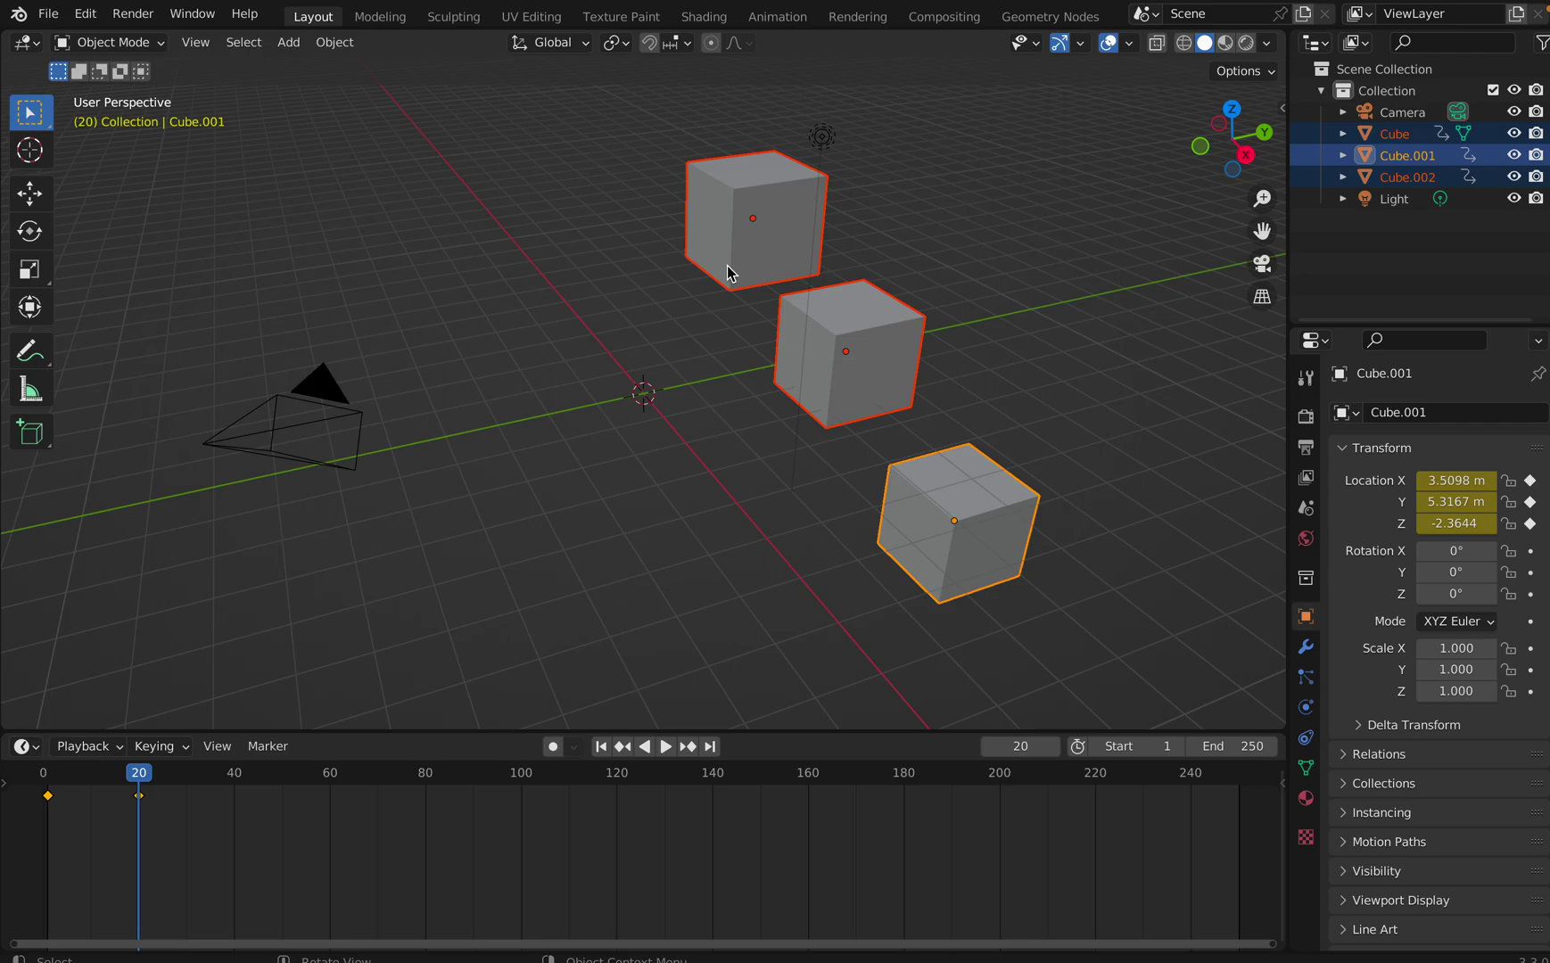
Set the animation's end frame to 40
click(1259, 752)
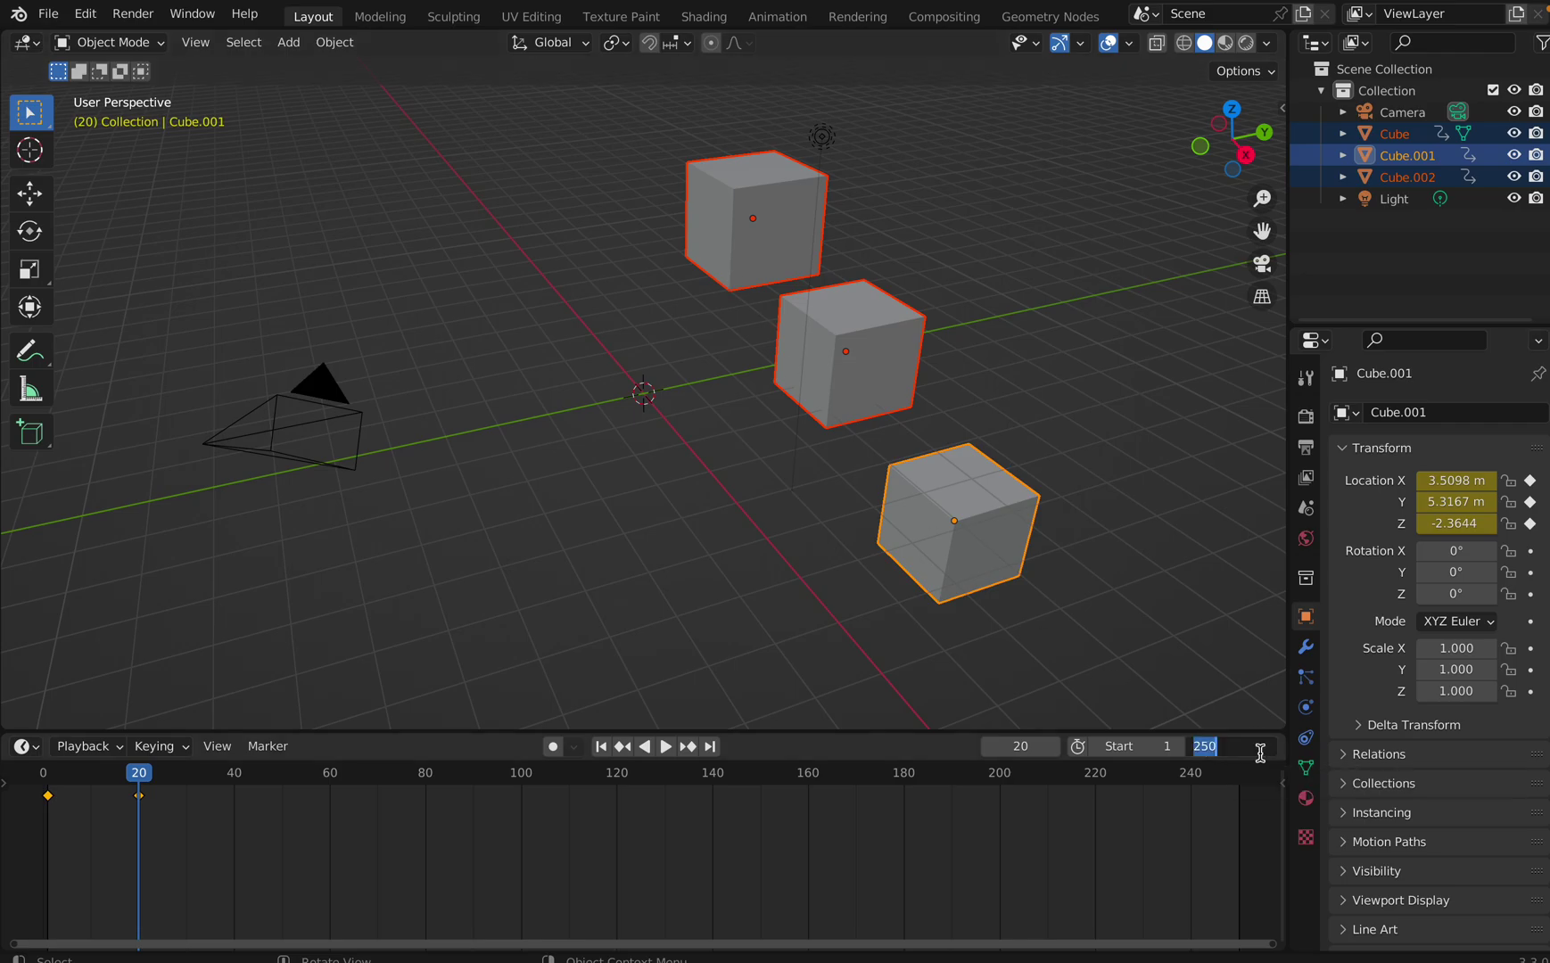
text(40)
key(Return)
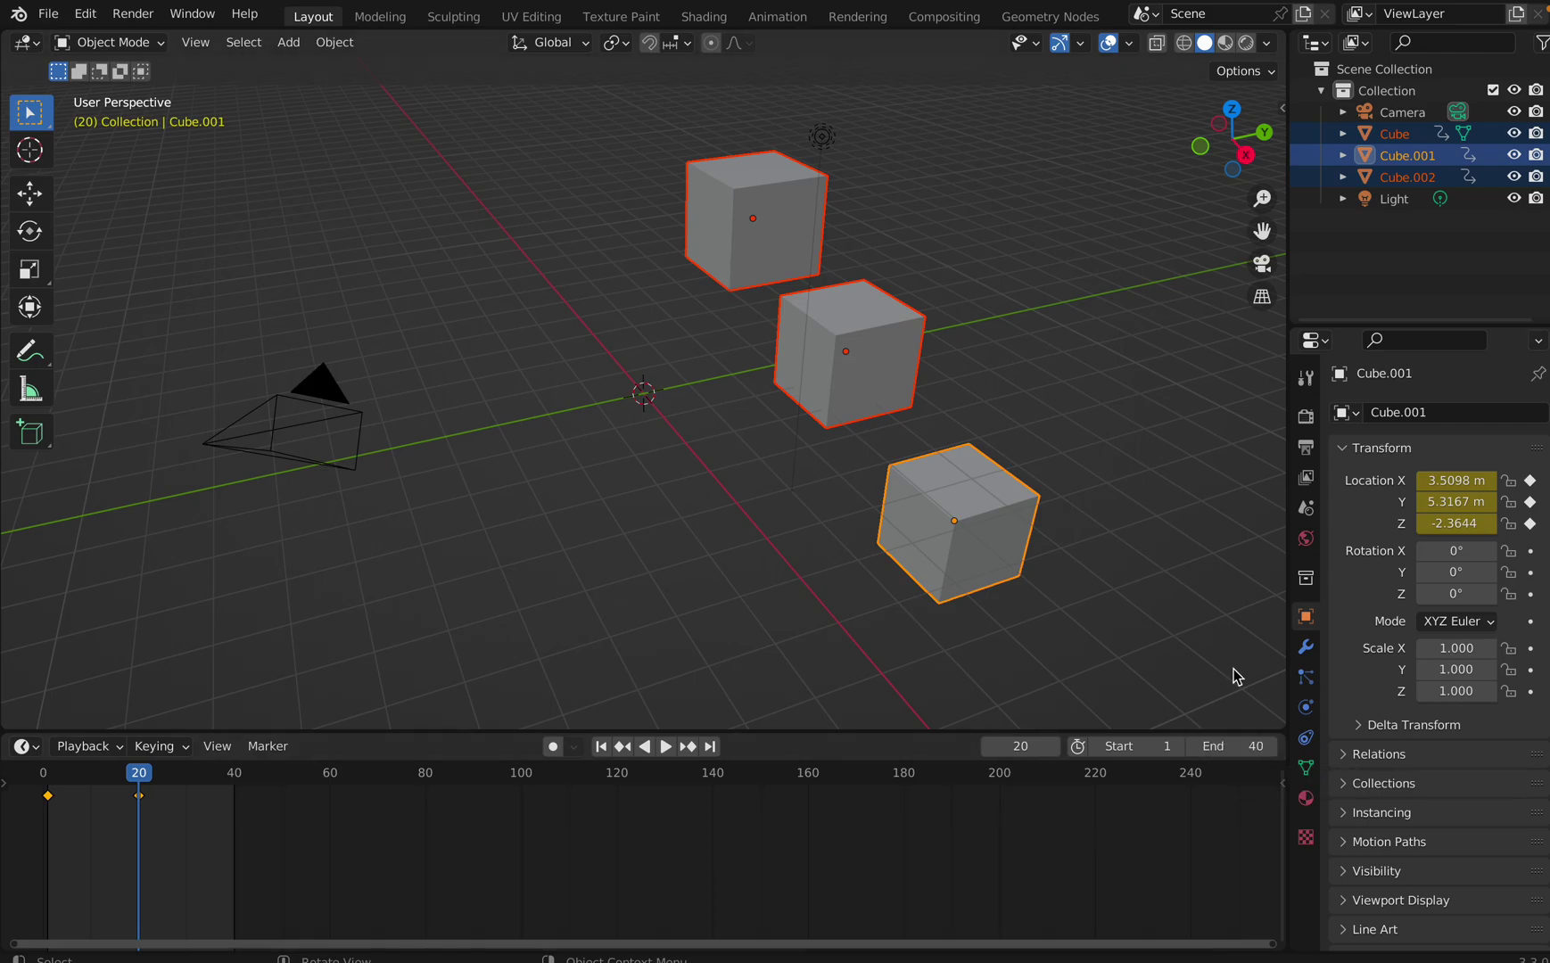
Select only the cube named Cube and preview the animation, stopping at frame 32
click(1186, 655)
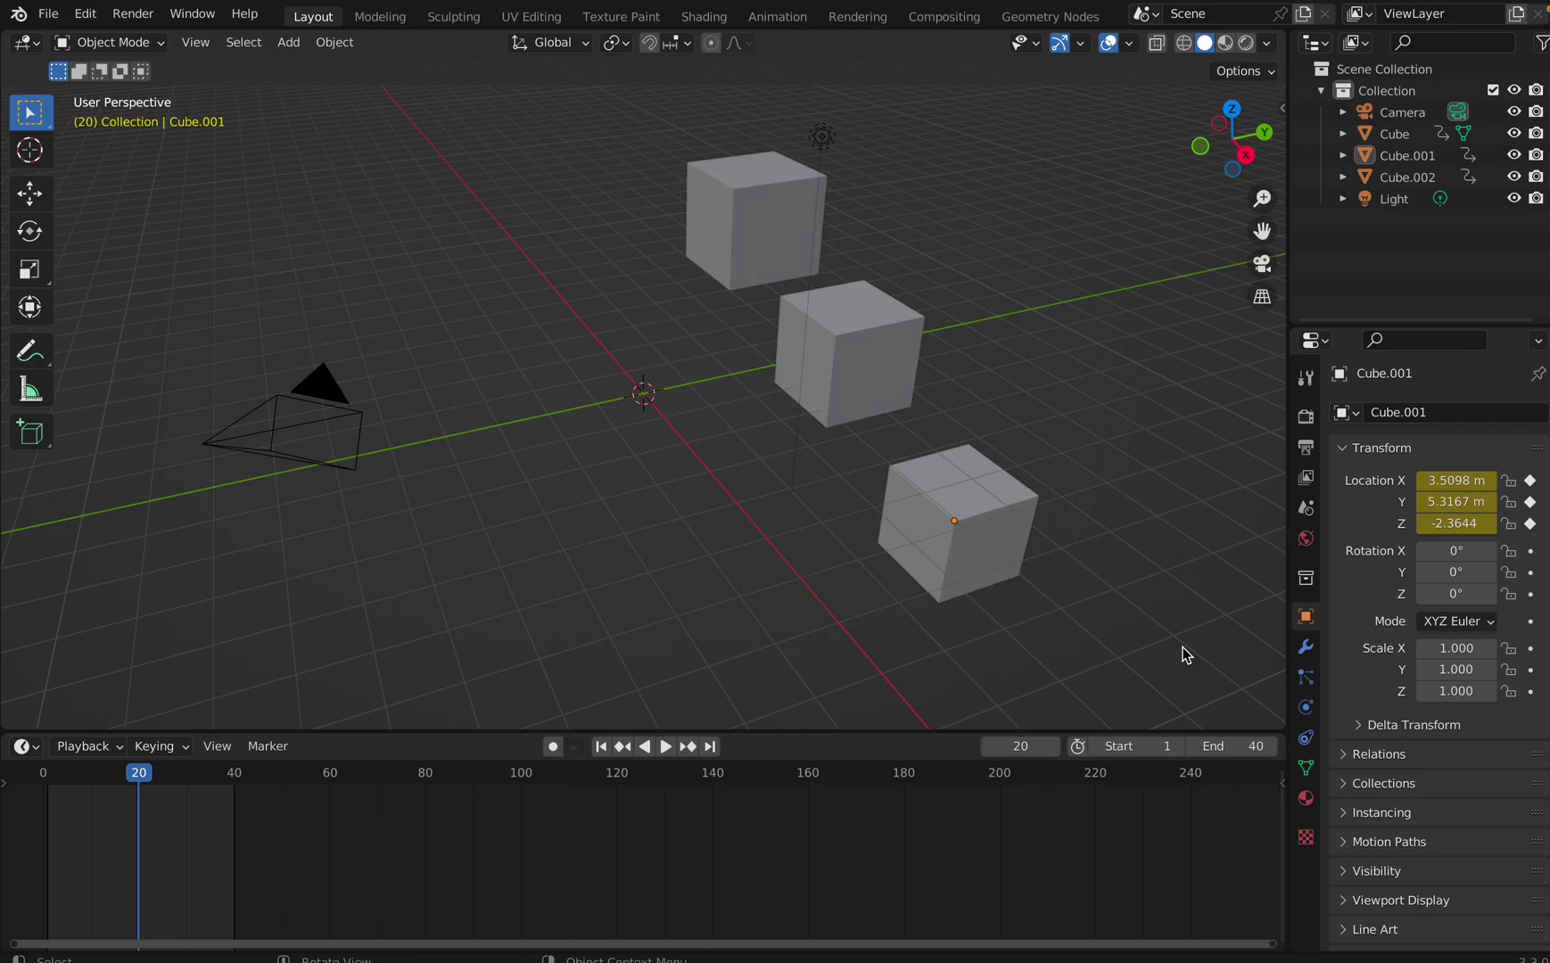
click(838, 381)
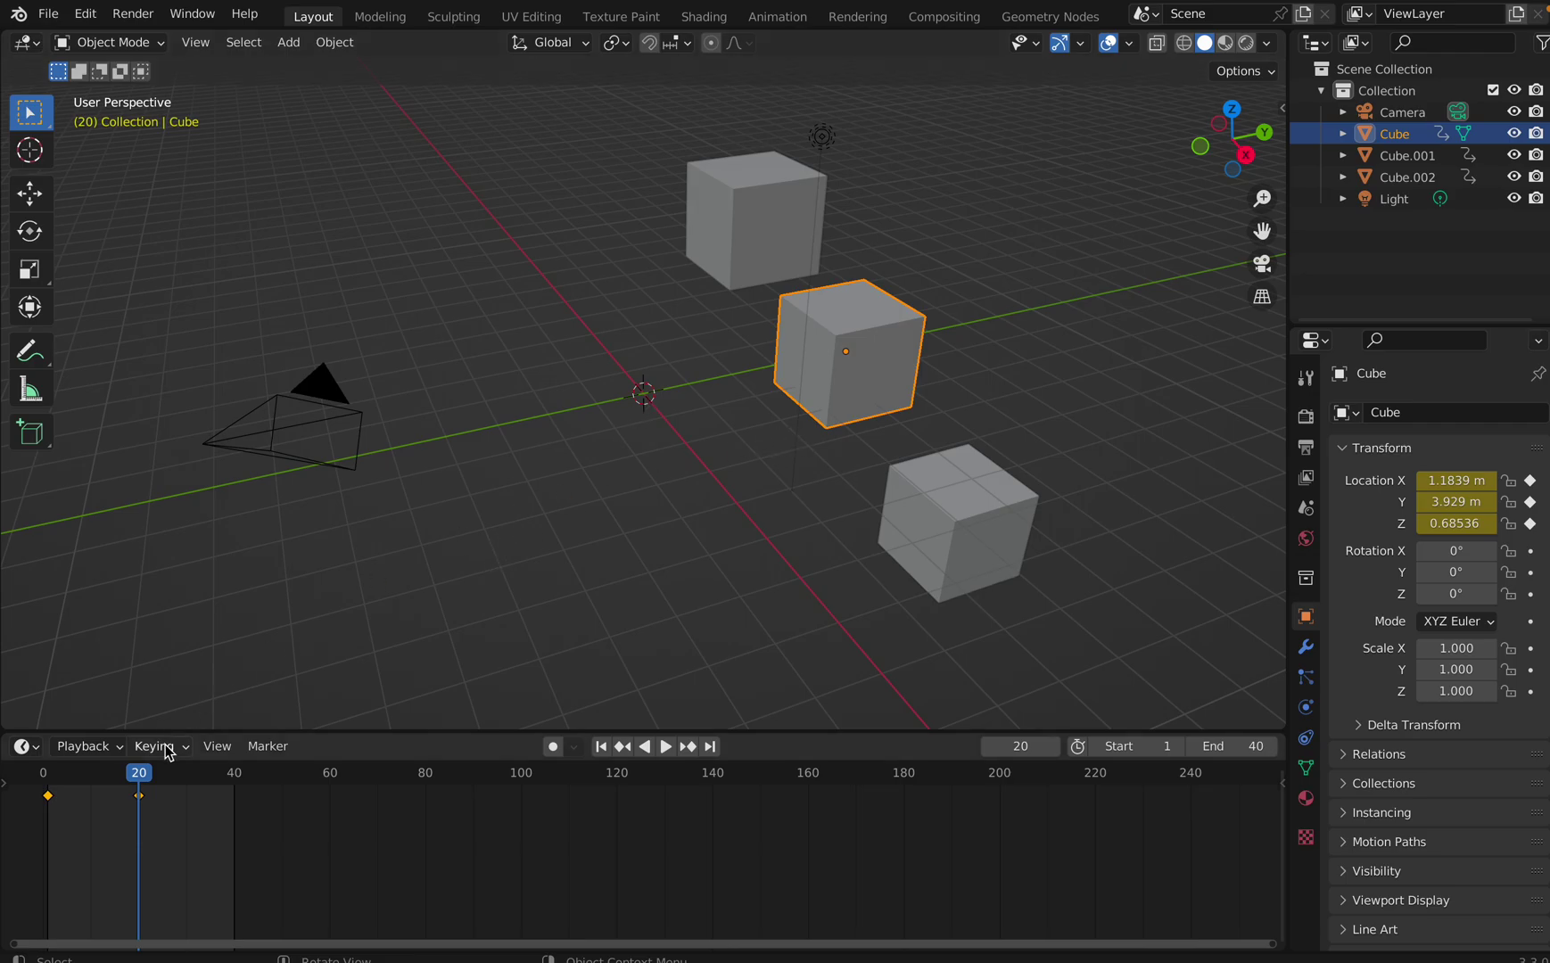
key(space)
drag(154, 776, 196, 776)
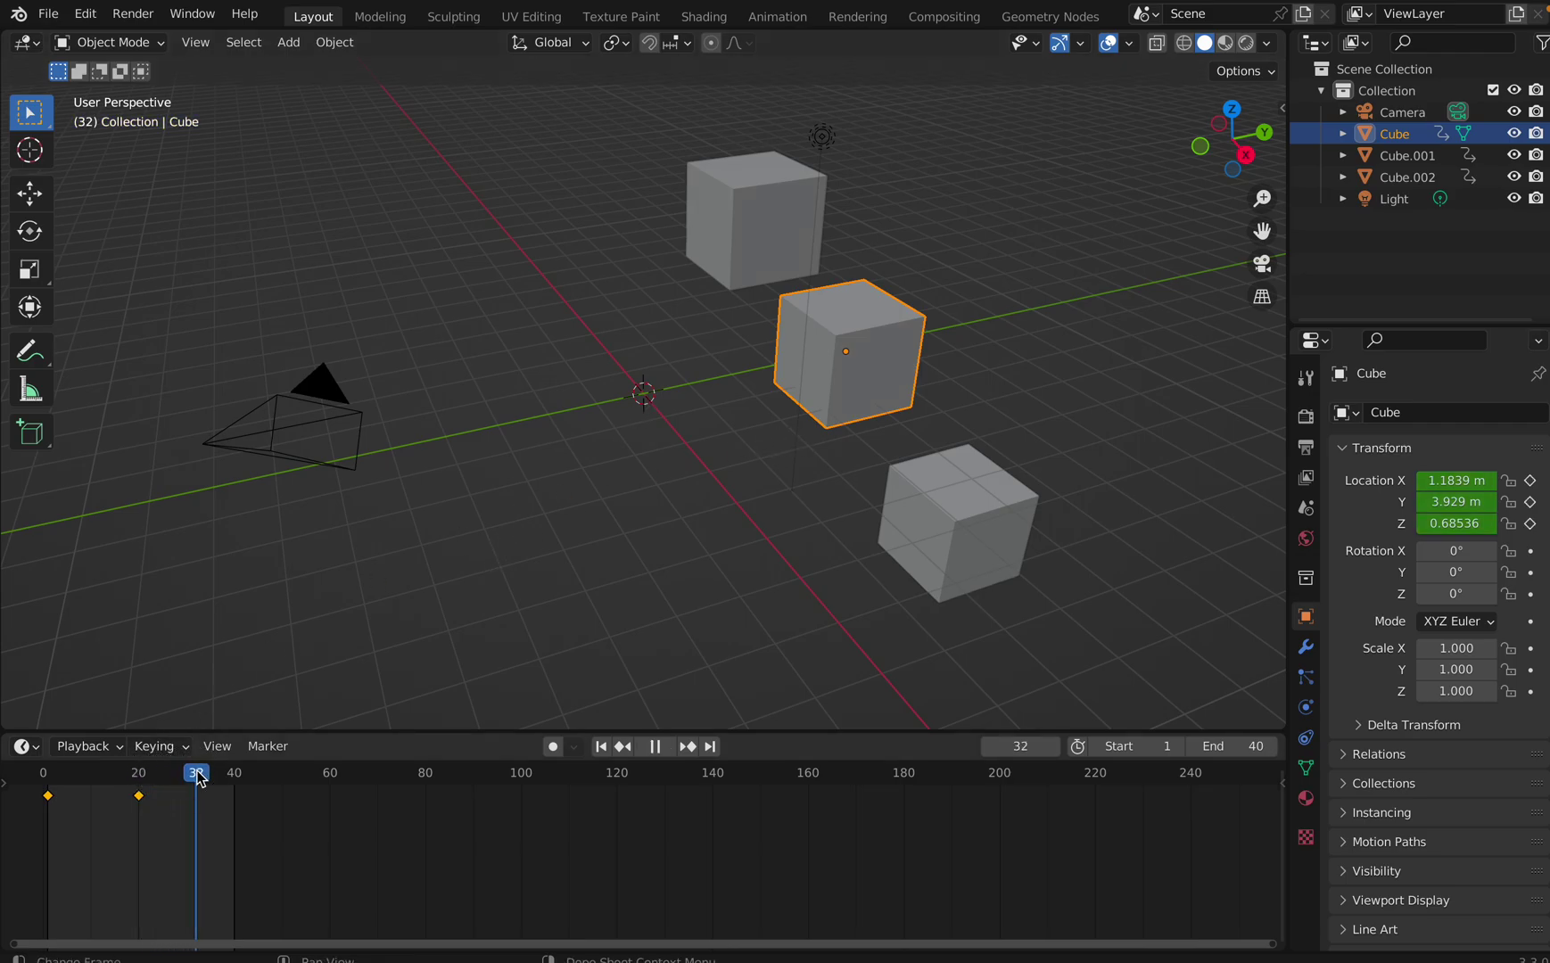
key(space)
Move Cube near the origin and key its Location at frame 32, then select Cube.001 at frame 39
key(g)
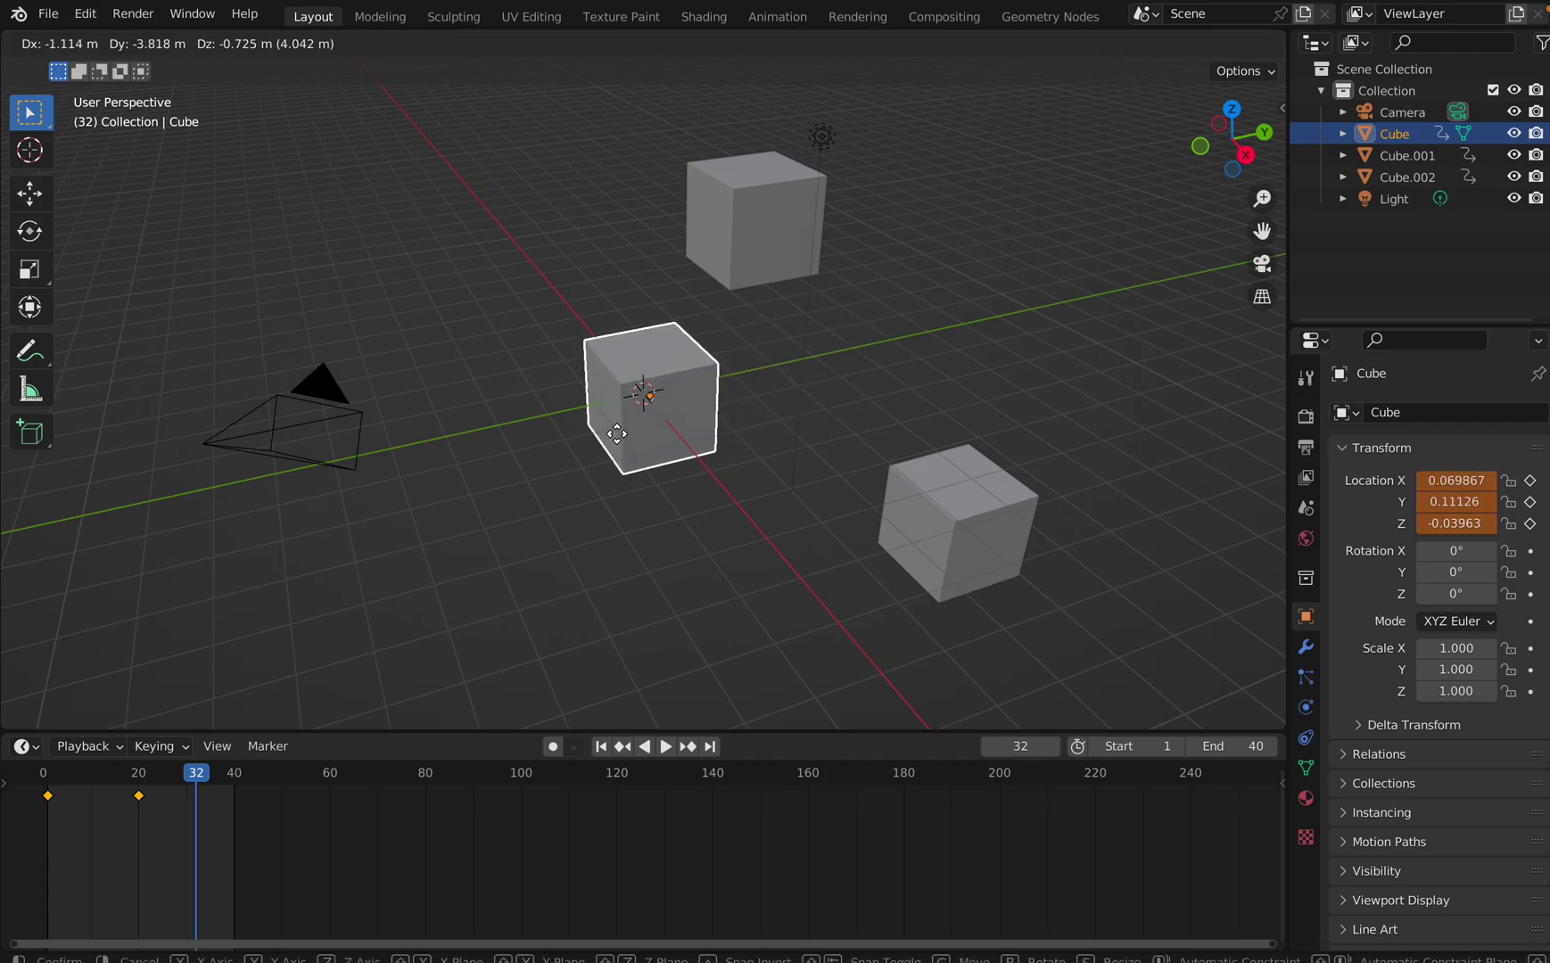
click(616, 434)
right_click(616, 434)
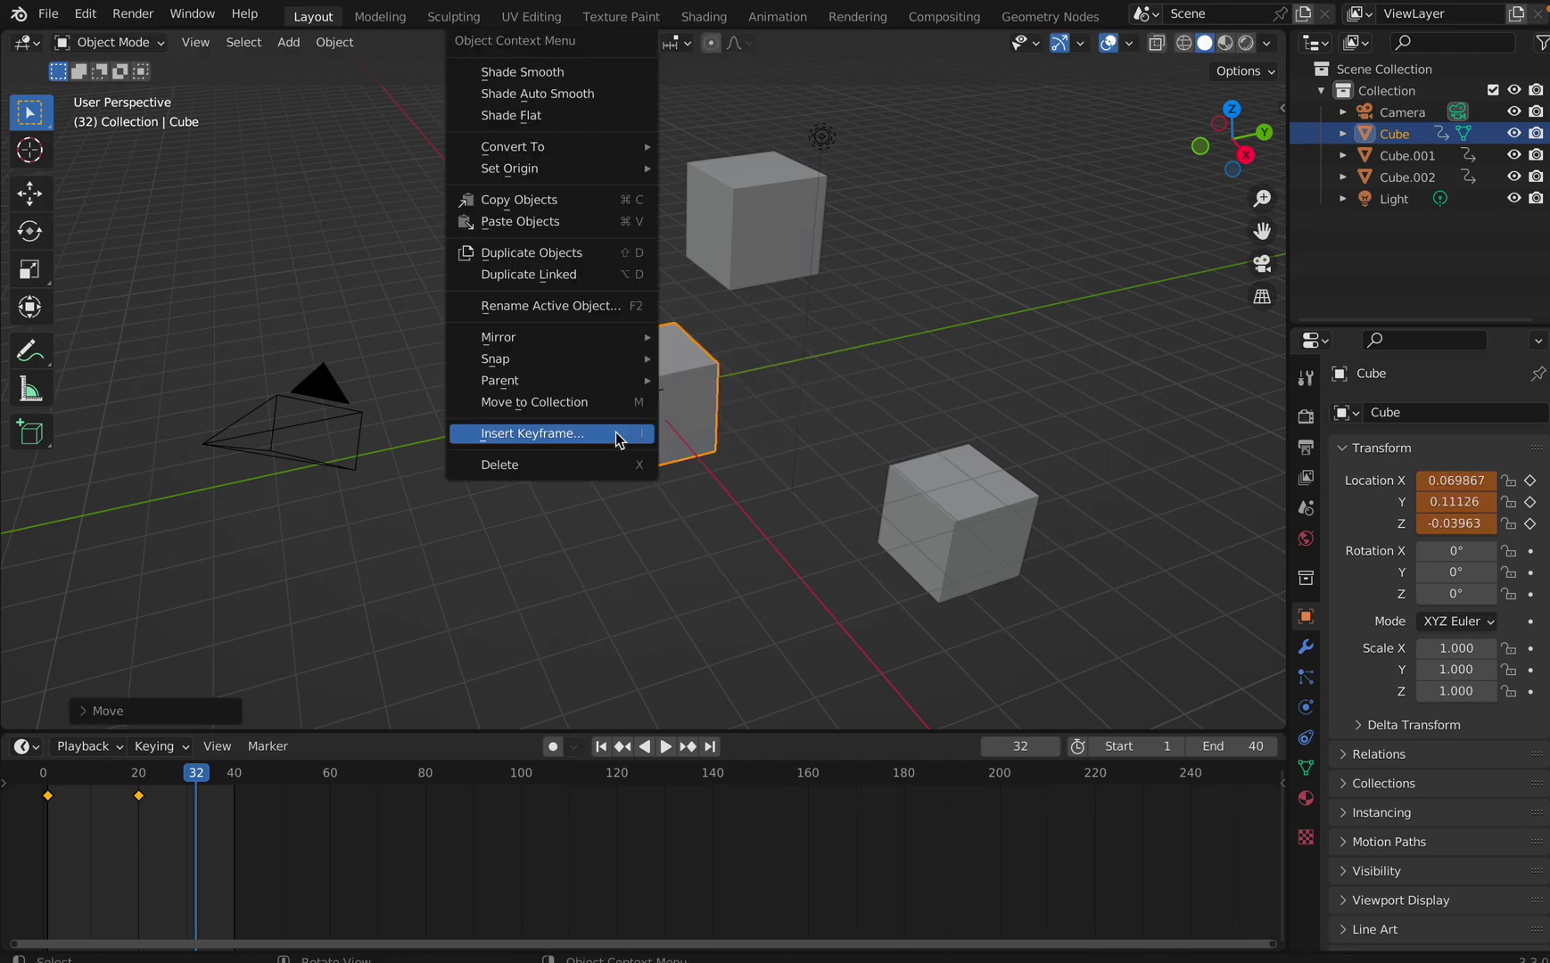
click(616, 433)
click(617, 433)
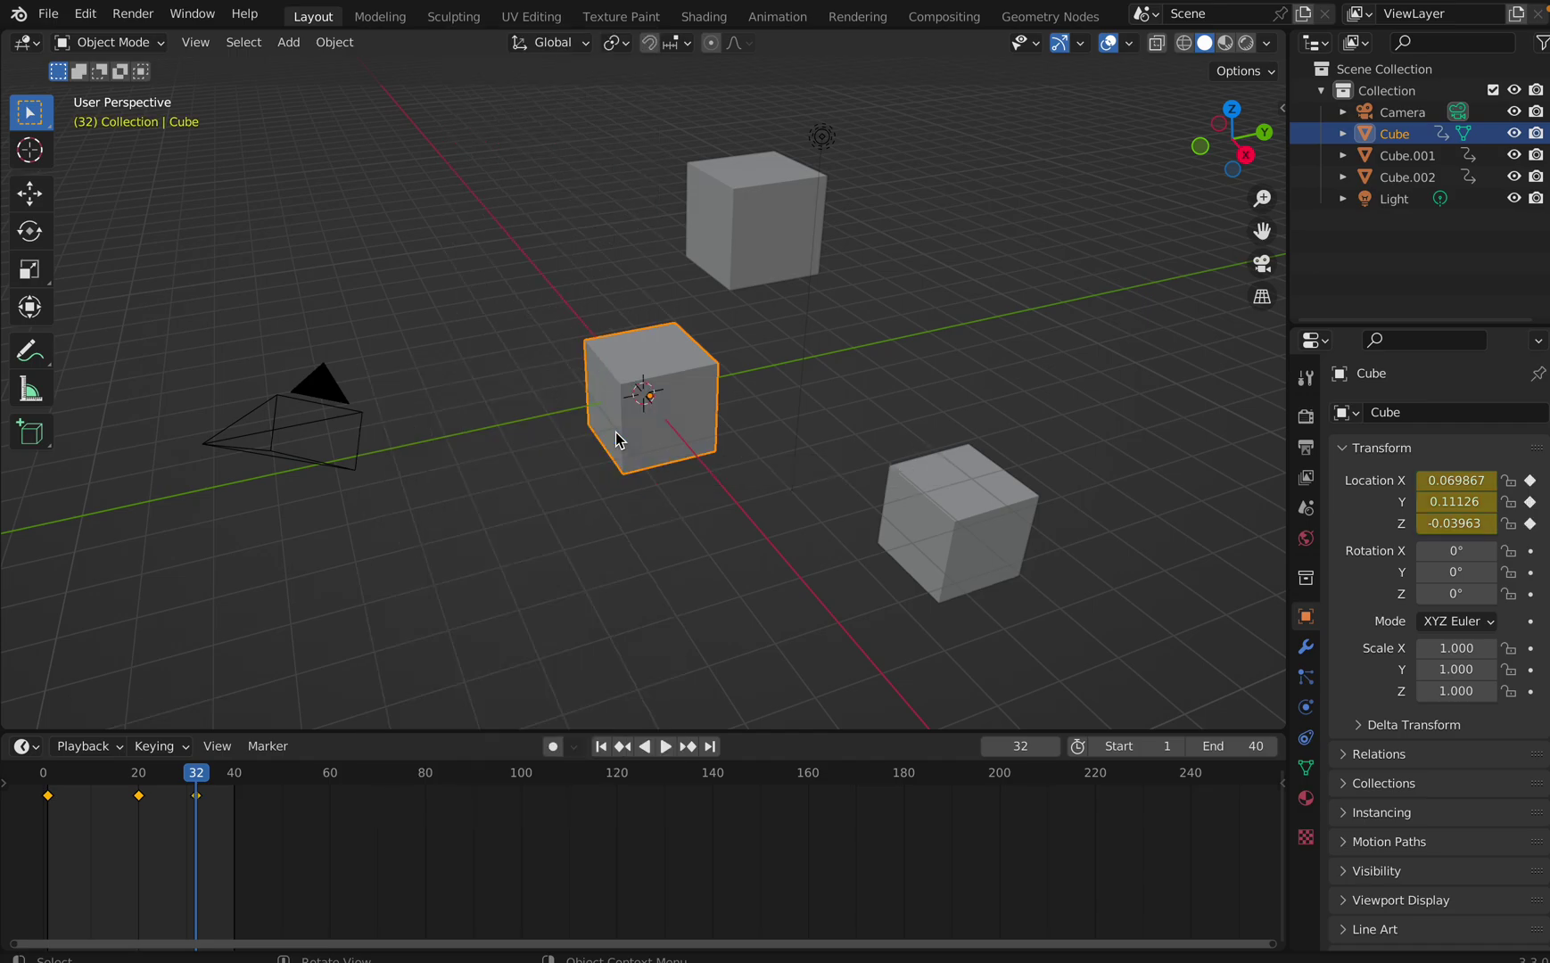
click(605, 506)
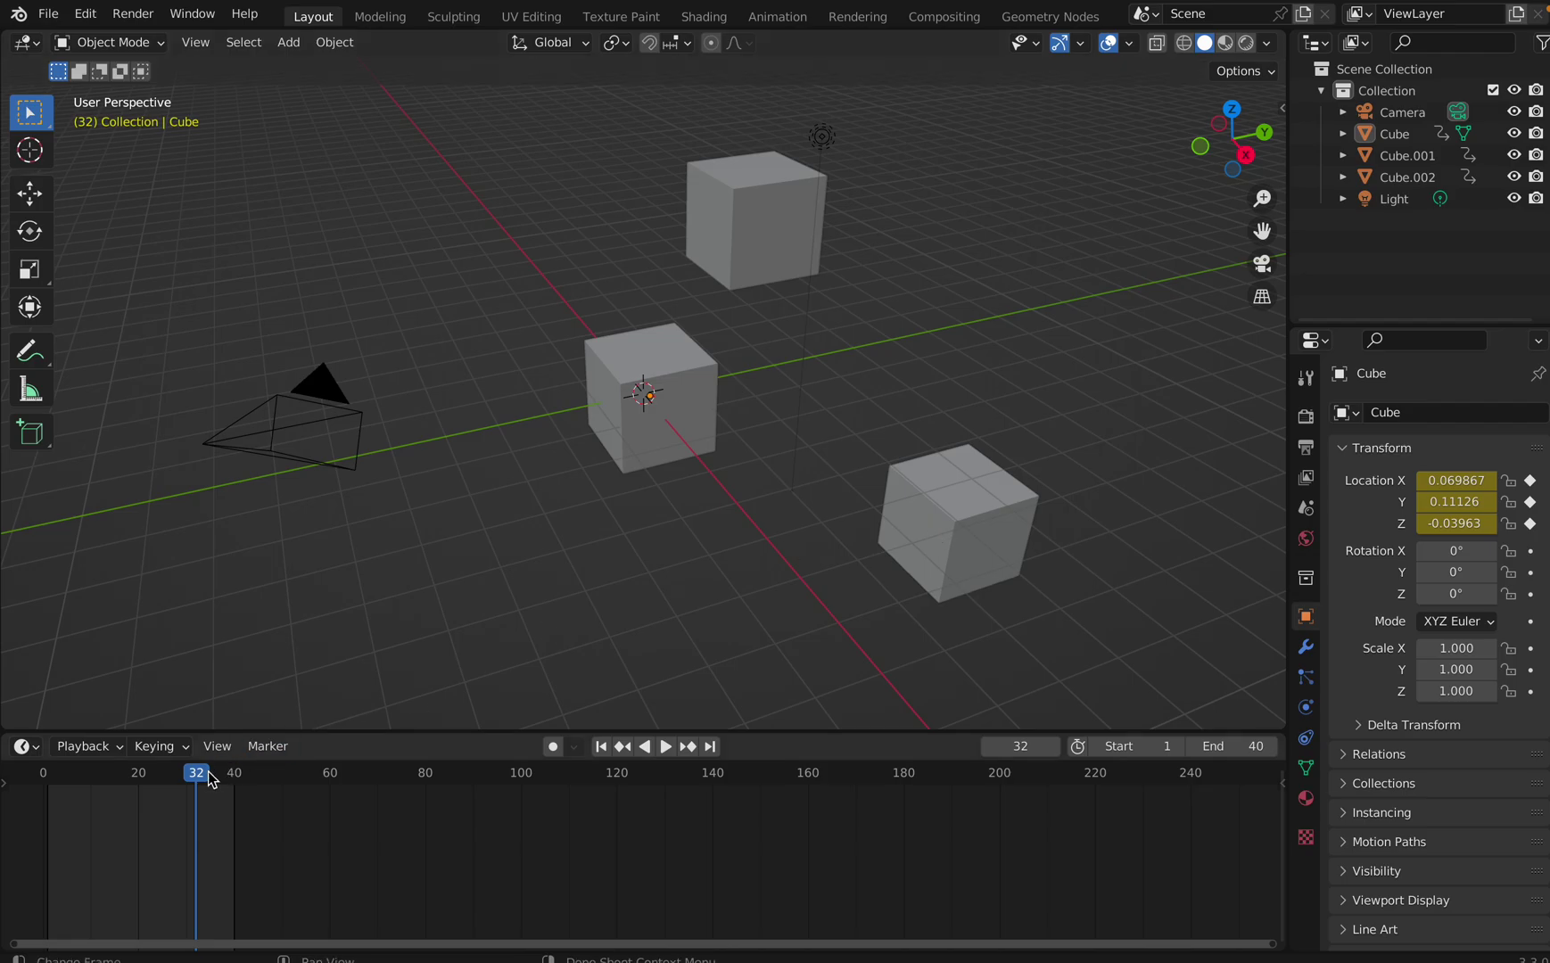
drag(205, 774, 231, 781)
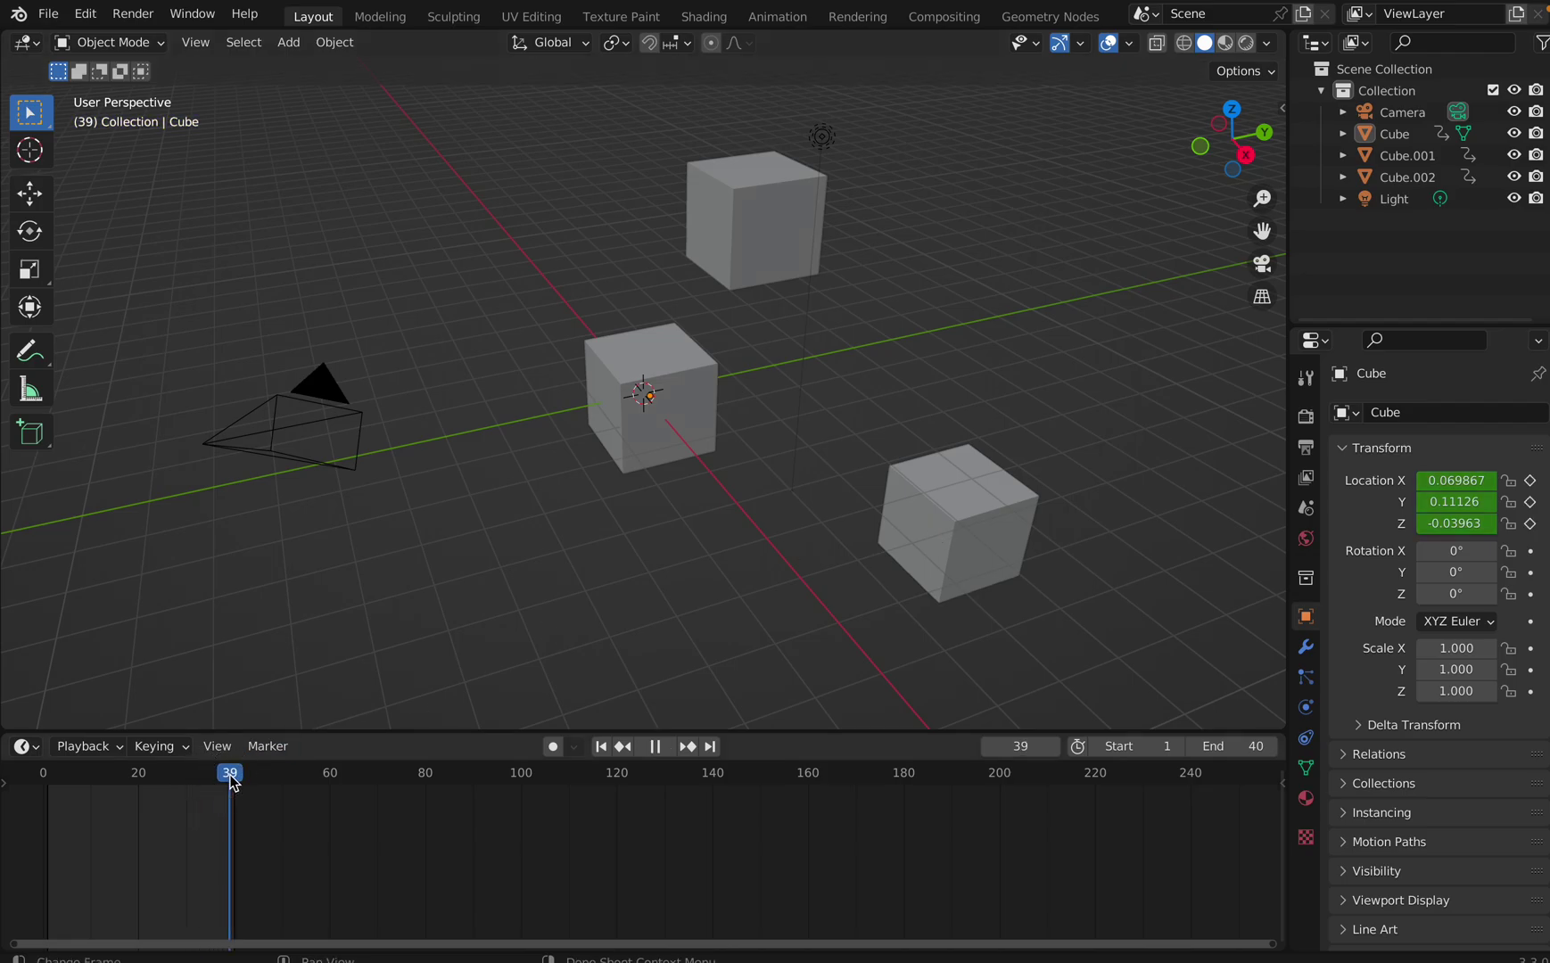
click(965, 552)
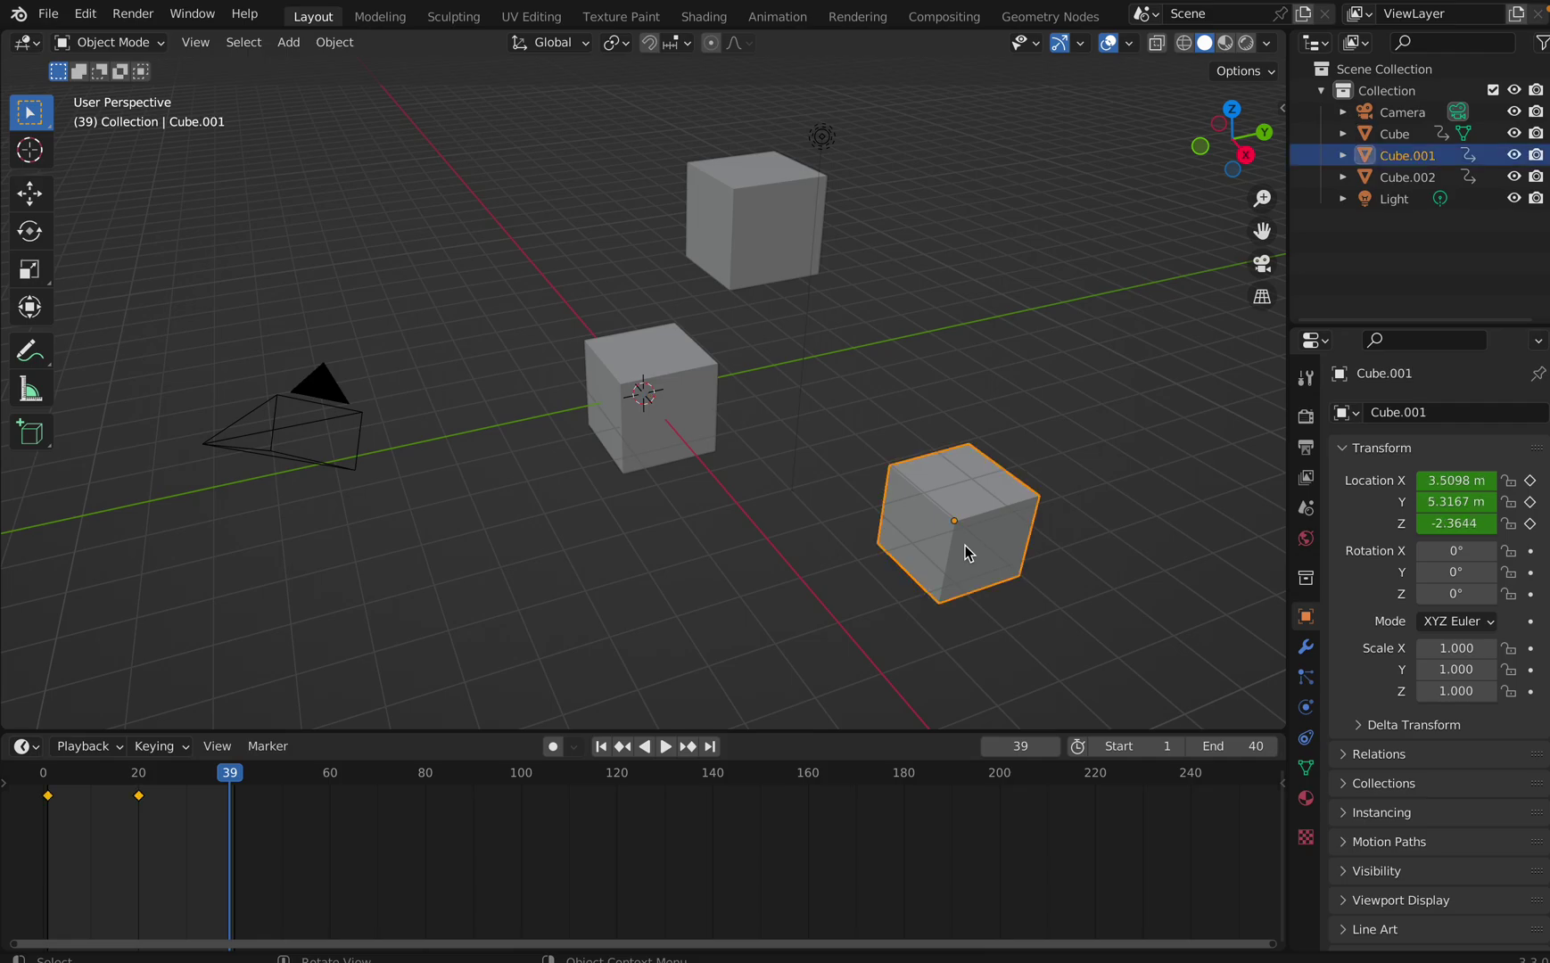
Move Cube.001 further down-left and key its Location & Rotation at frame 39
key(g)
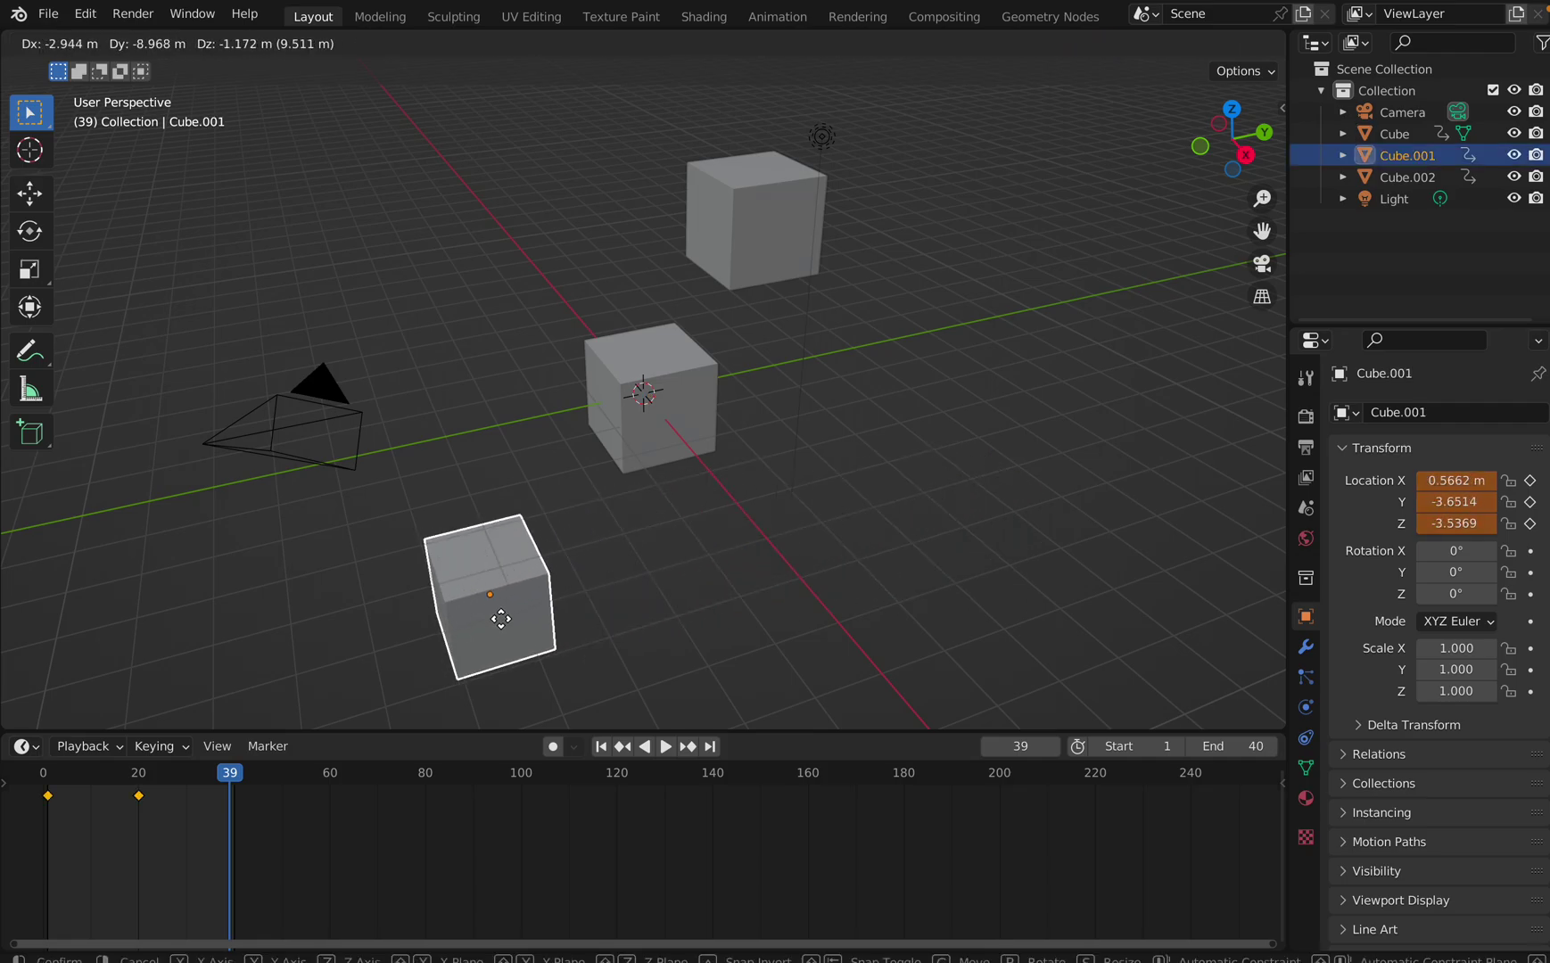
click(501, 620)
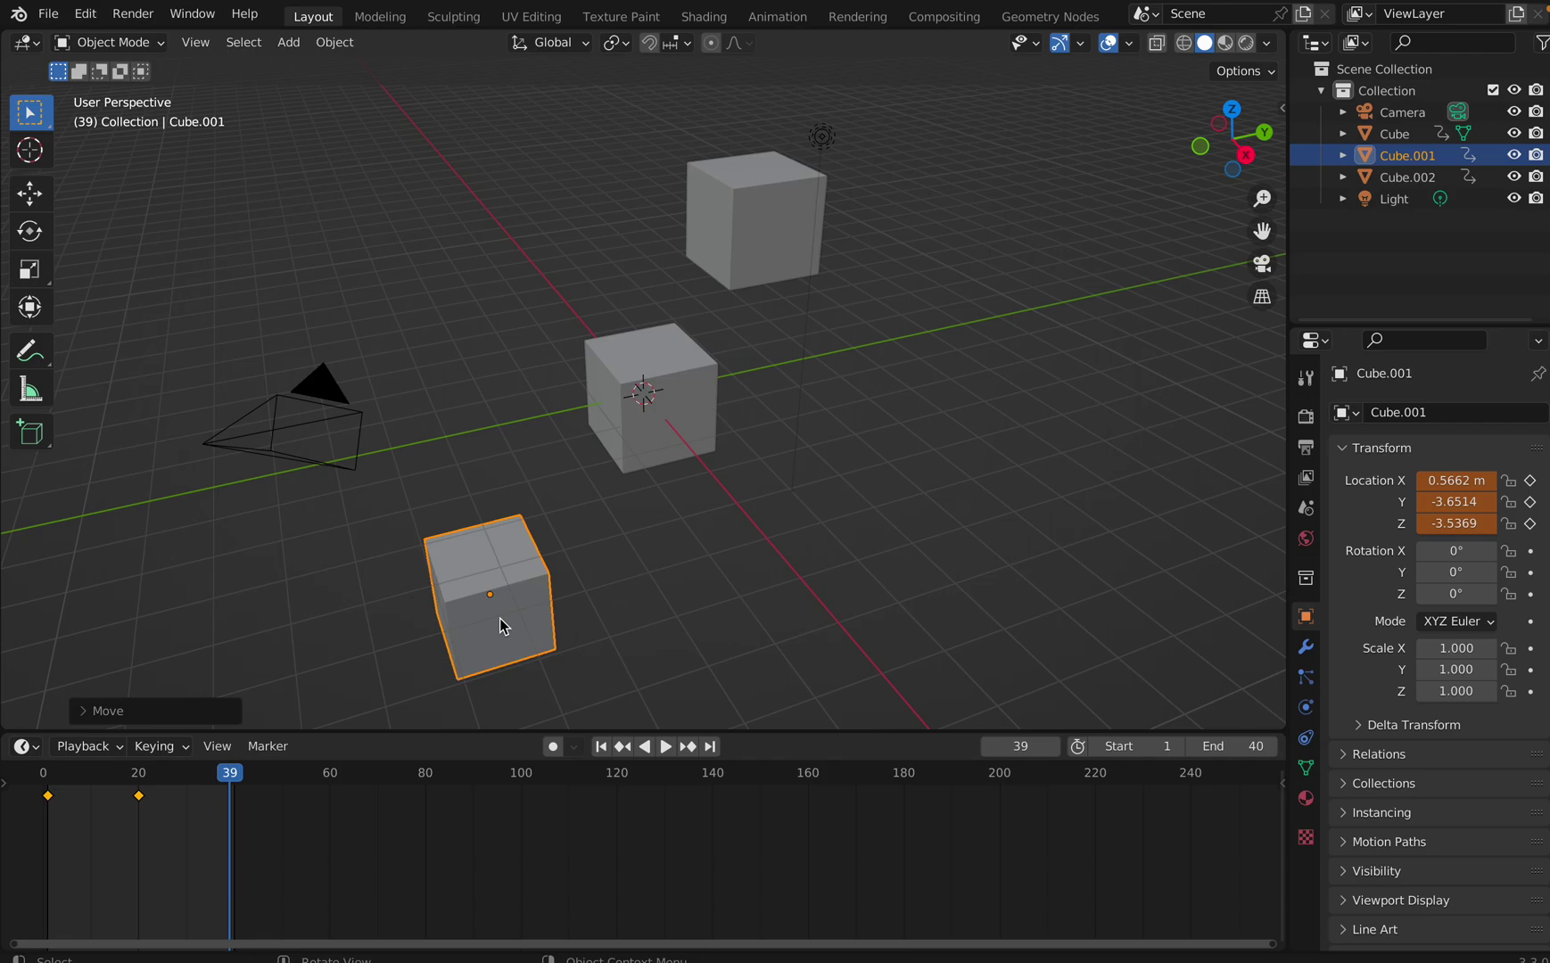
right_click(504, 627)
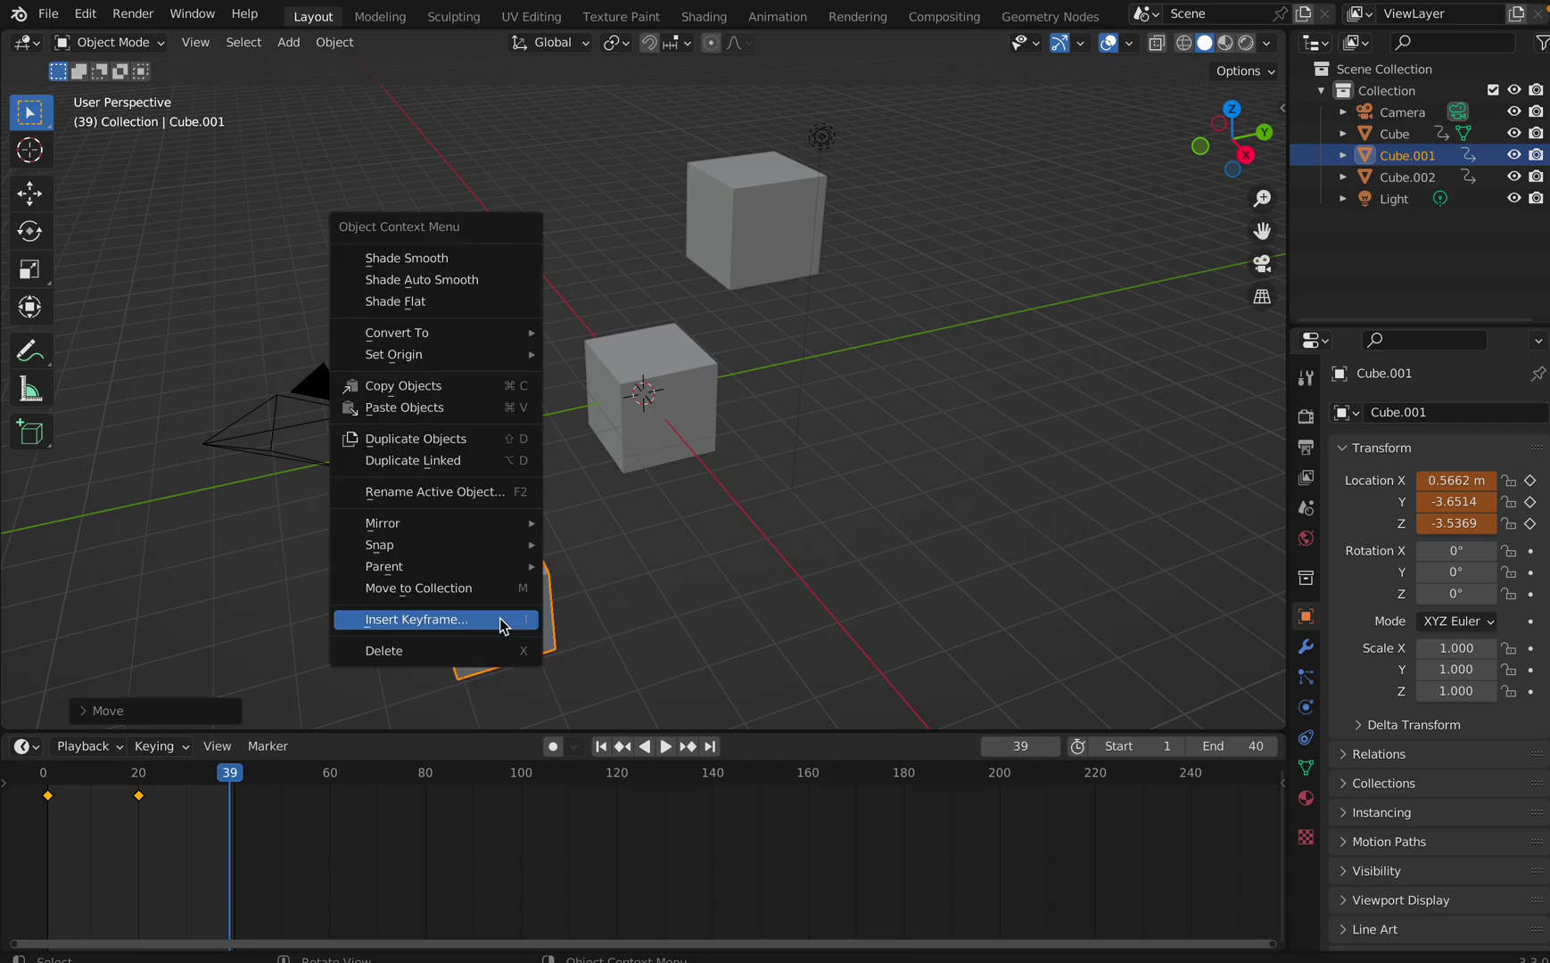
click(492, 622)
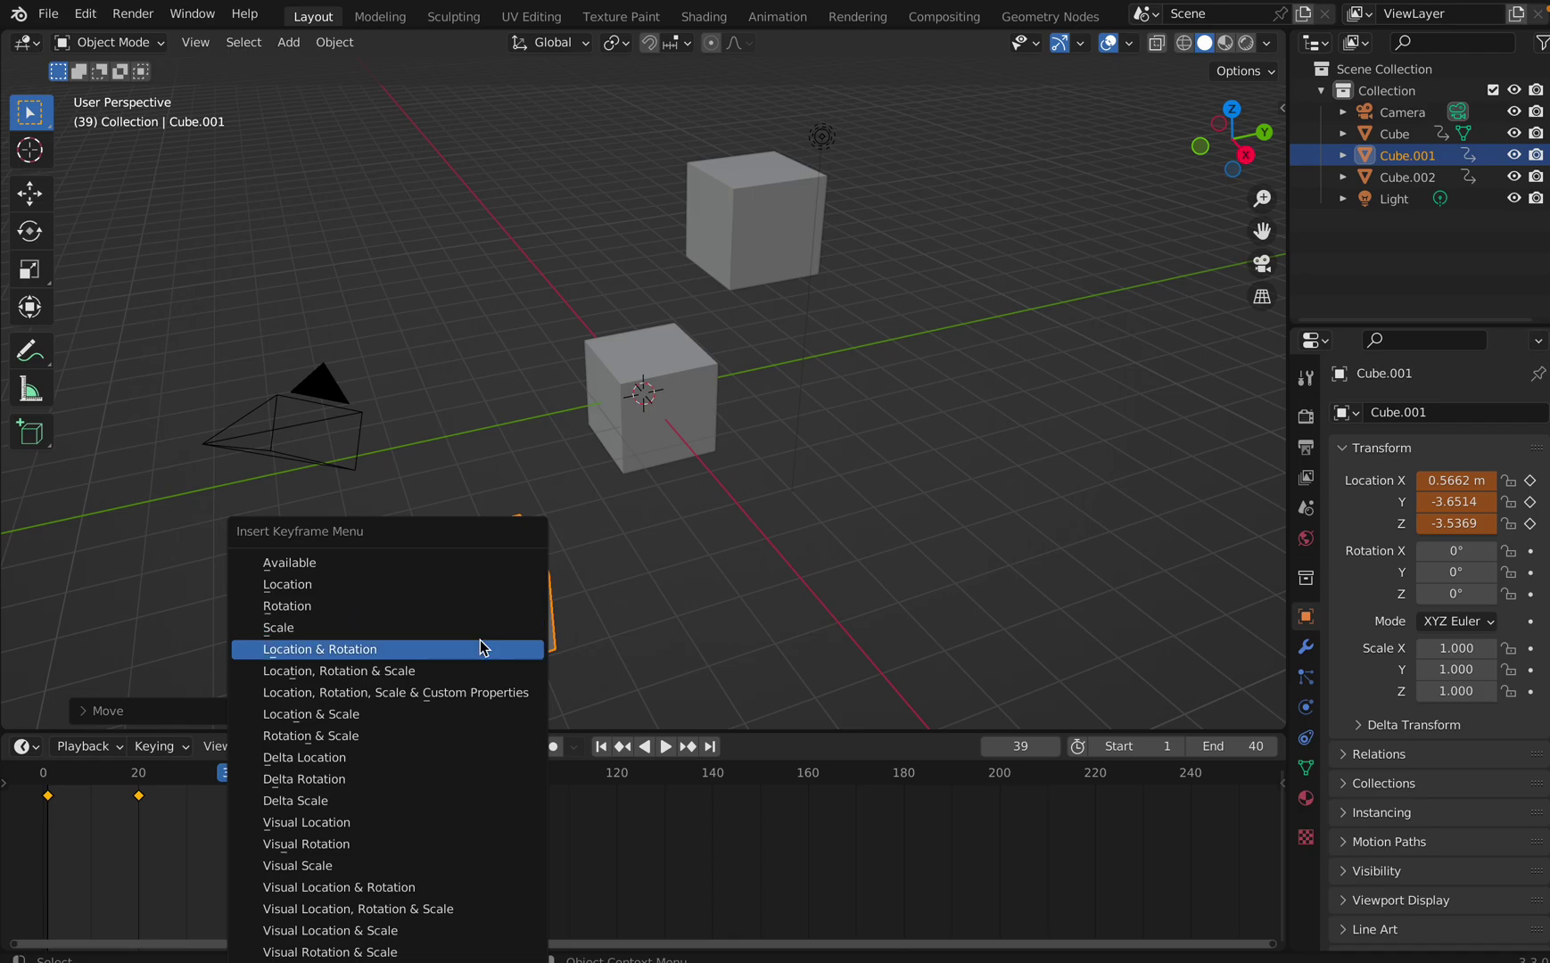
click(481, 645)
Tilt Cube.001 with a rotation and rewind the timeline to frame 0
key(r)
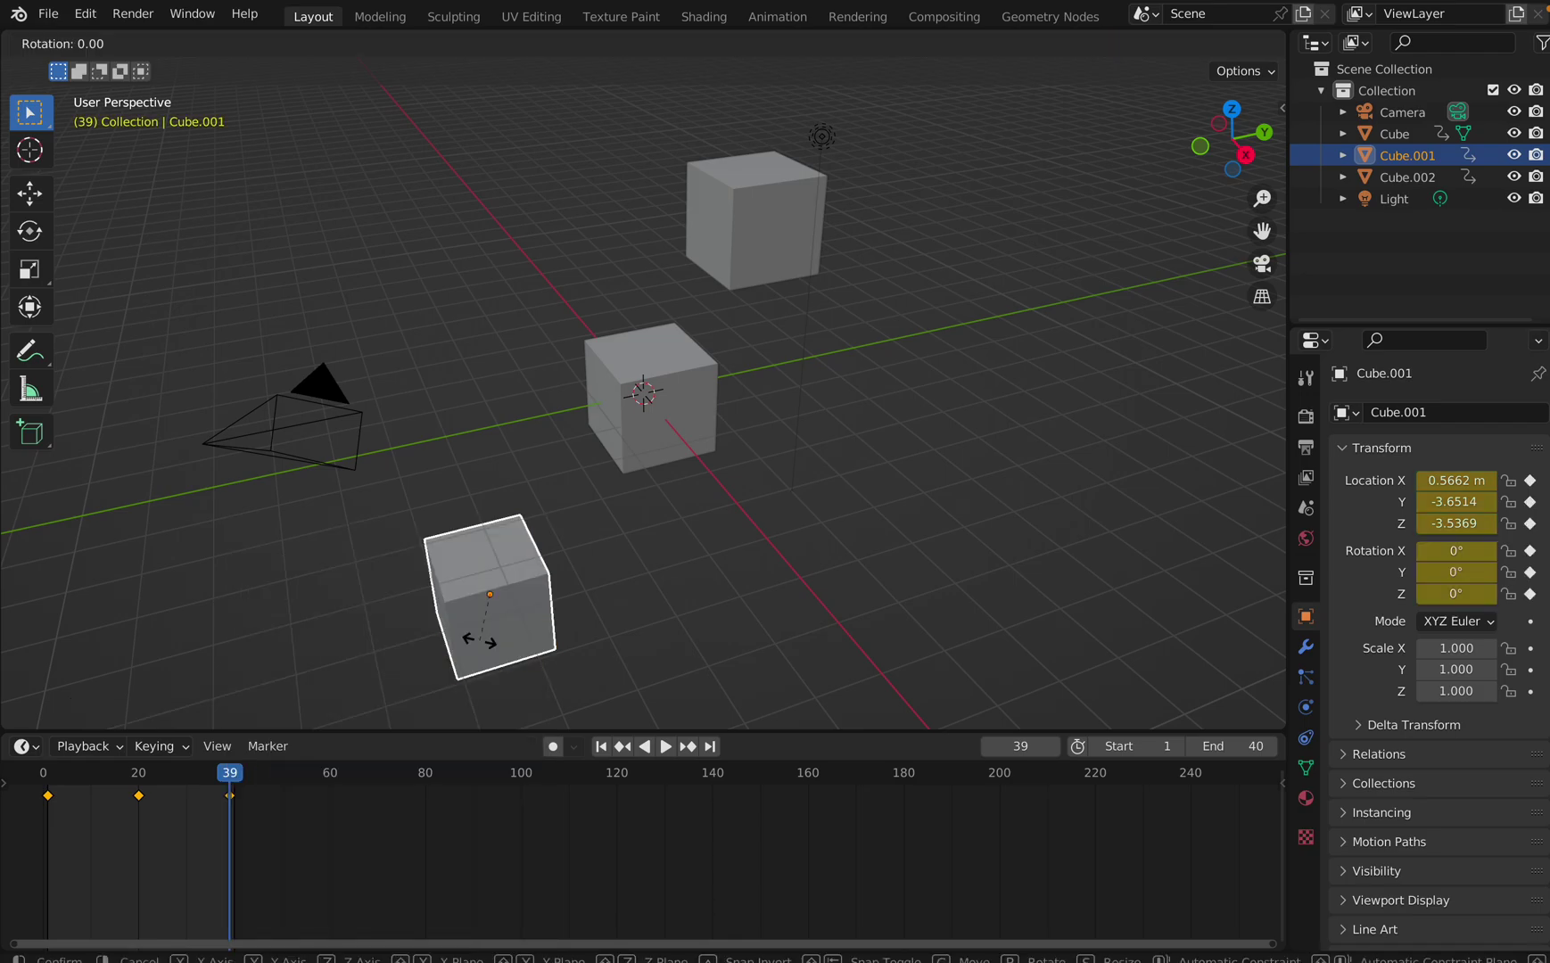
click(530, 594)
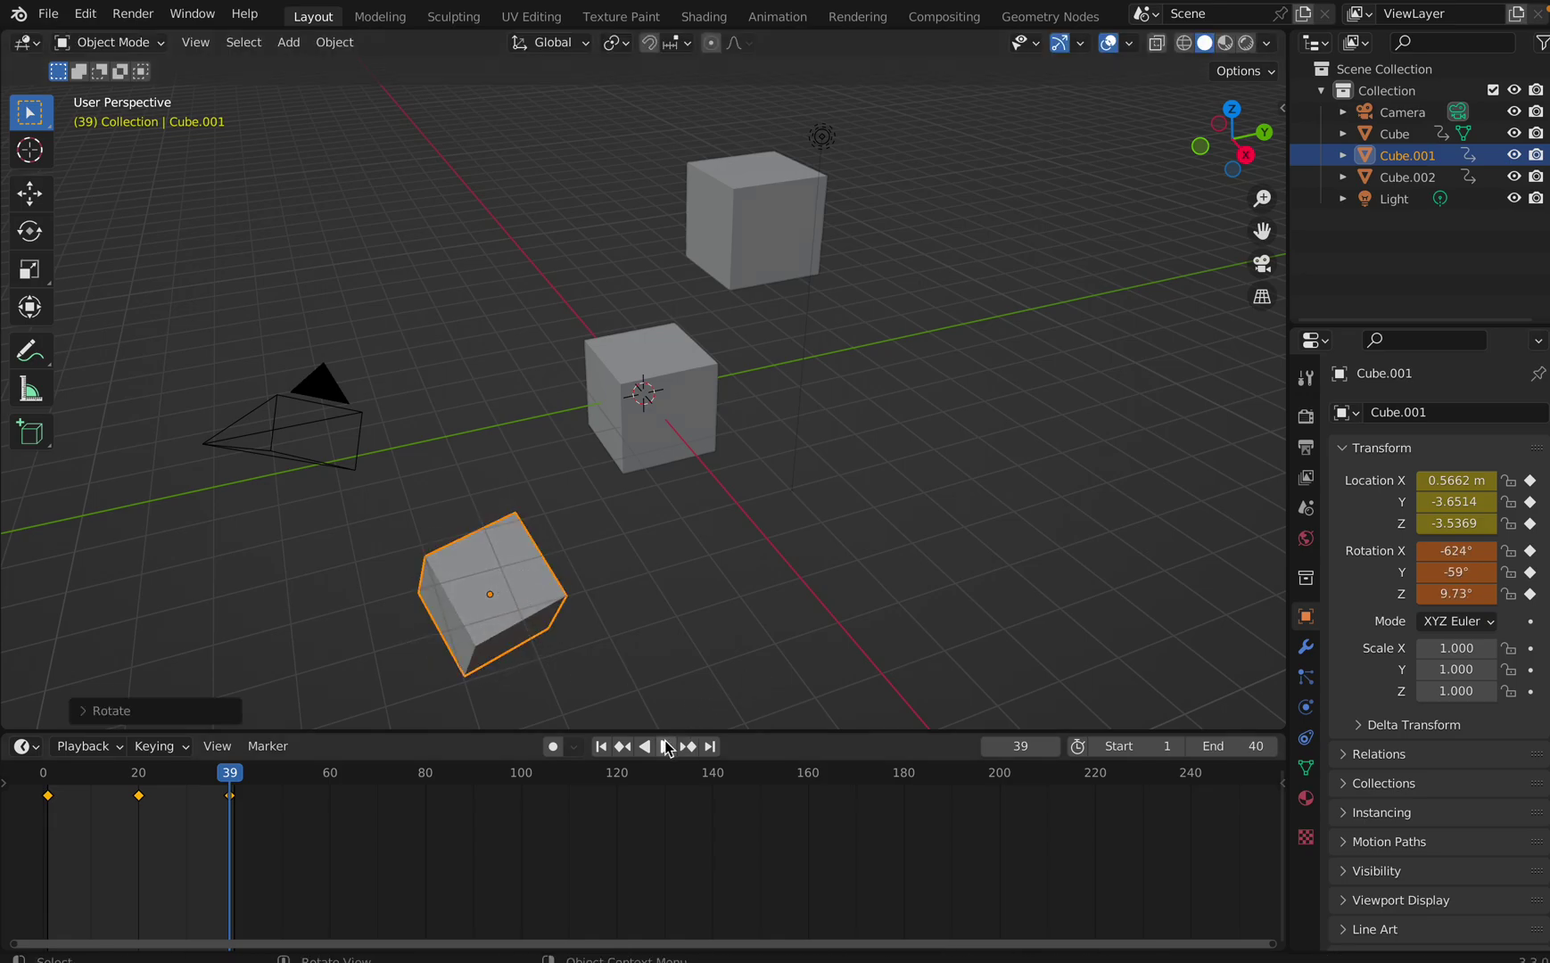
drag(239, 778, 46, 801)
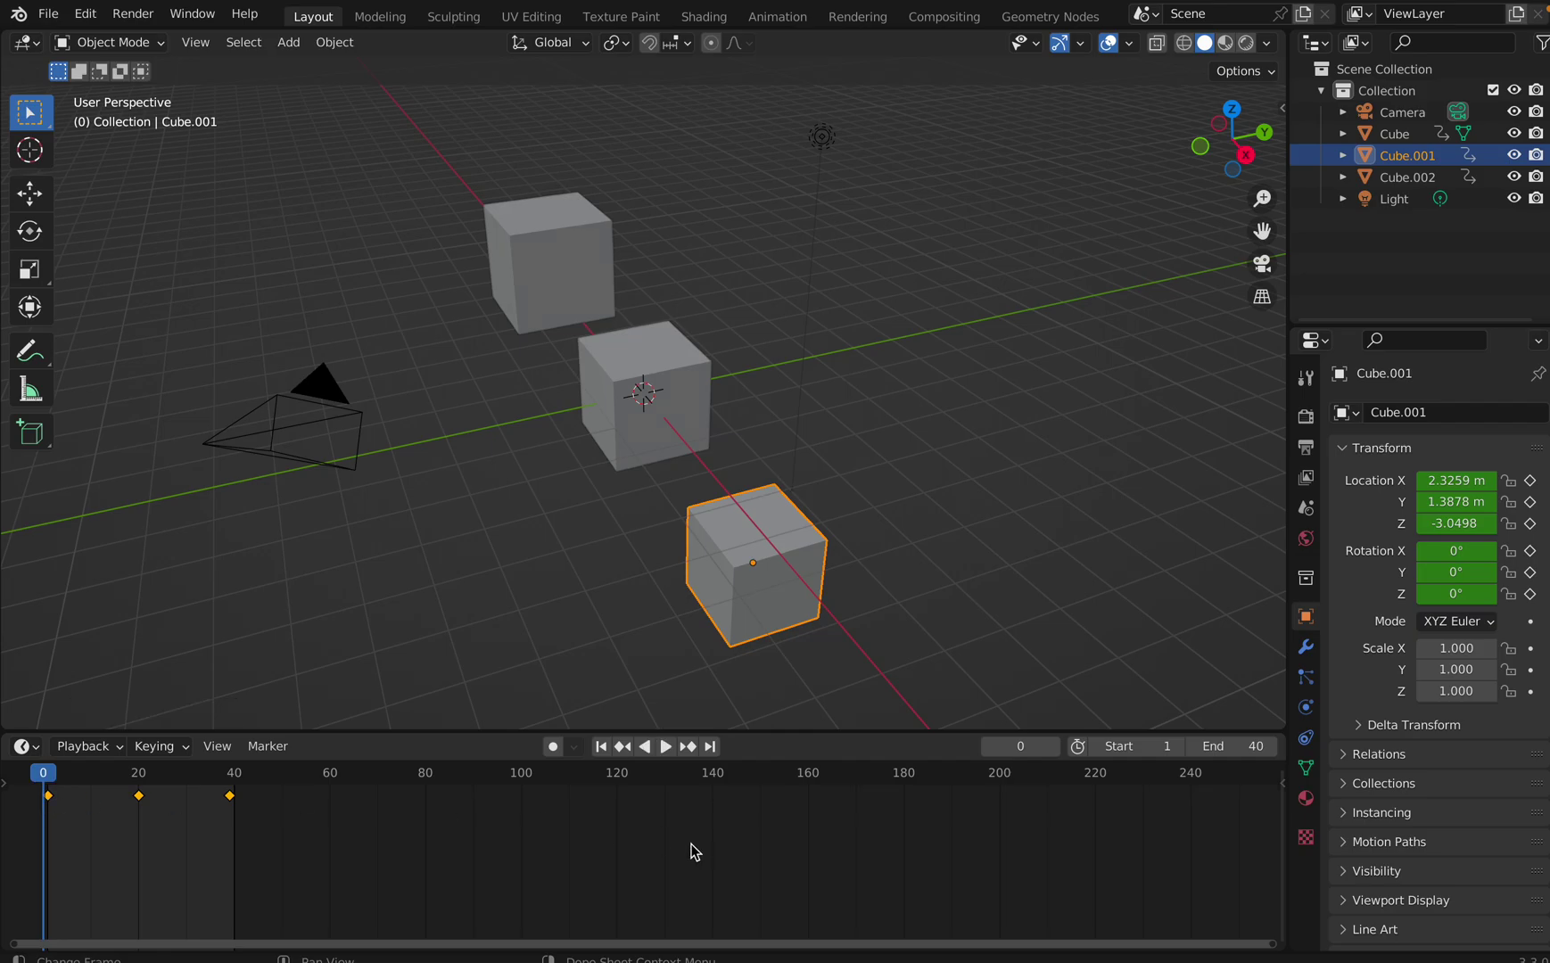
Play and pause the animation, then scrub through Cube.001's motion to frame 39
click(665, 746)
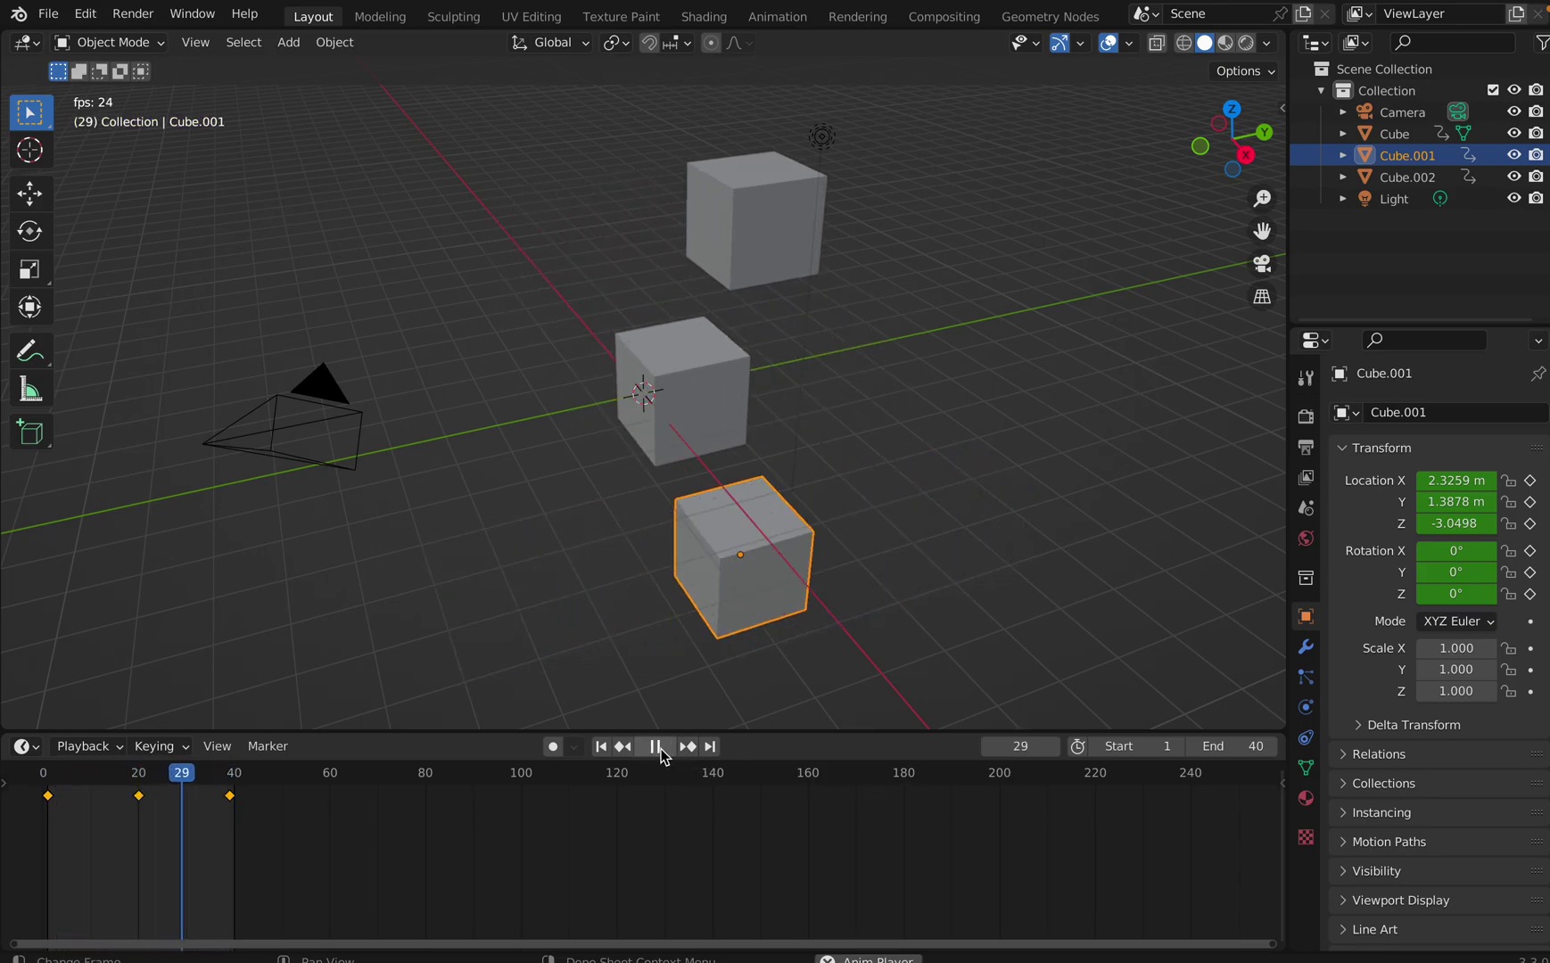
click(656, 746)
drag(204, 782, 230, 807)
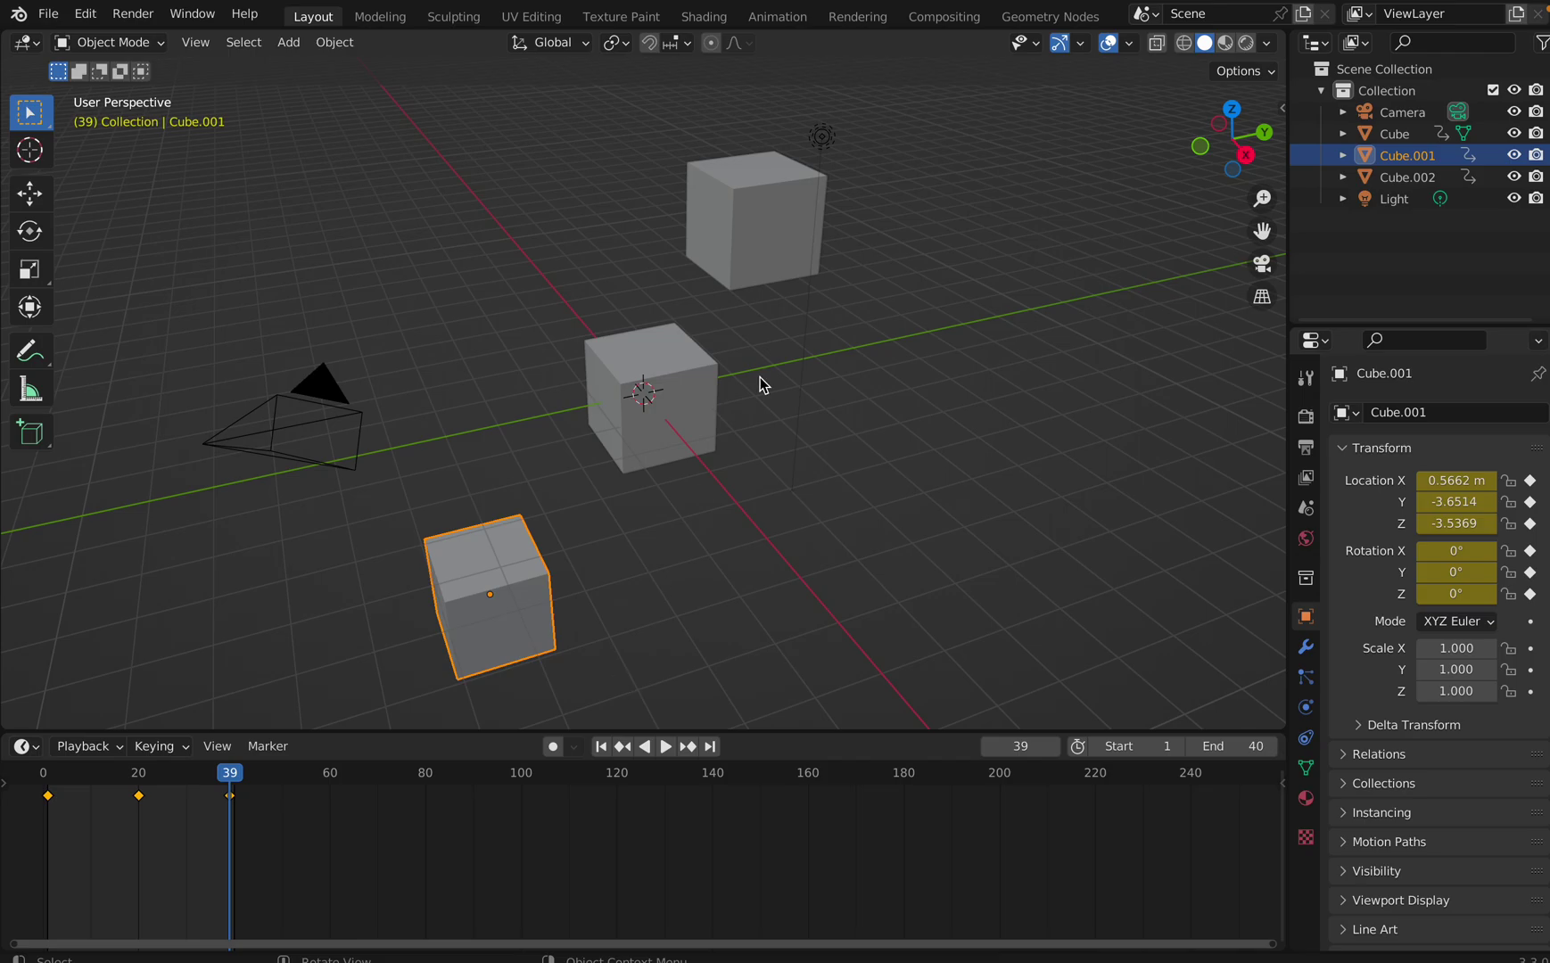
Give Cube.002 a new bright green material and switch the viewport to Material Preview
click(769, 274)
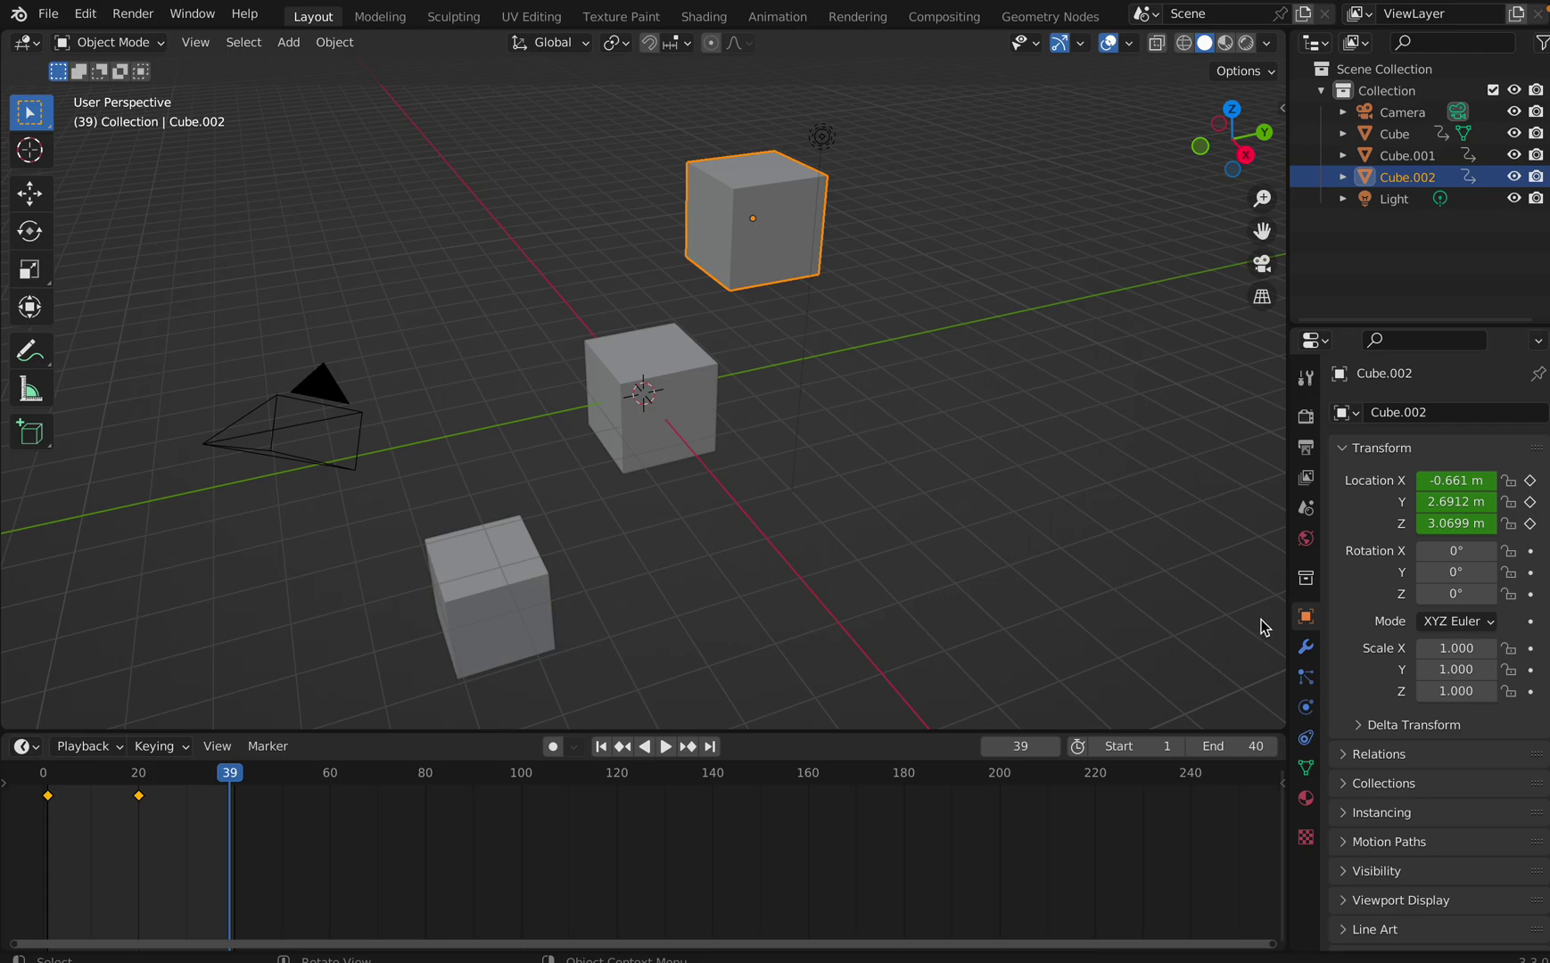
click(1306, 801)
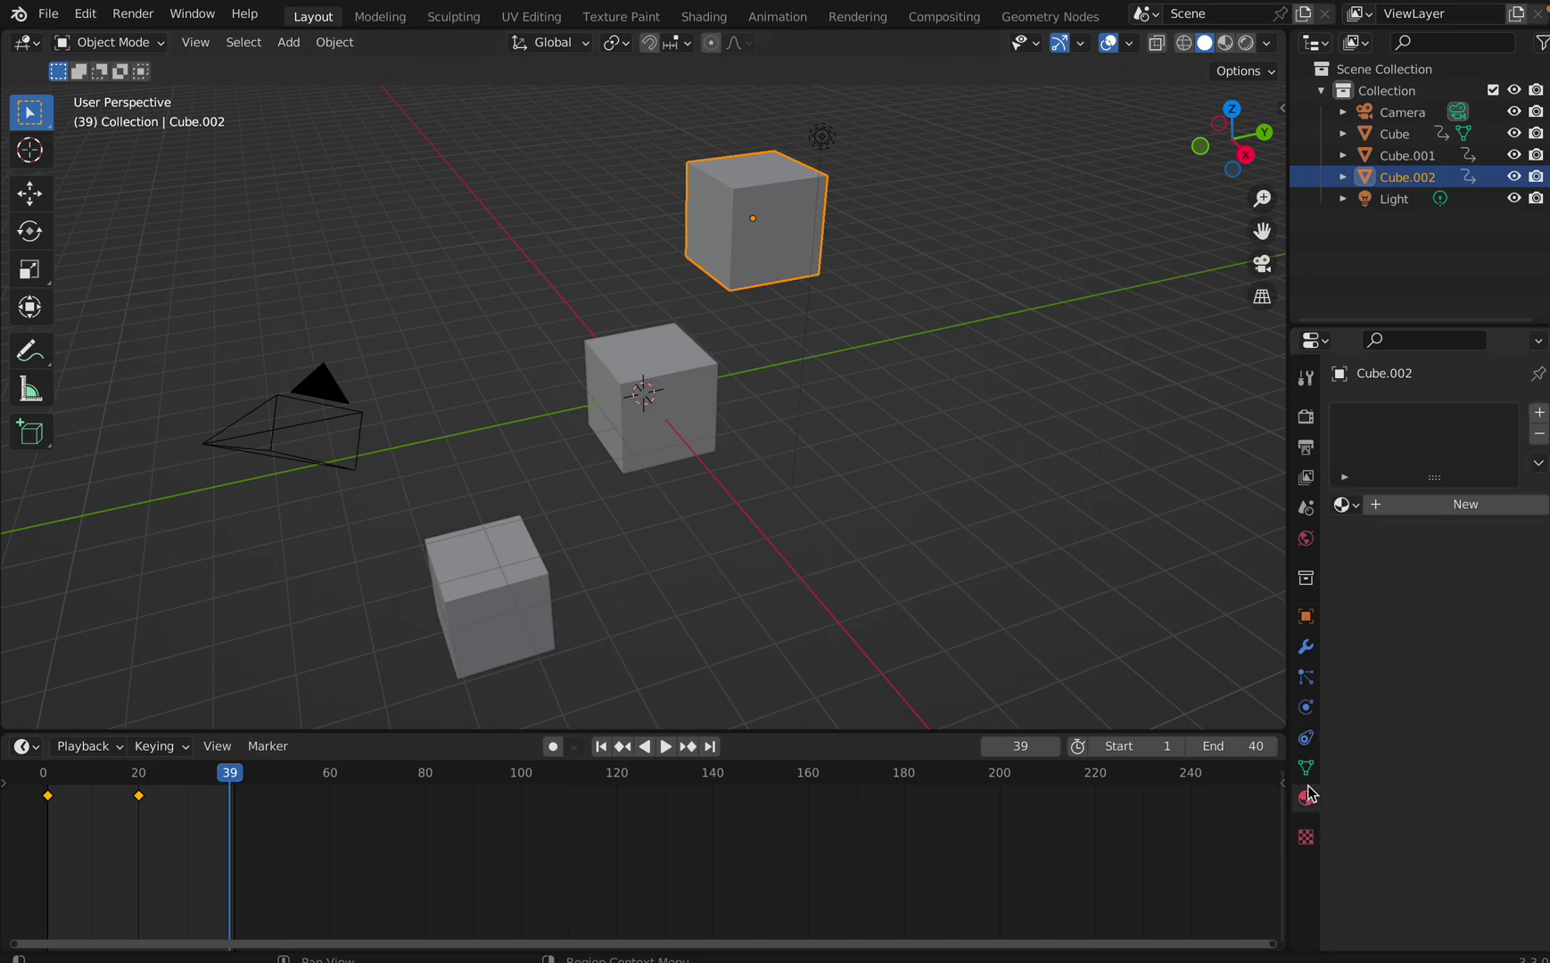
click(1407, 508)
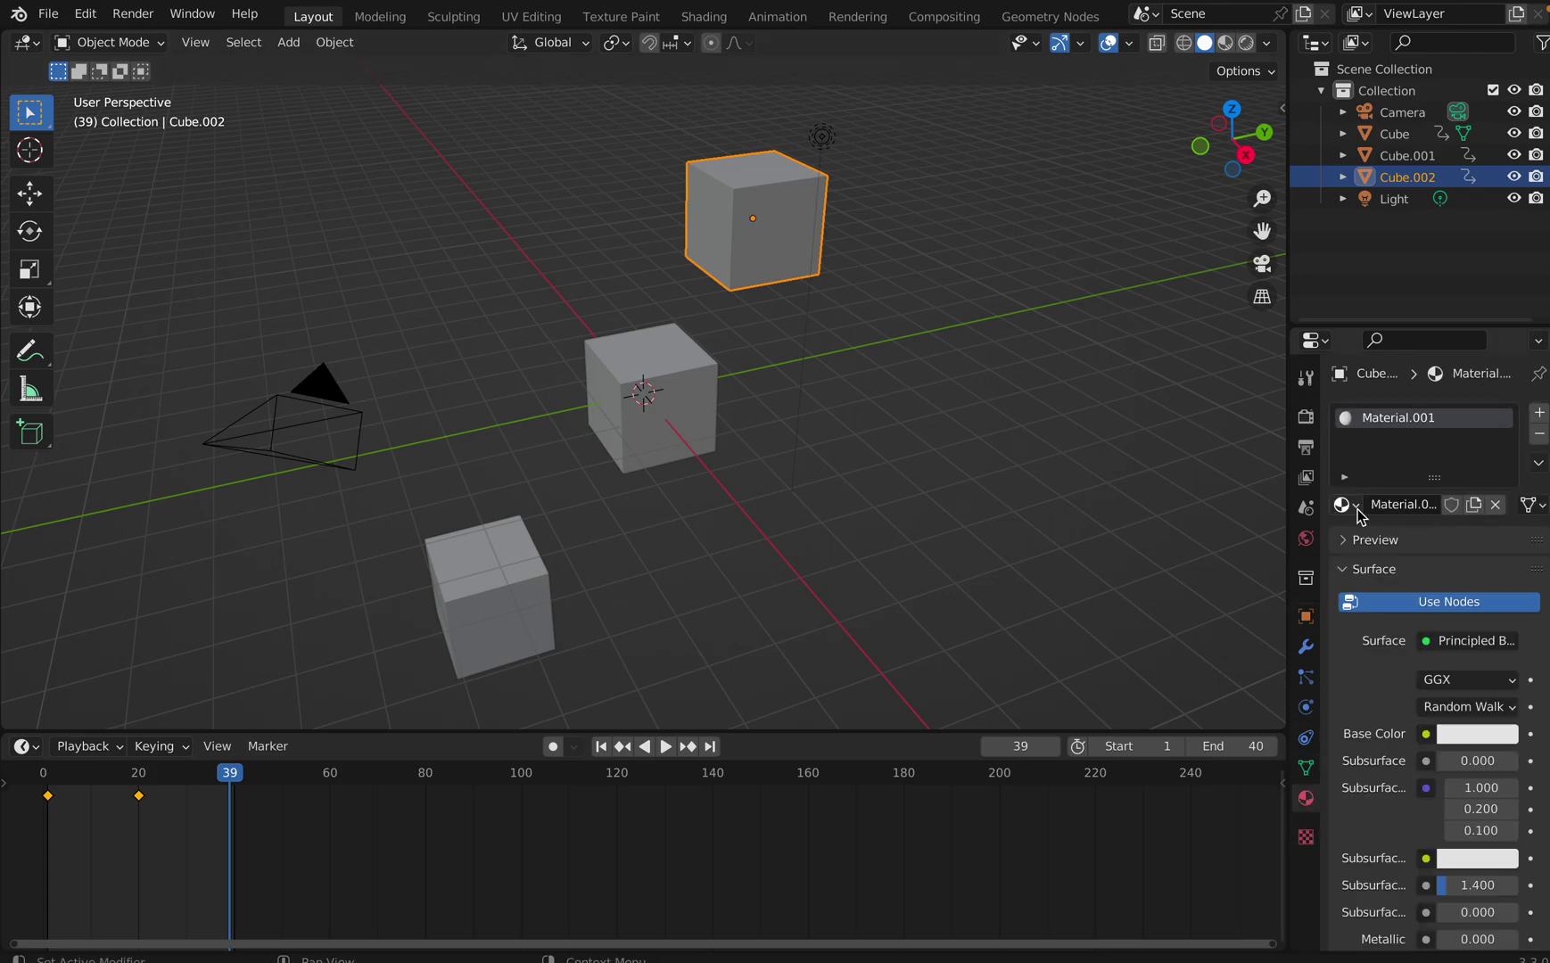
click(1457, 737)
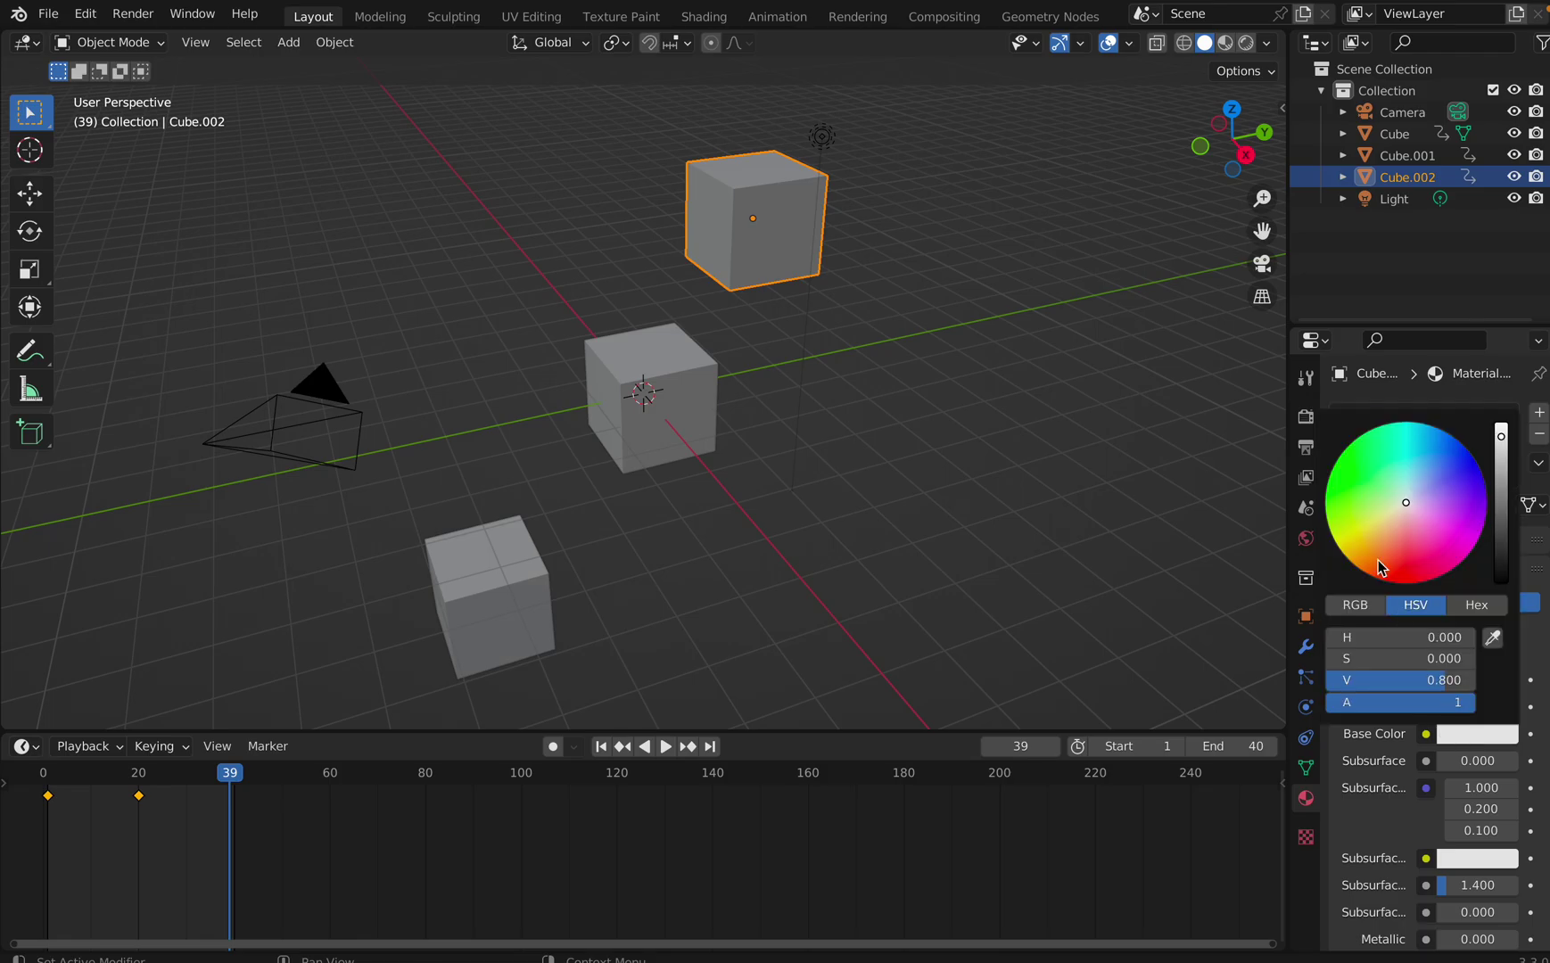
click(1366, 506)
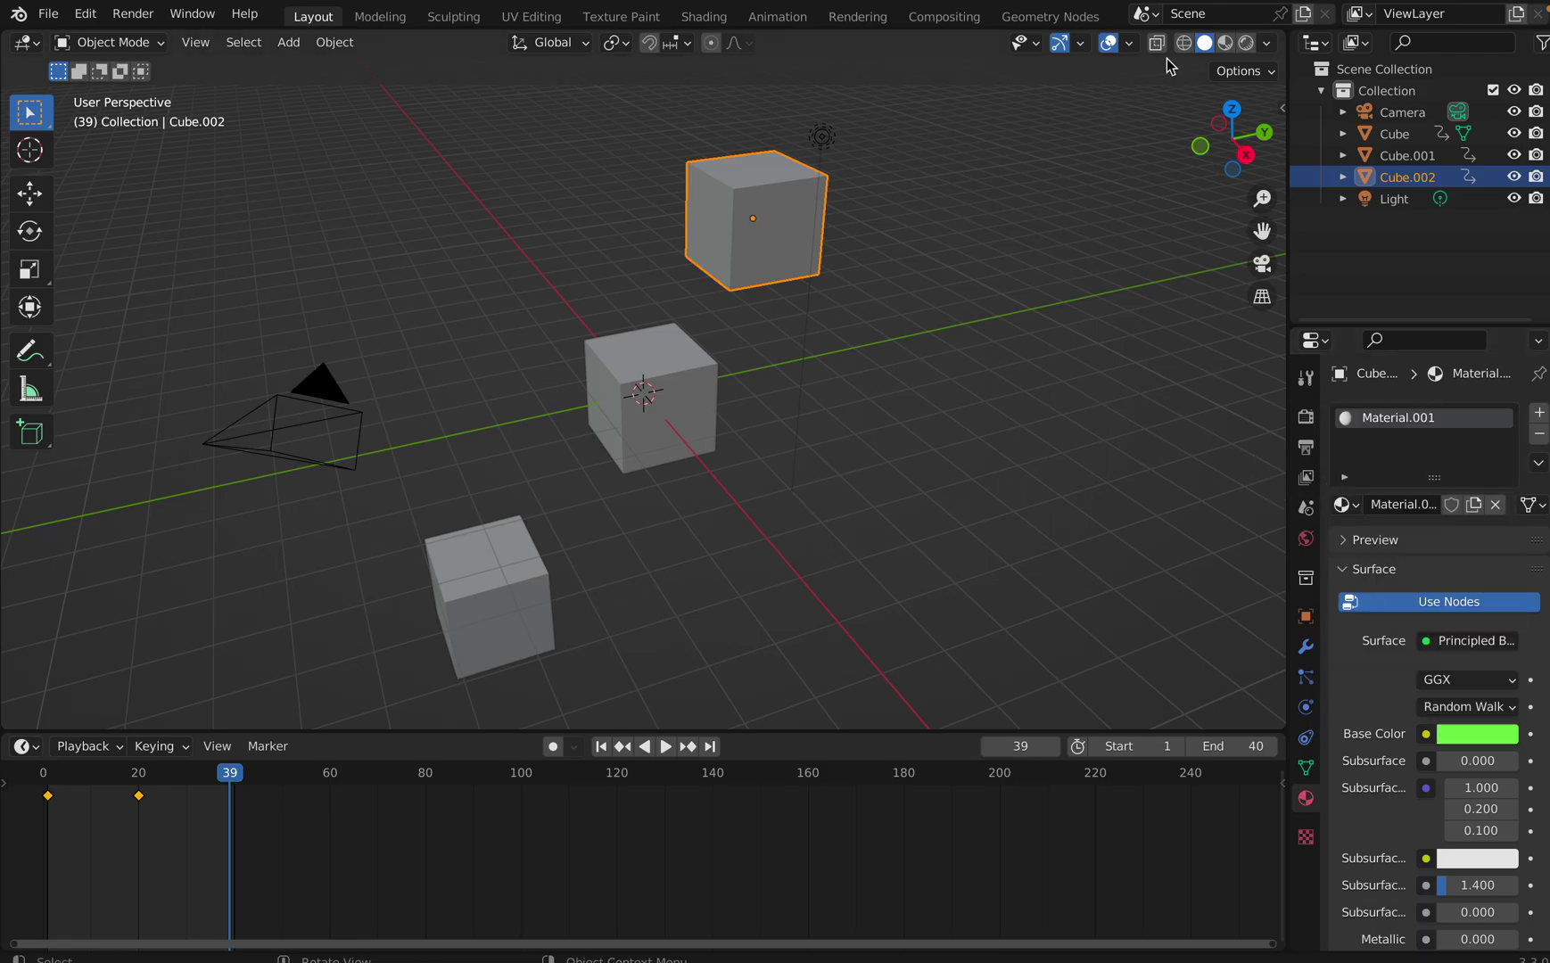
click(1245, 42)
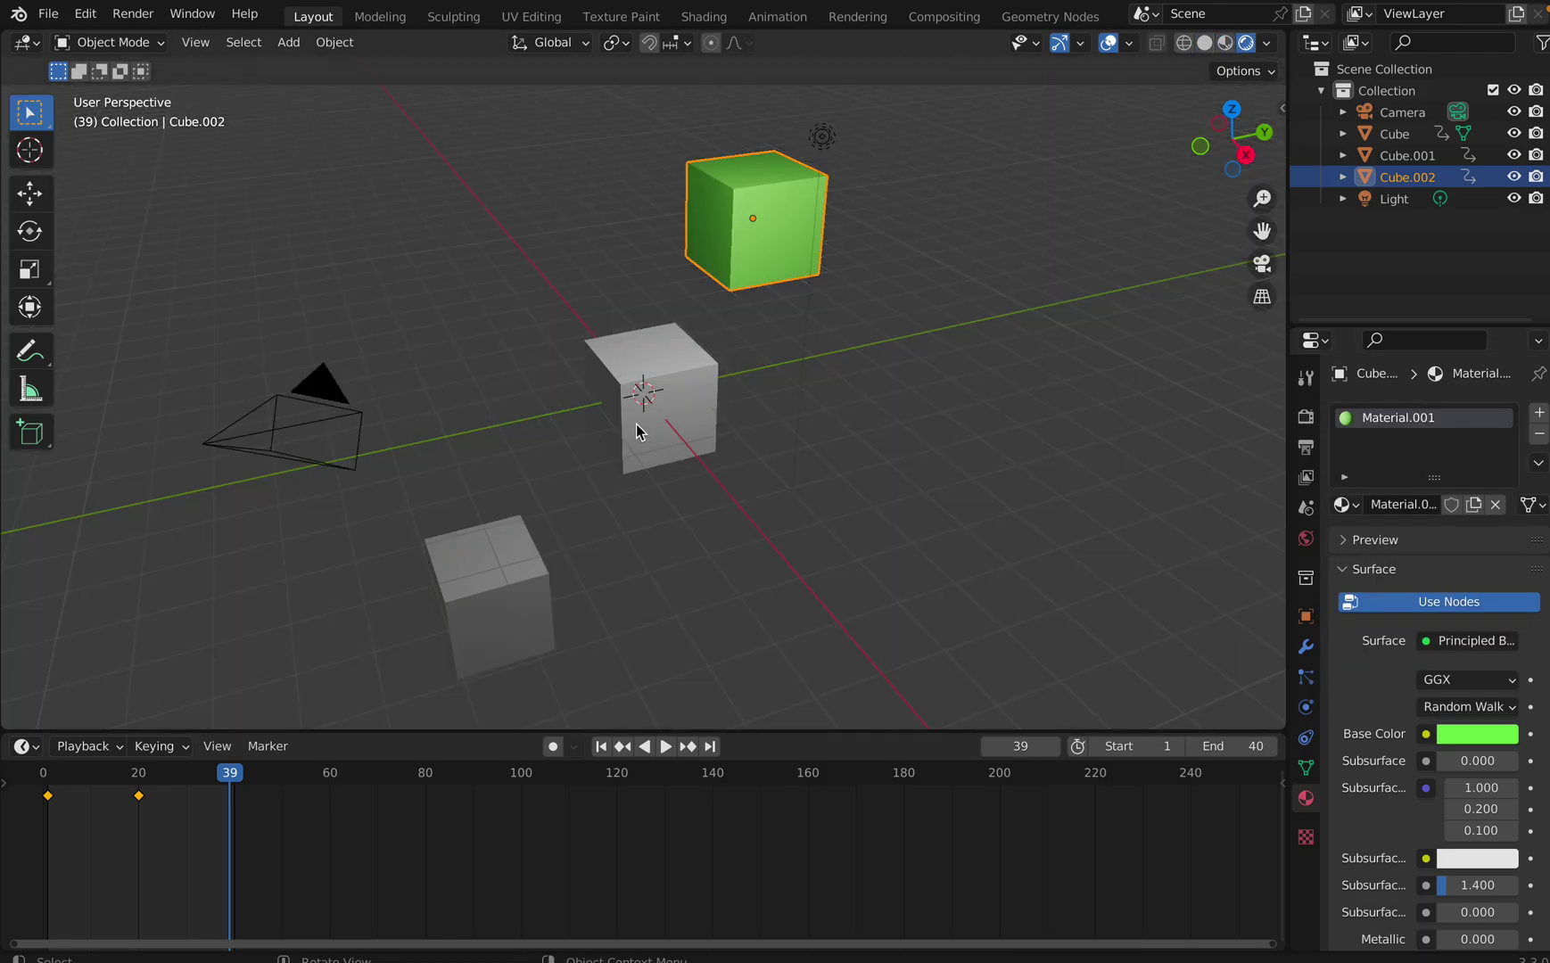
click(637, 429)
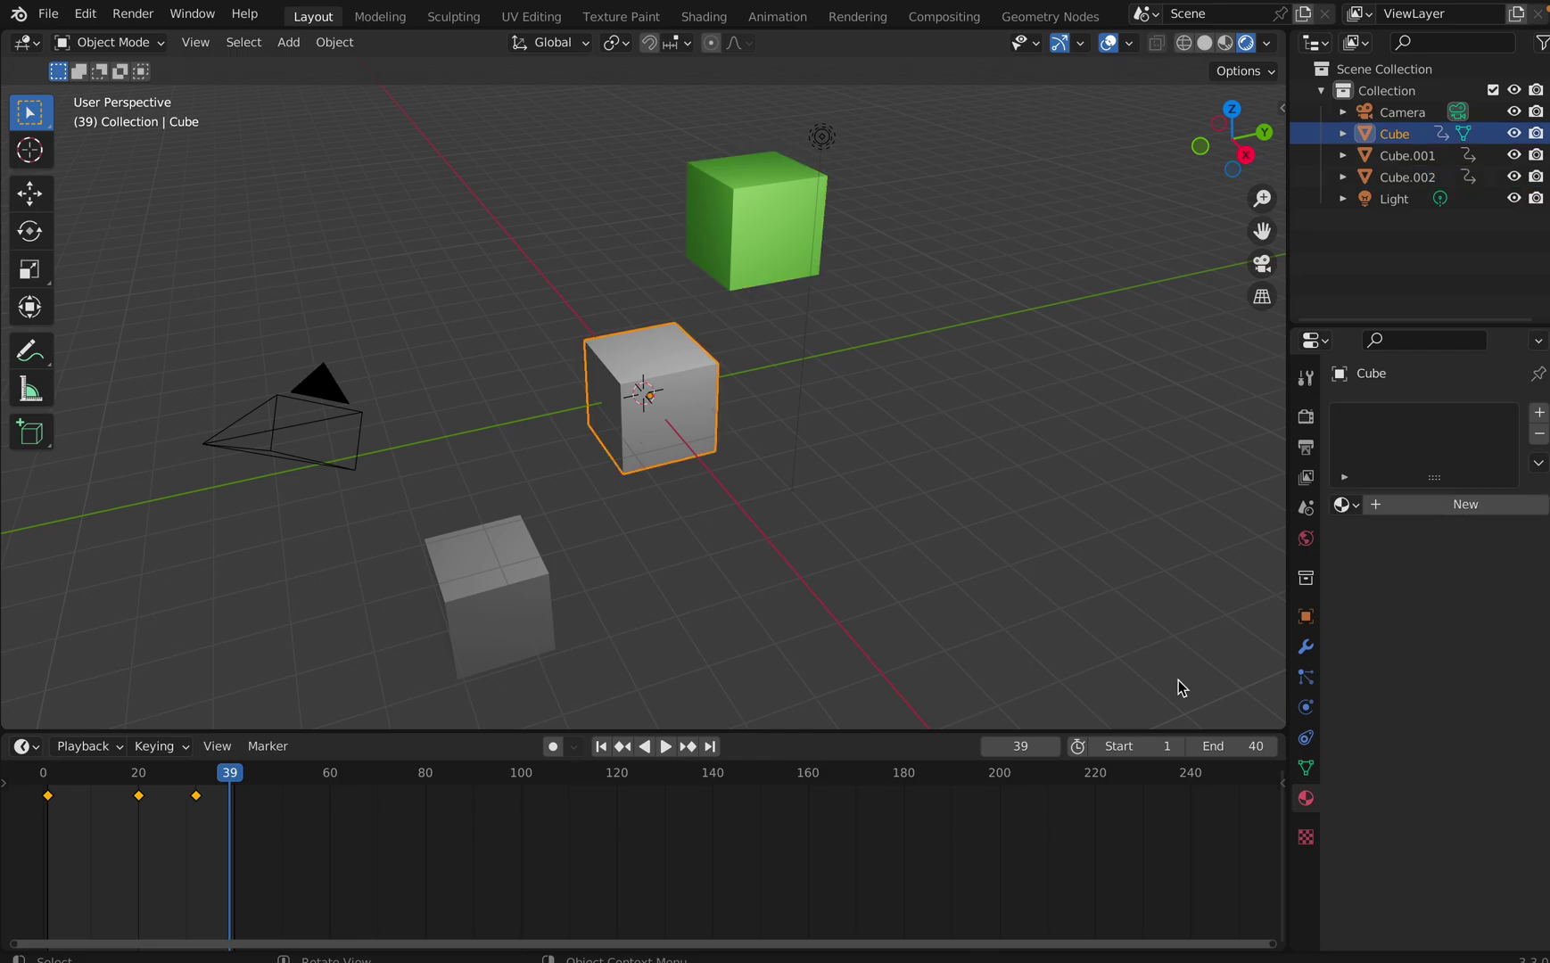
Give the centre cube a new material with a red base color
click(1405, 507)
click(1475, 743)
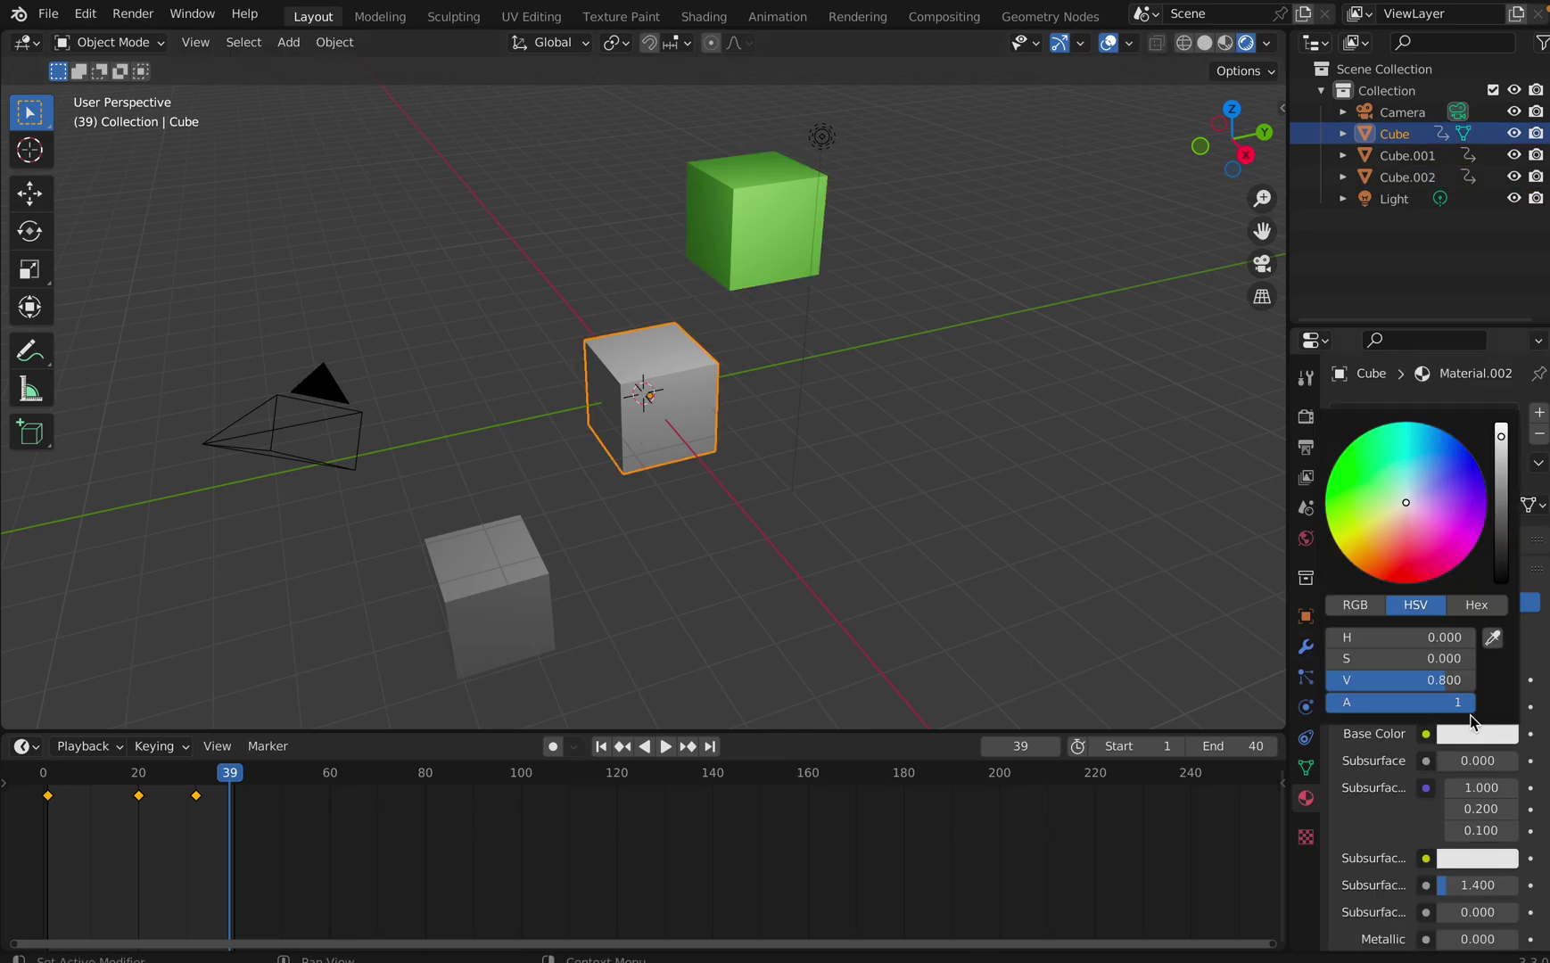
click(1418, 571)
click(1039, 484)
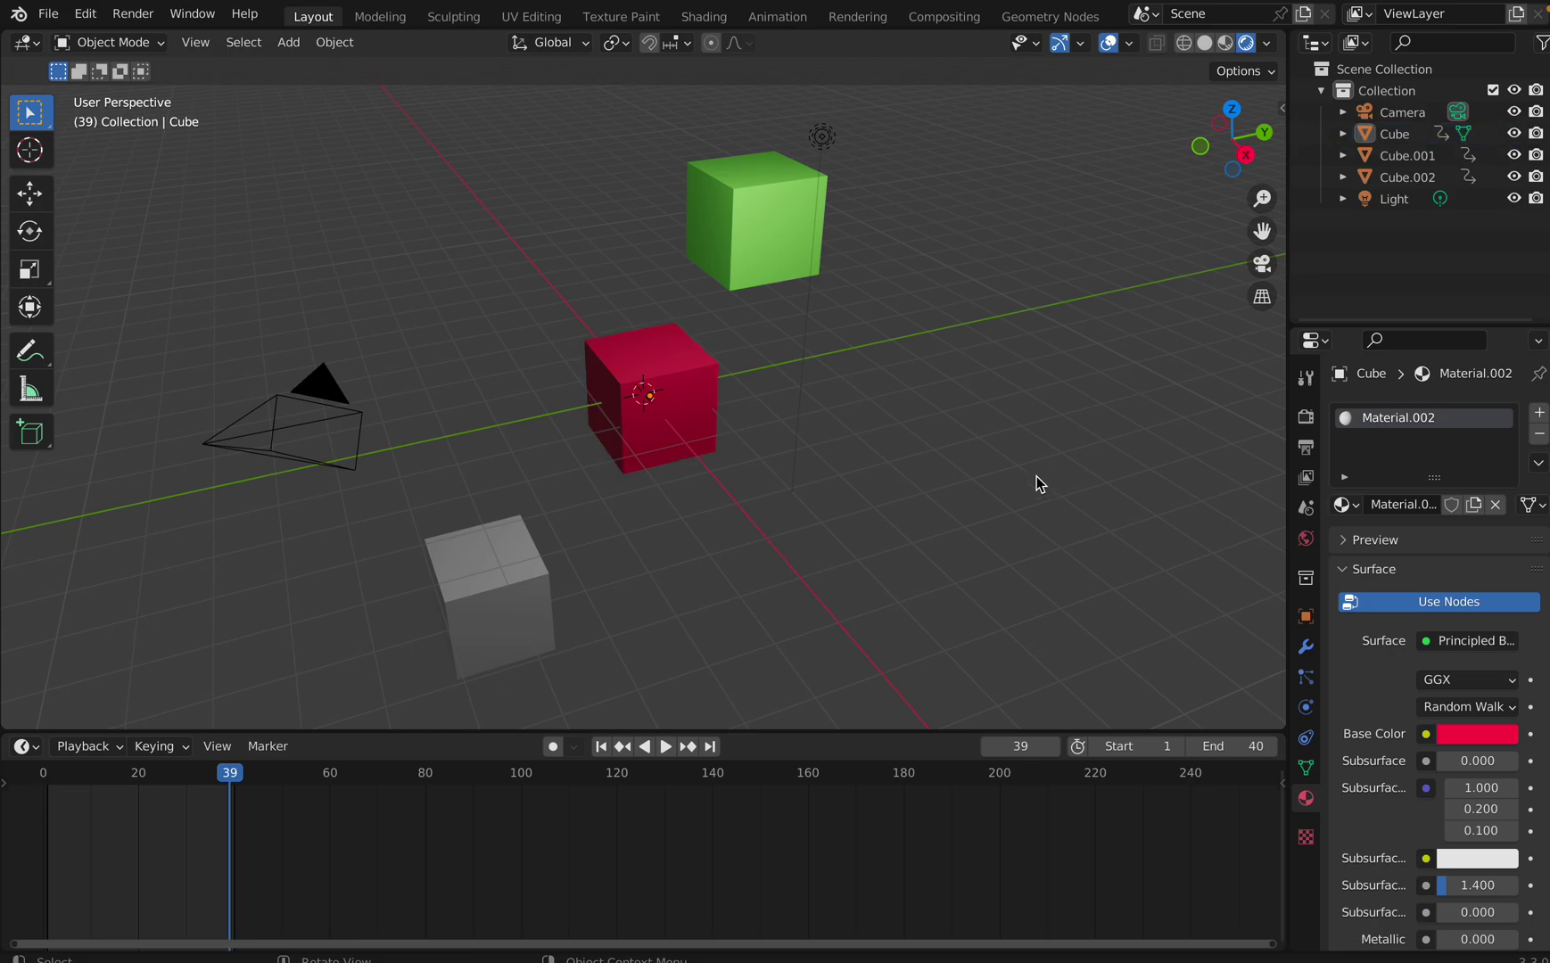
Give the bottom cube Cube.001 a new material with a magenta base color
click(525, 613)
click(1424, 506)
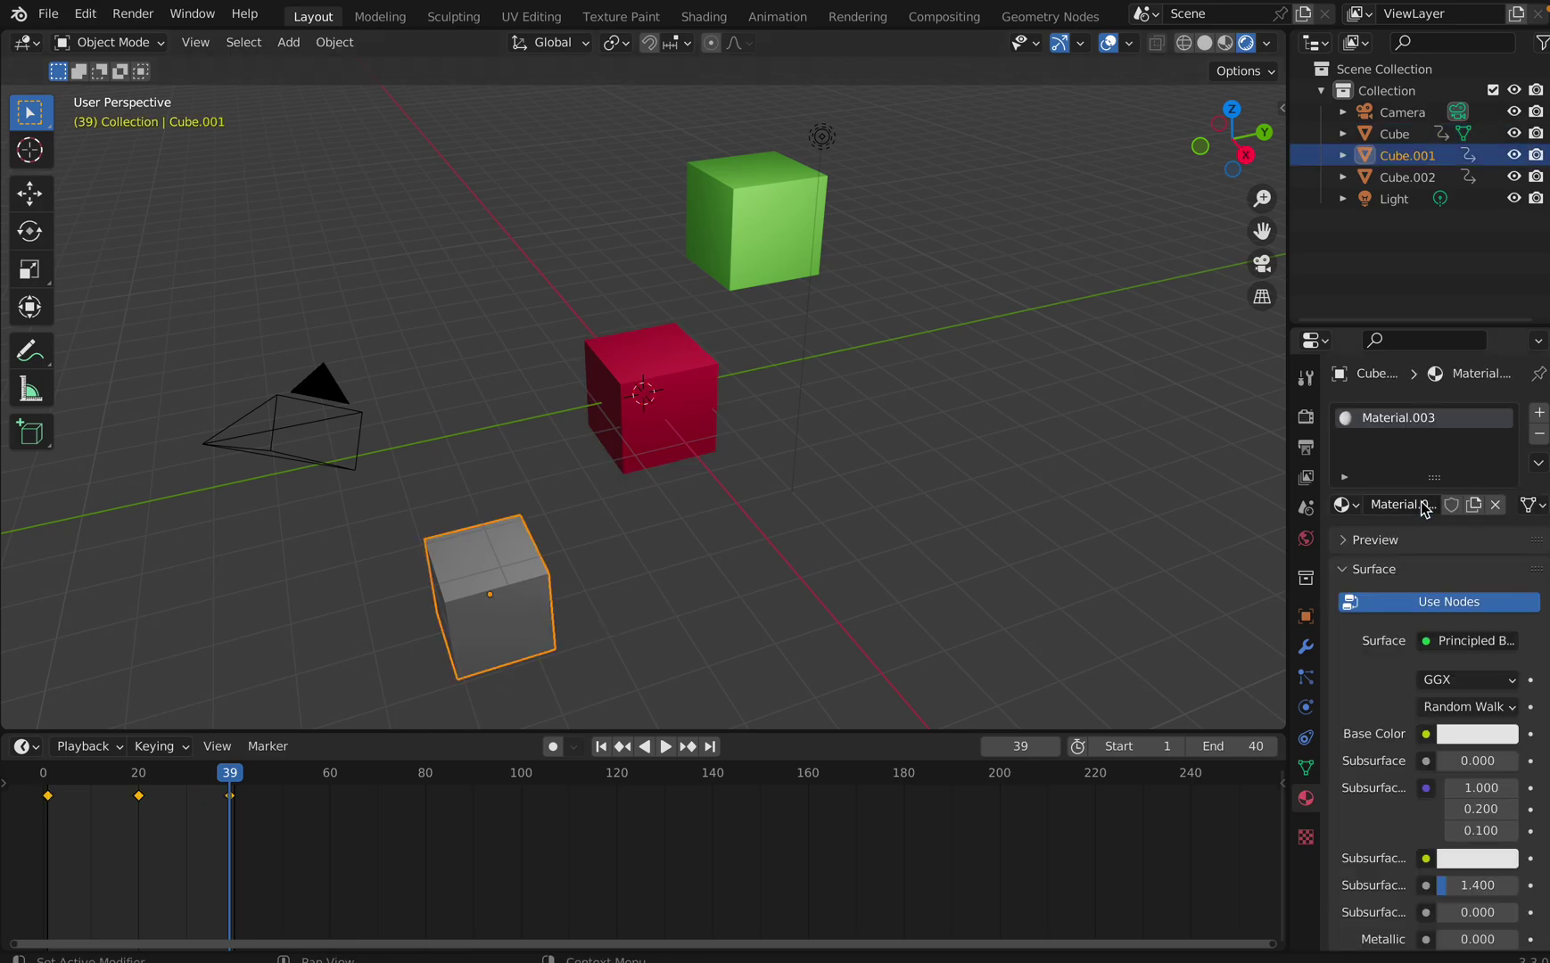
click(1483, 735)
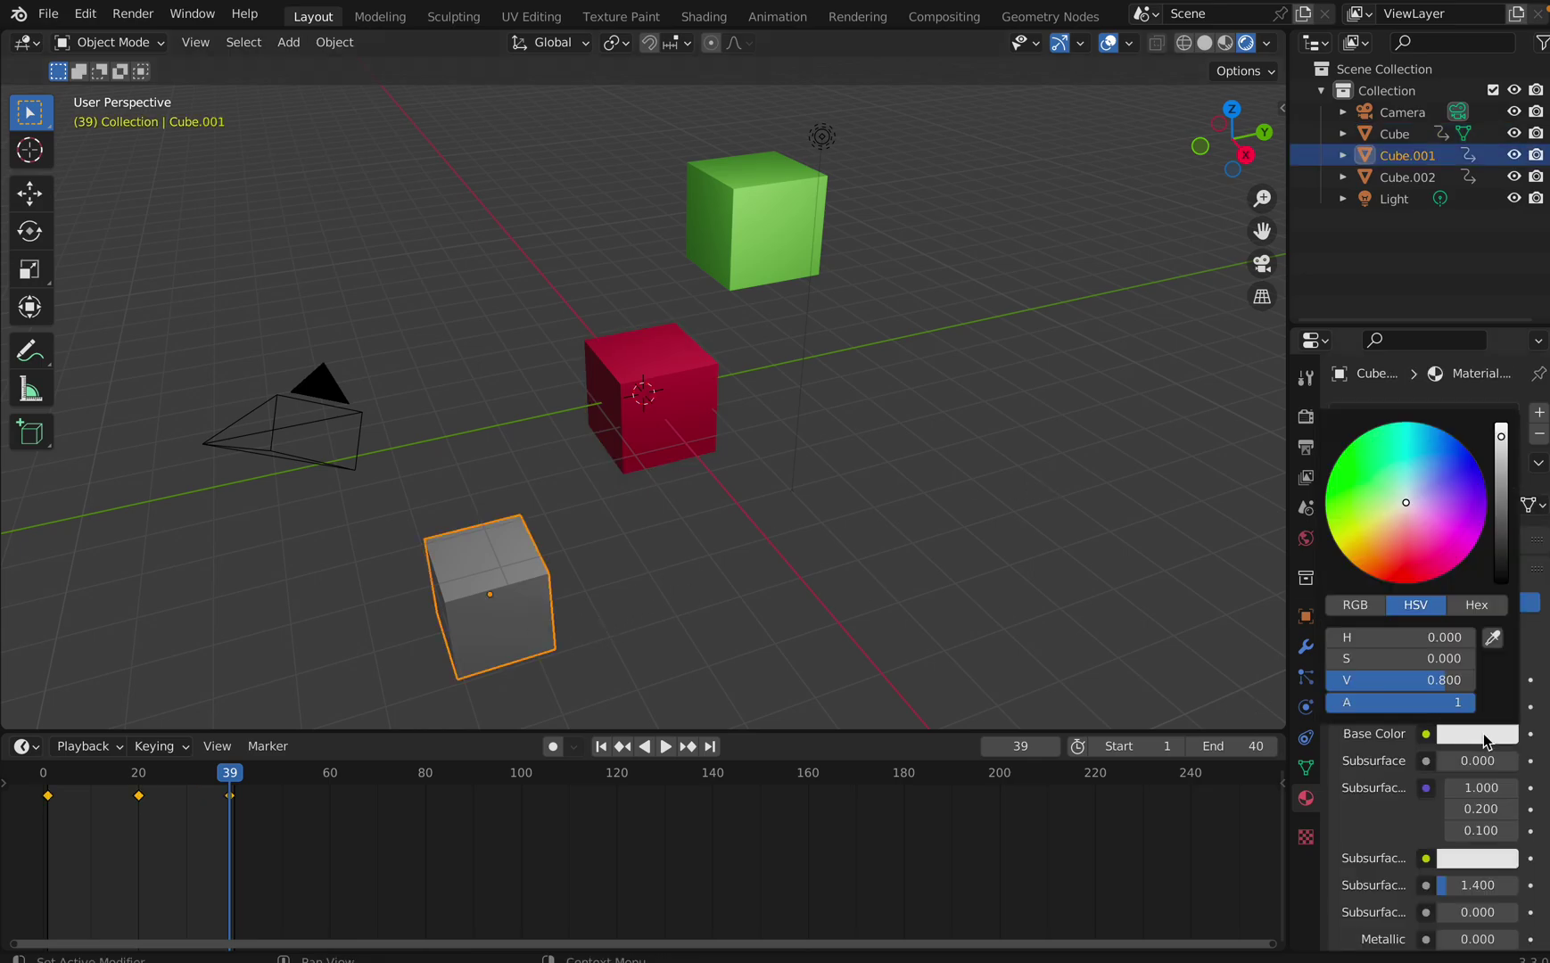
click(1370, 489)
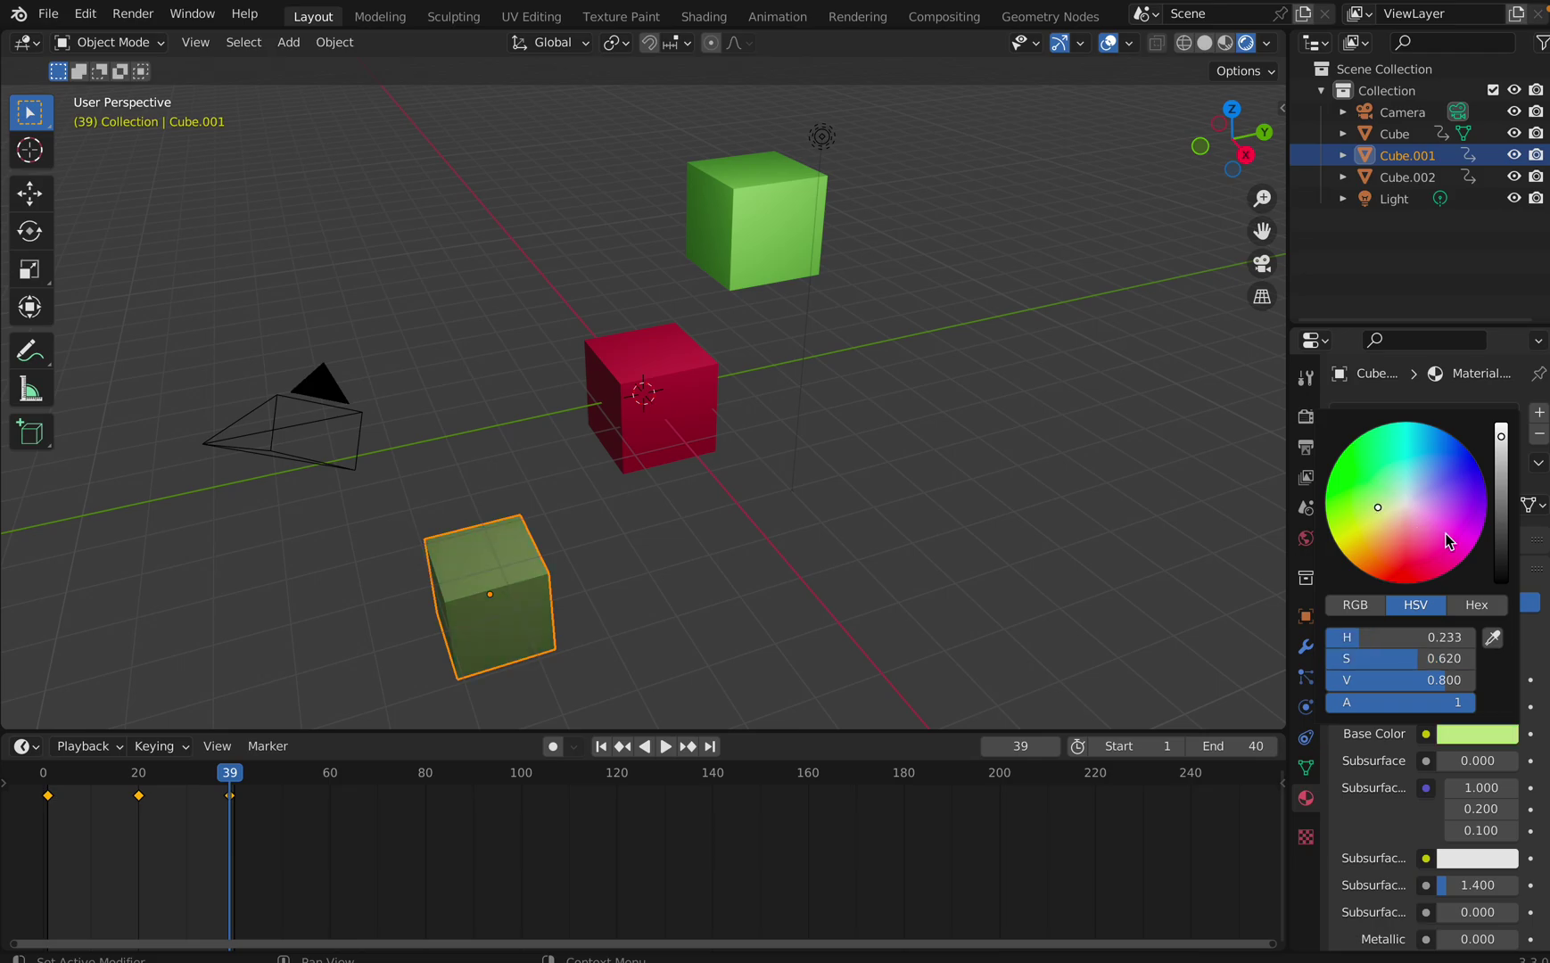
drag(1448, 541, 1460, 543)
click(1168, 507)
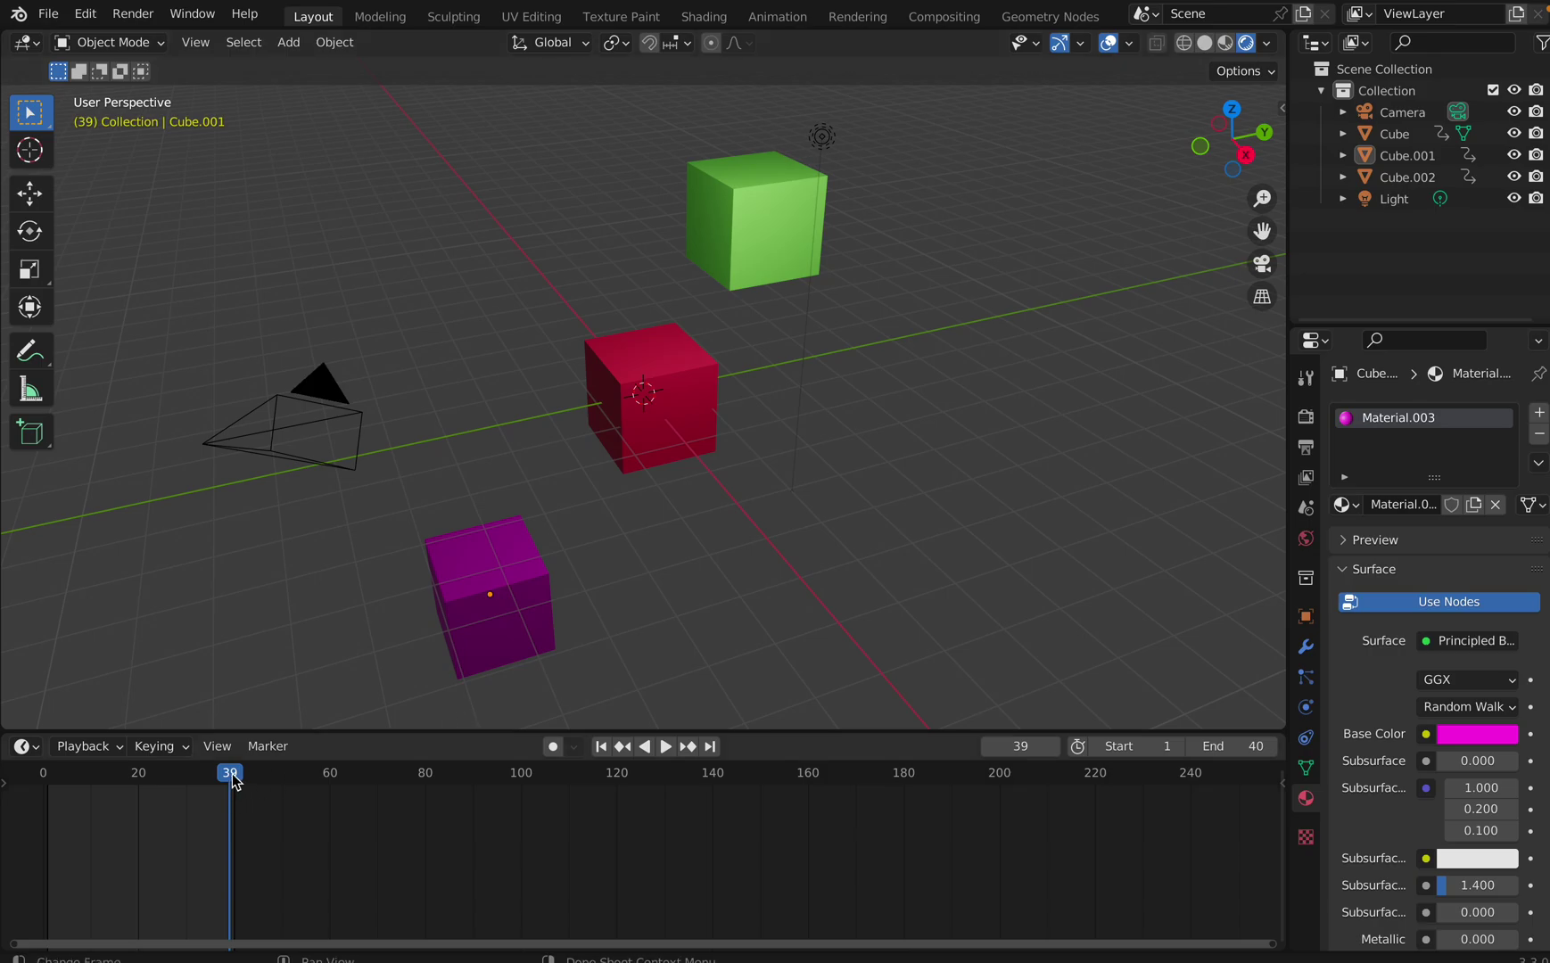
Rewind the timeline to frame 0 and select the camera and light as the animation plays
drag(198, 785, 48, 777)
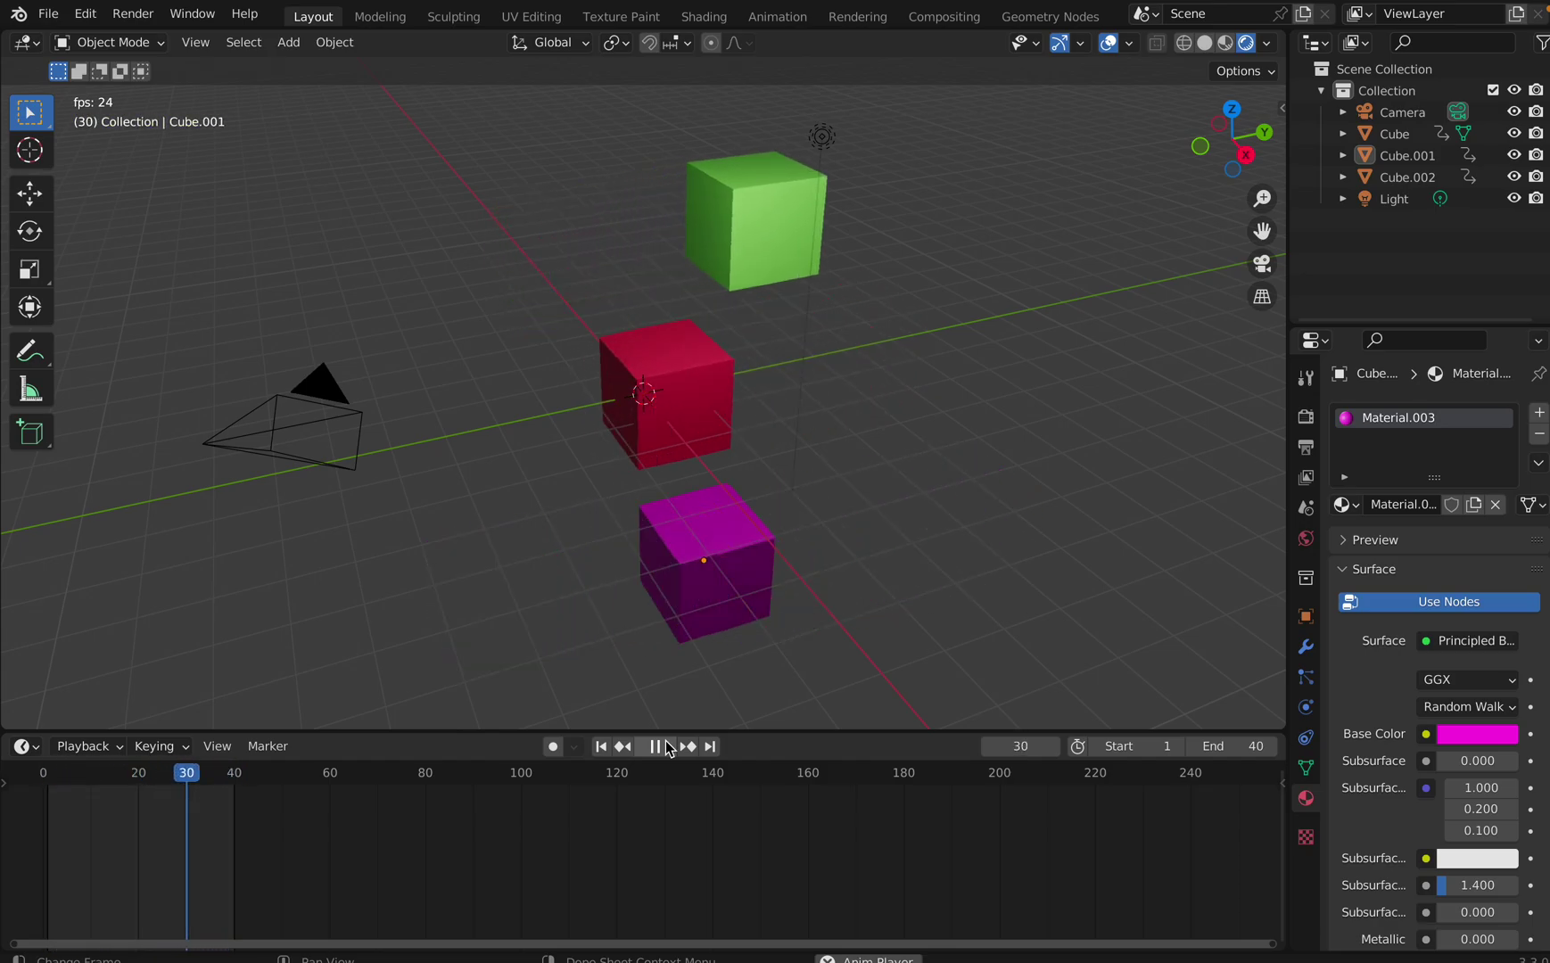
click(279, 448)
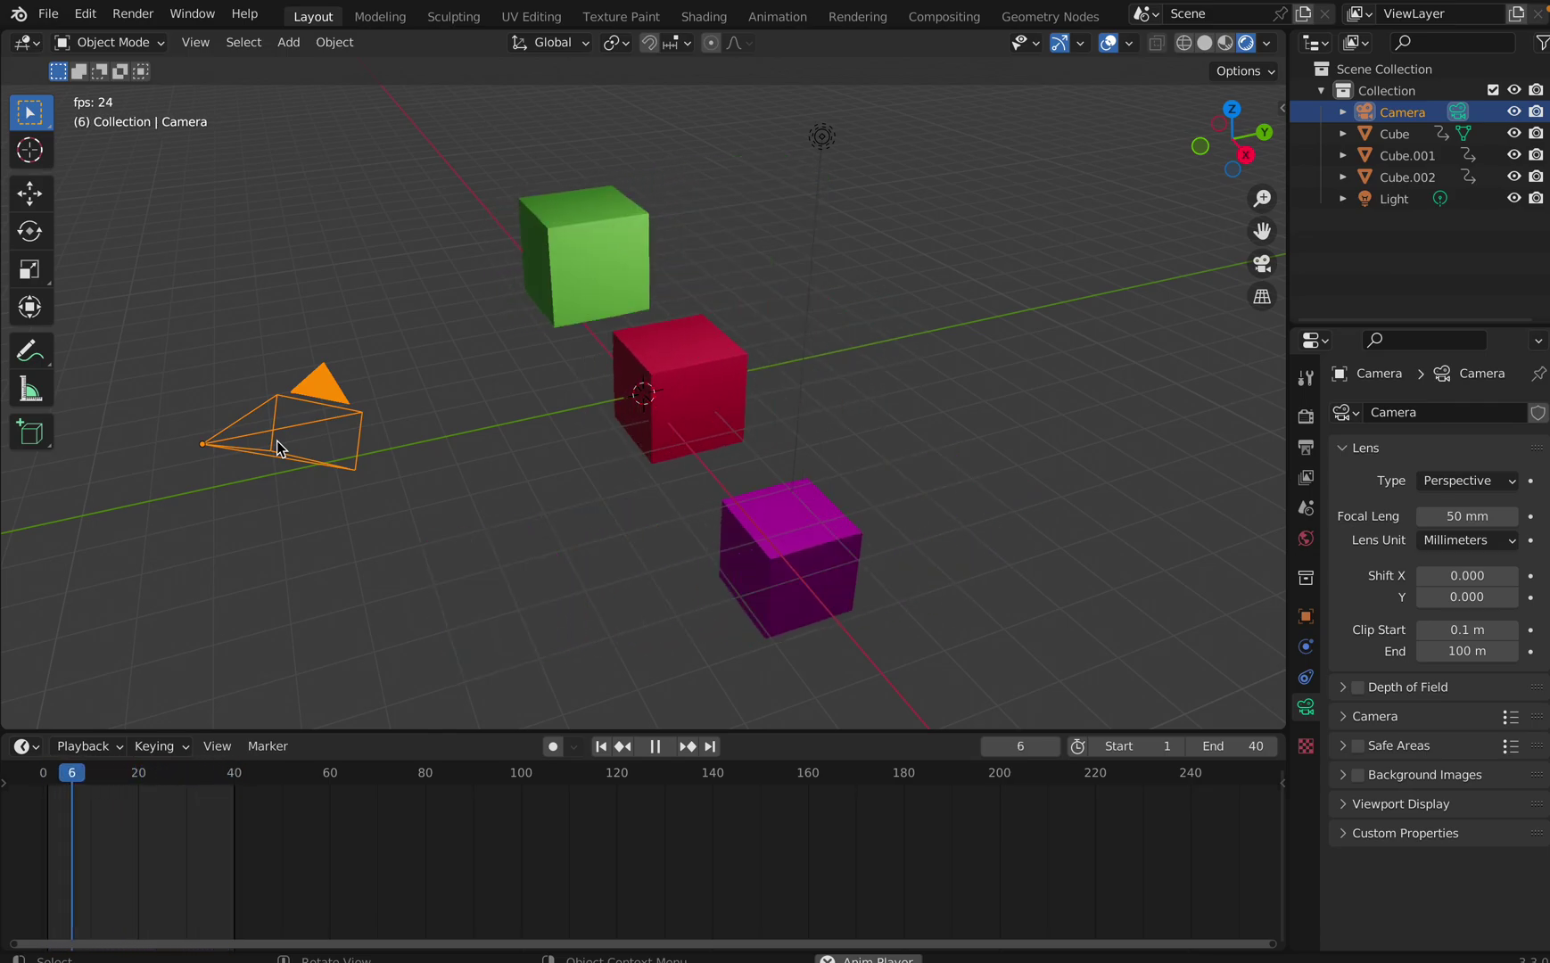
click(828, 141)
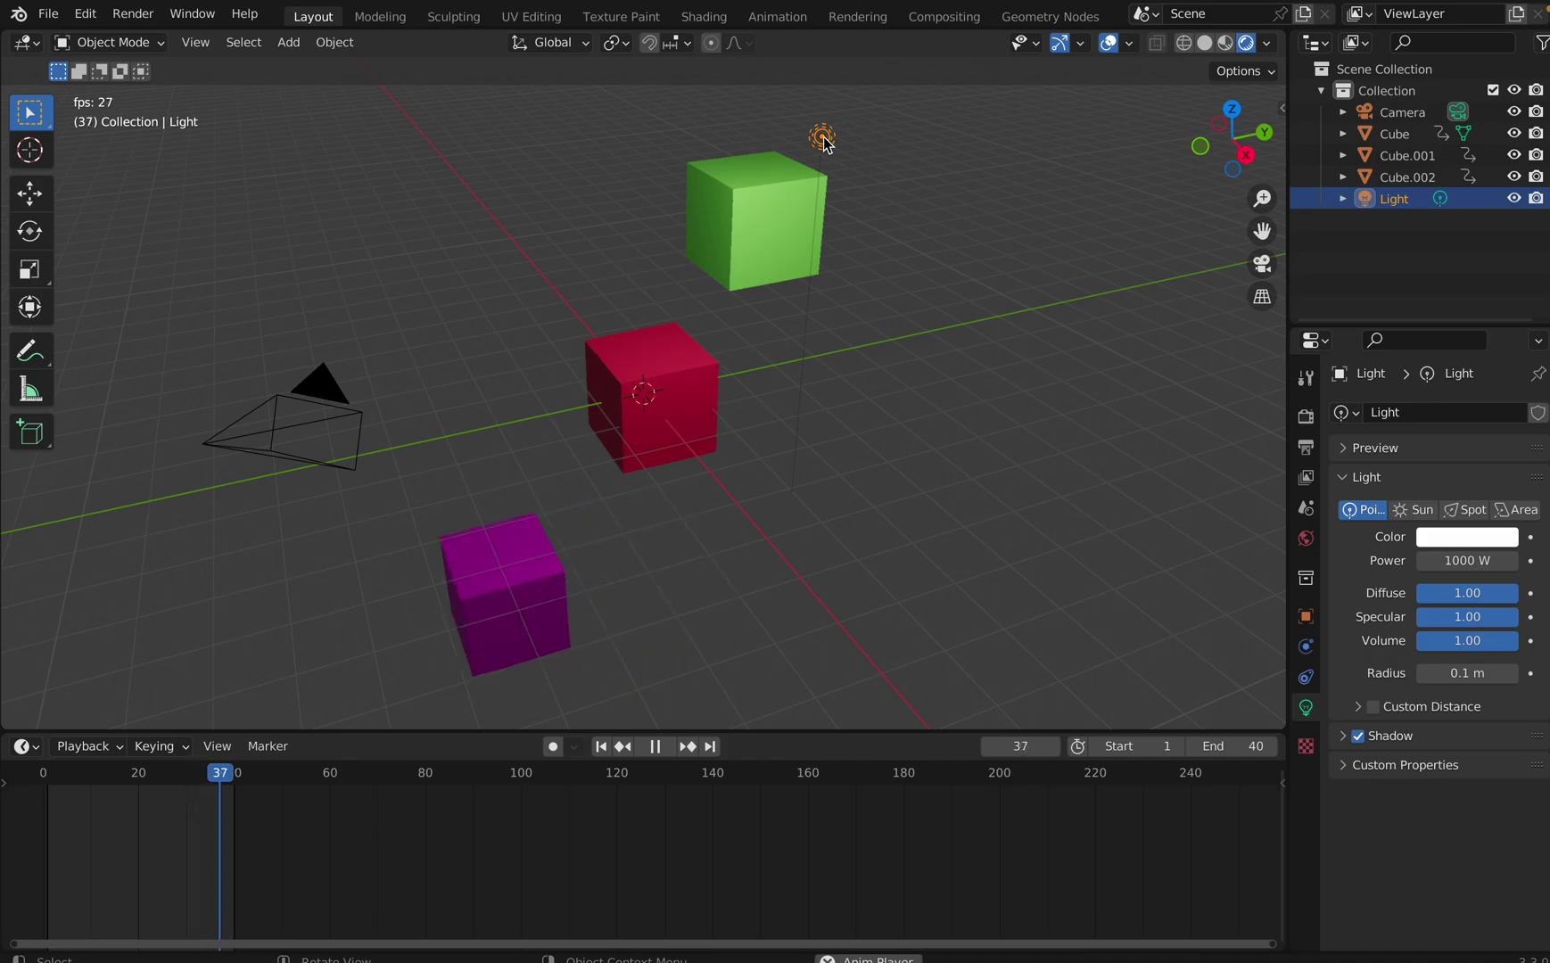
click(898, 185)
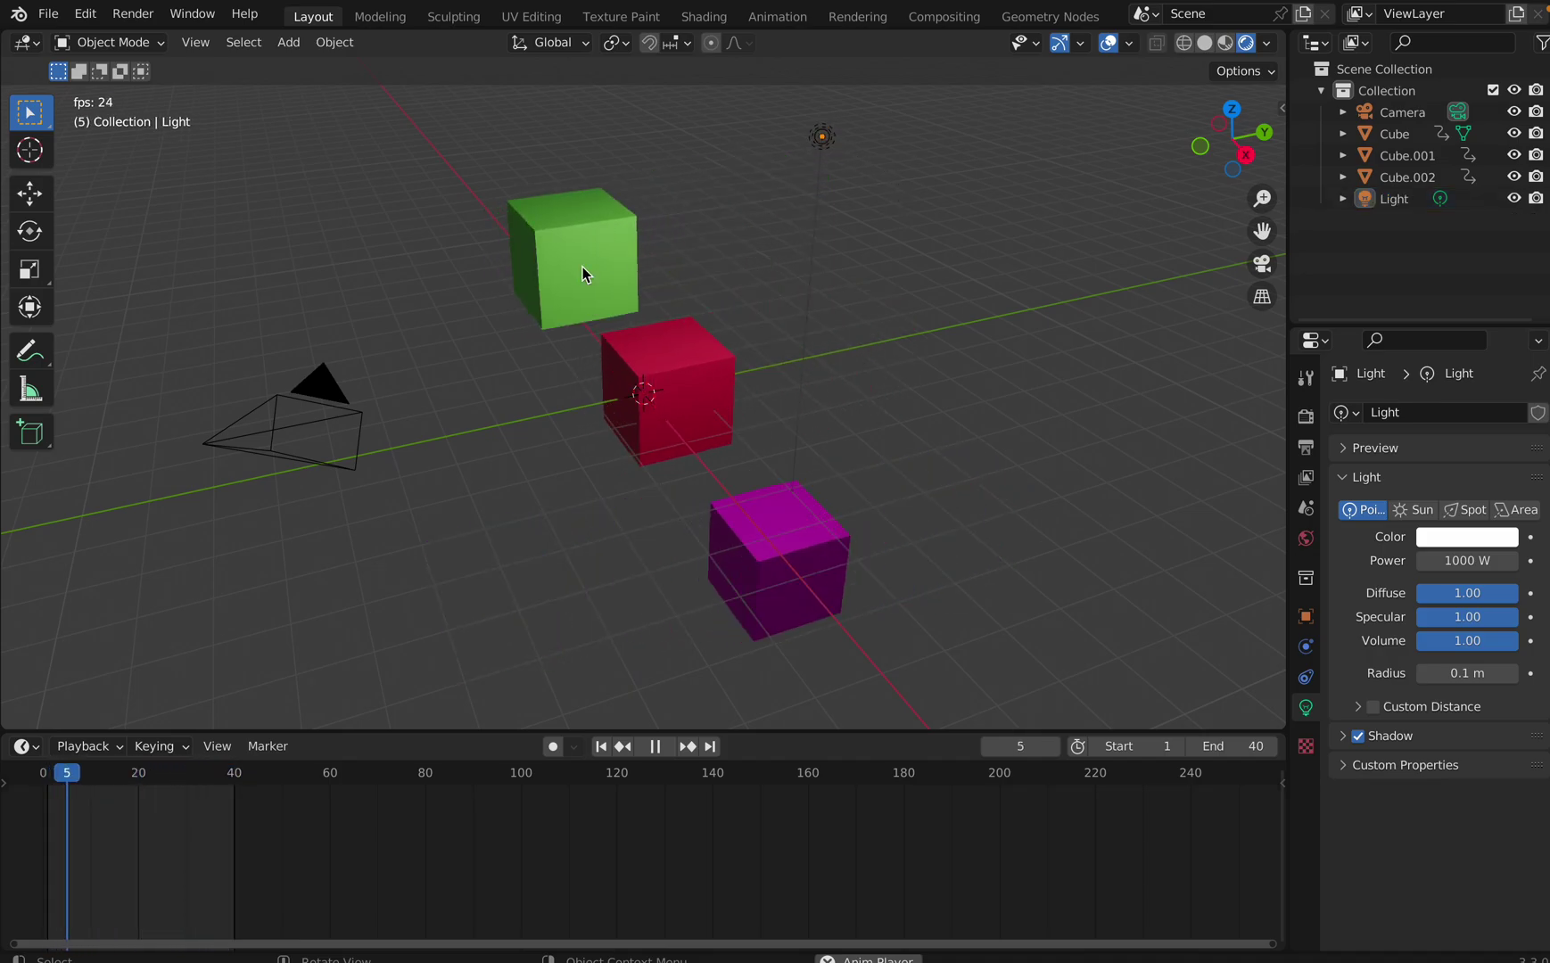
click(316, 417)
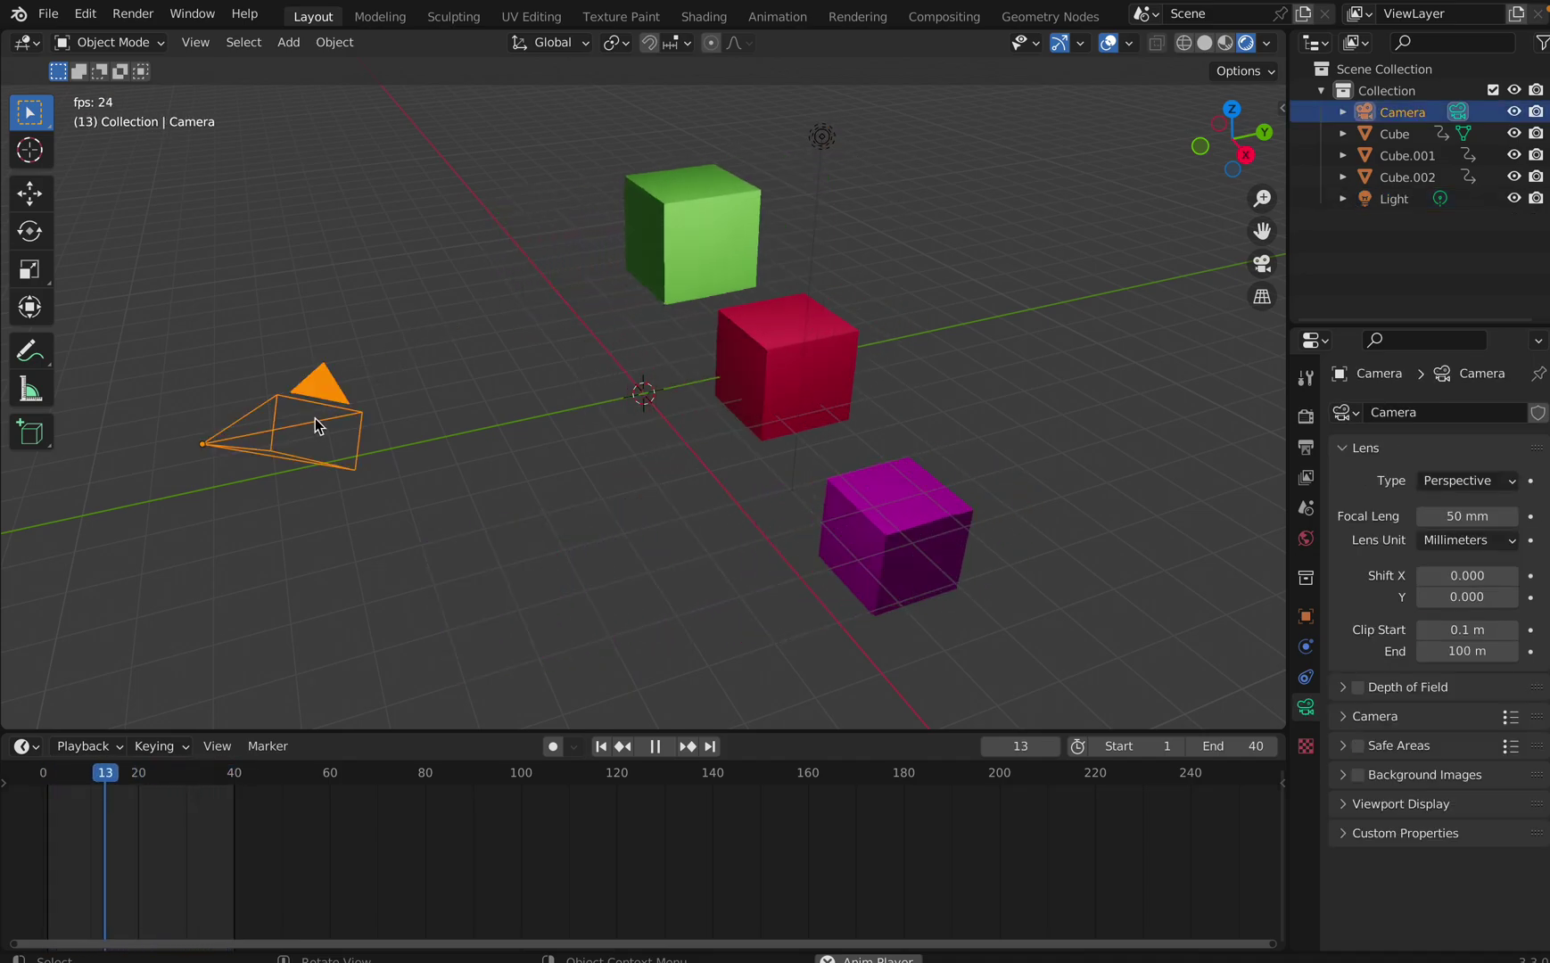